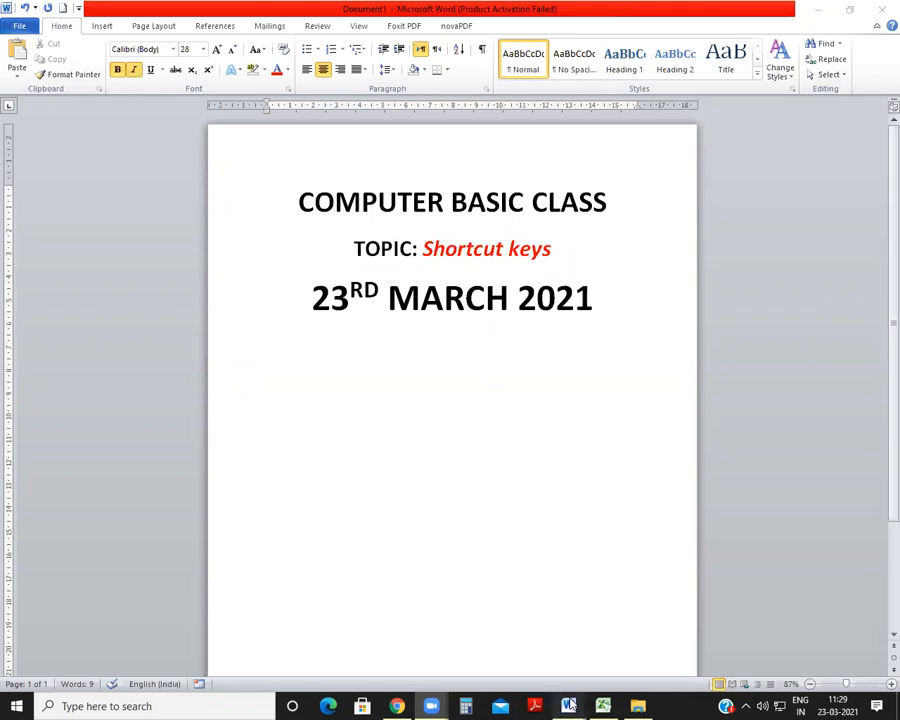
# Step: Switch to SHORTCUT KEY.docx and look through its list of Word commands and their shortcut keys
pyautogui.moveTo(569, 705)
pyautogui.click(661, 621)
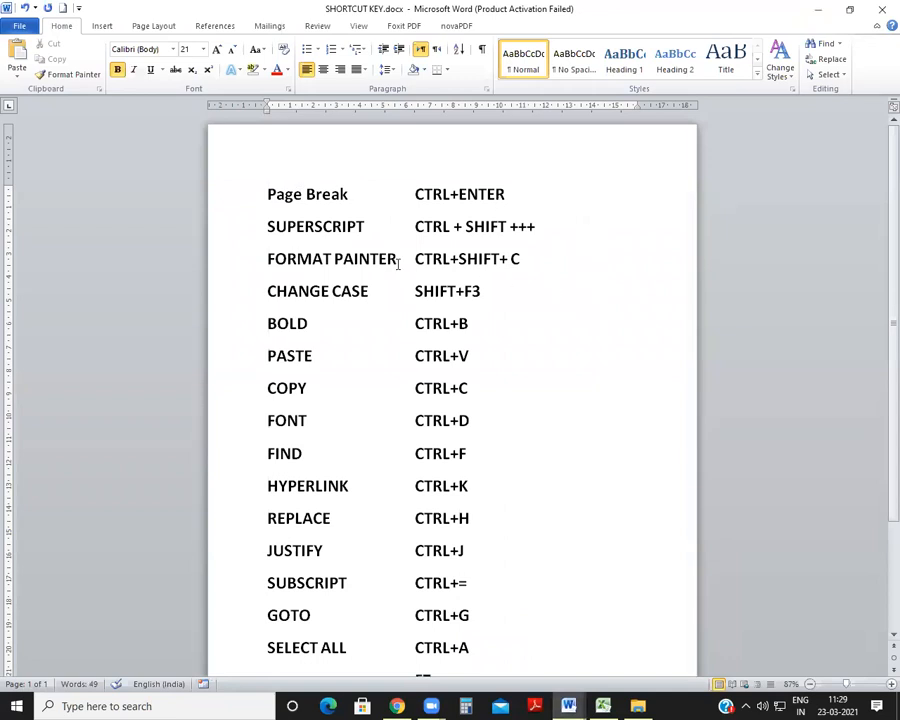
pyautogui.scroll(-1, 400, 419)
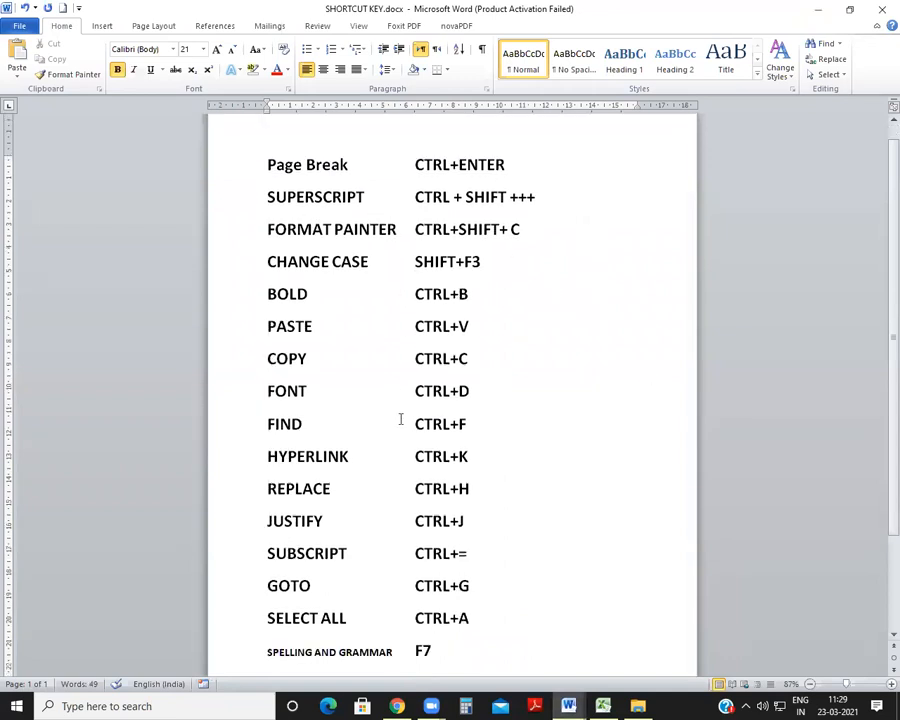
pyautogui.scroll(-4, 400, 419)
pyautogui.scroll(5, 400, 419)
pyautogui.scroll(-1, 400, 419)
pyautogui.scroll(-3, 400, 416)
pyautogui.scroll(5, 568, 620)
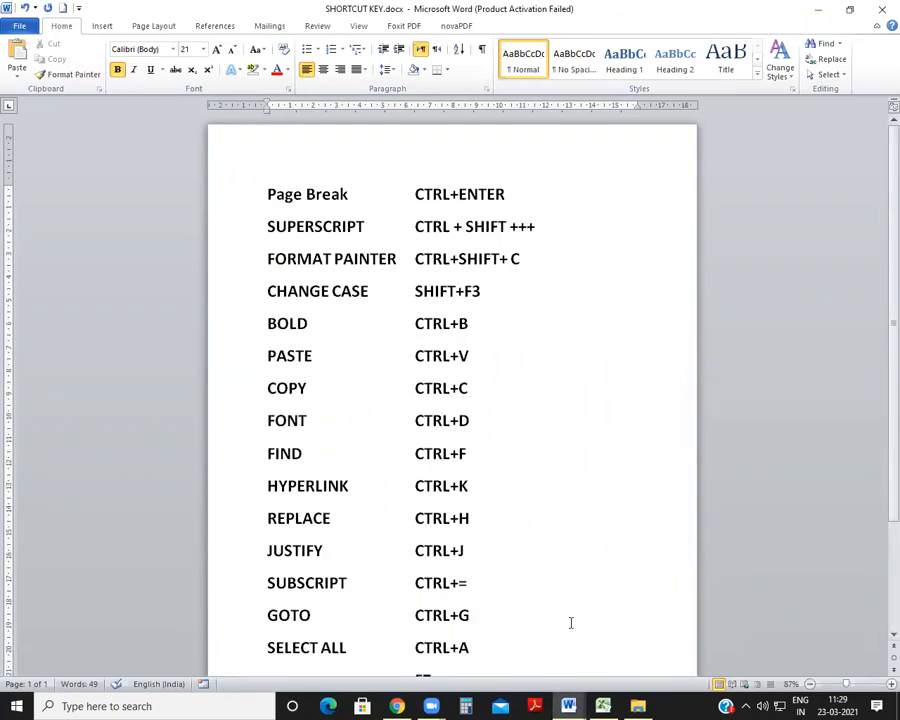
# Step: Create a new blank document and generate six paragraphs of sample text with =RAND(6)
pyautogui.hotkey('ctrl', 'n')
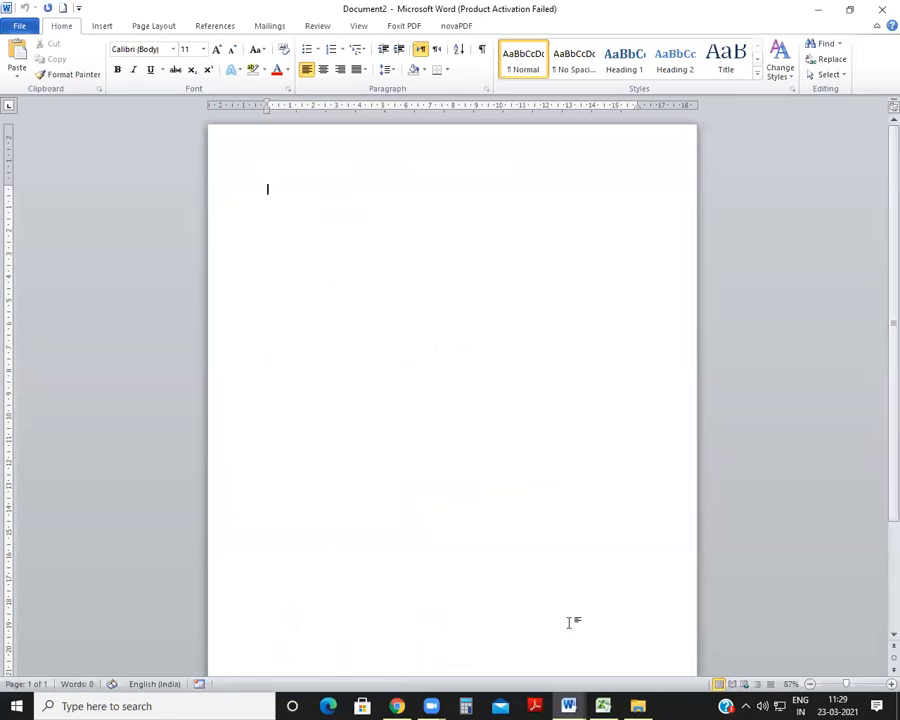
pyautogui.write('RA')
pyautogui.press('BackSpace')
pyautogui.press('BackSpace')
pyautogui.press('BackSpace')
pyautogui.press('BackSpace')
pyautogui.write('=RAND(4')
pyautogui.press('BackSpace')
pyautogui.write('6)')
pyautogui.press('Return')
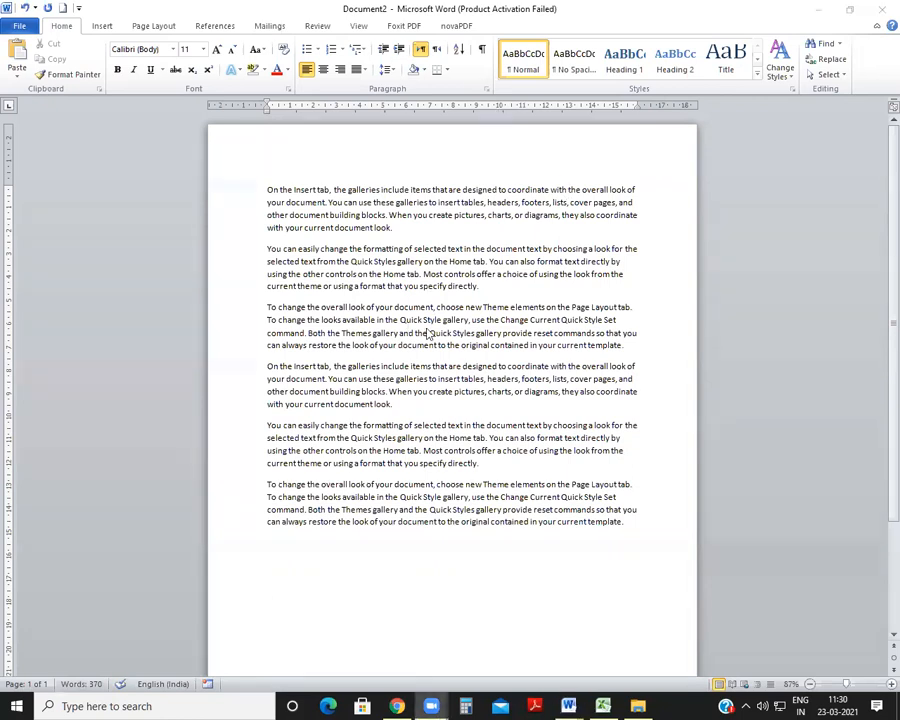
# Step: Select all the sample paragraphs manually, from the first word to the end, and clear the selection
pyautogui.moveTo(265, 189); pyautogui.dragTo(627, 547)
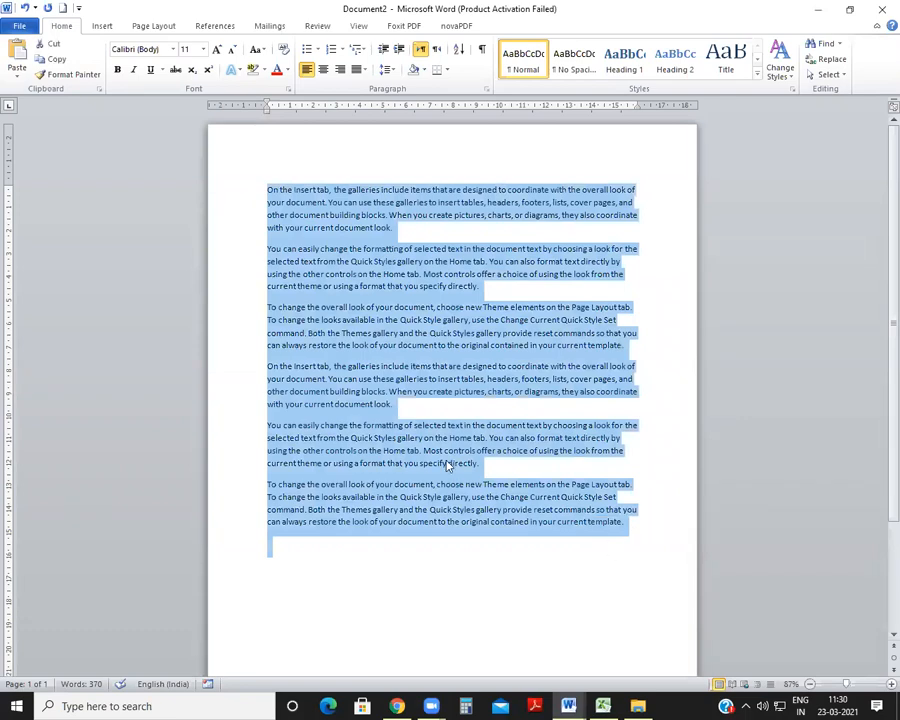
pyautogui.click(447, 463)
pyautogui.moveTo(267, 189); pyautogui.dragTo(614, 547)
pyautogui.click(371, 318)
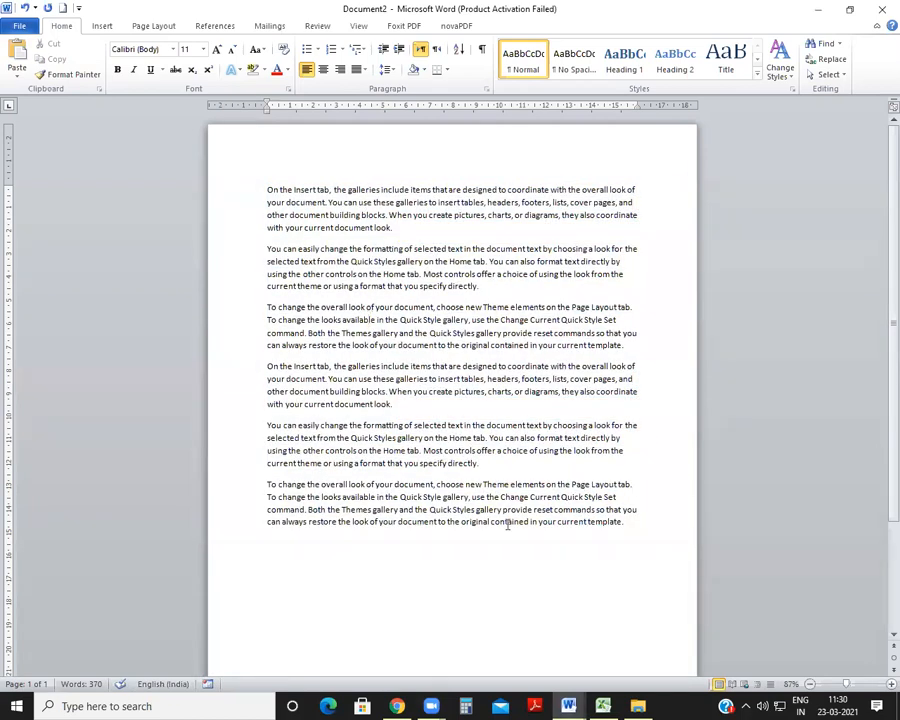
# Step: Highlight the SELECT ALL line in the shortcut list of SHORTCUT KEY.docx
pyautogui.moveTo(568, 706)
pyautogui.click(604, 661)
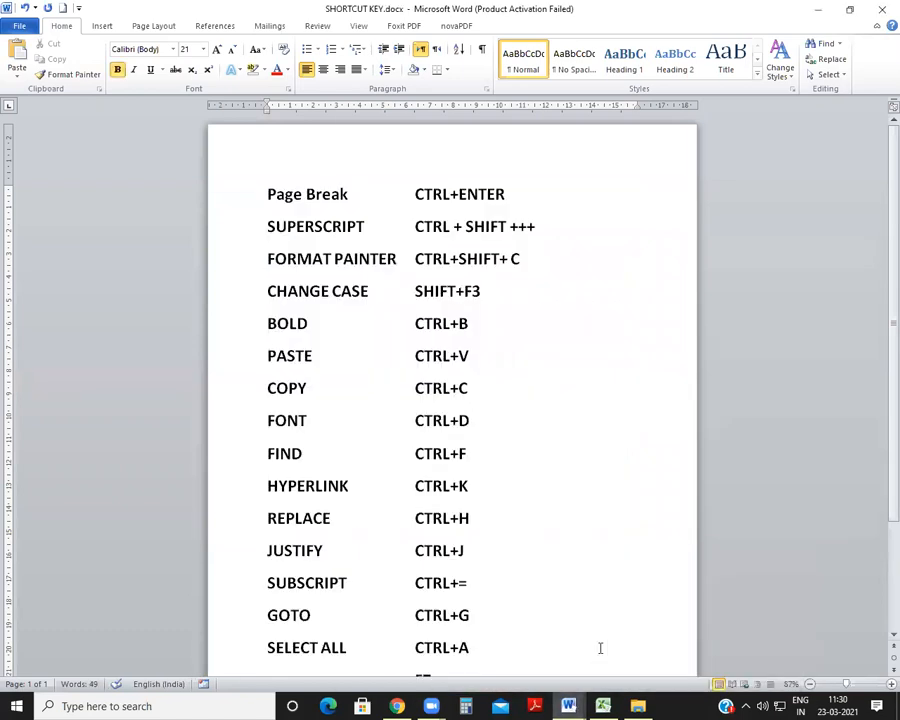
pyautogui.scroll(-1, 344, 252)
pyautogui.scroll(-2, 344, 252)
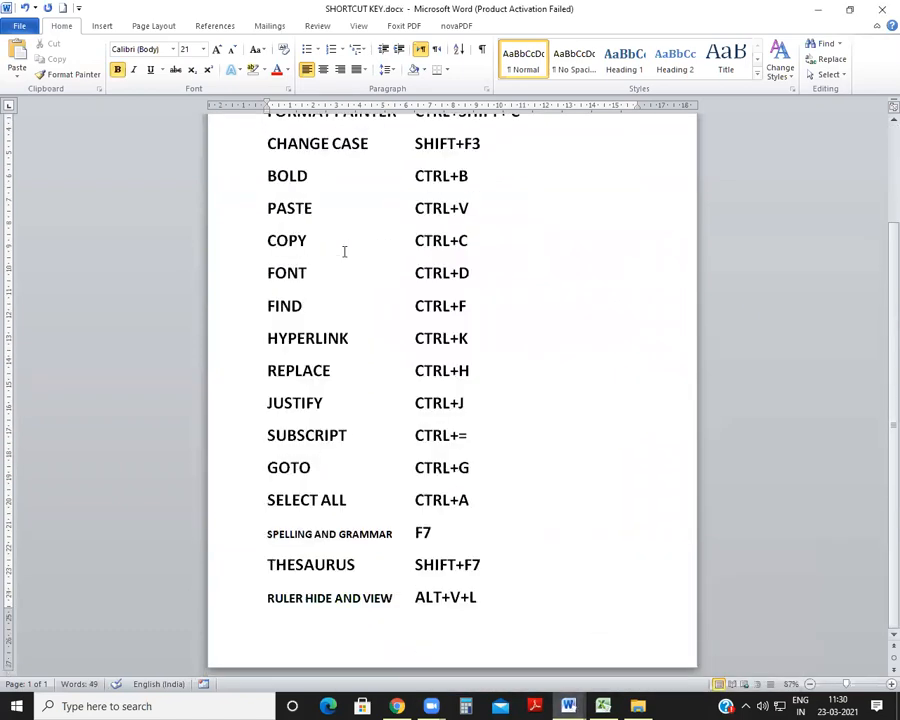
pyautogui.tripleClick(374, 516)
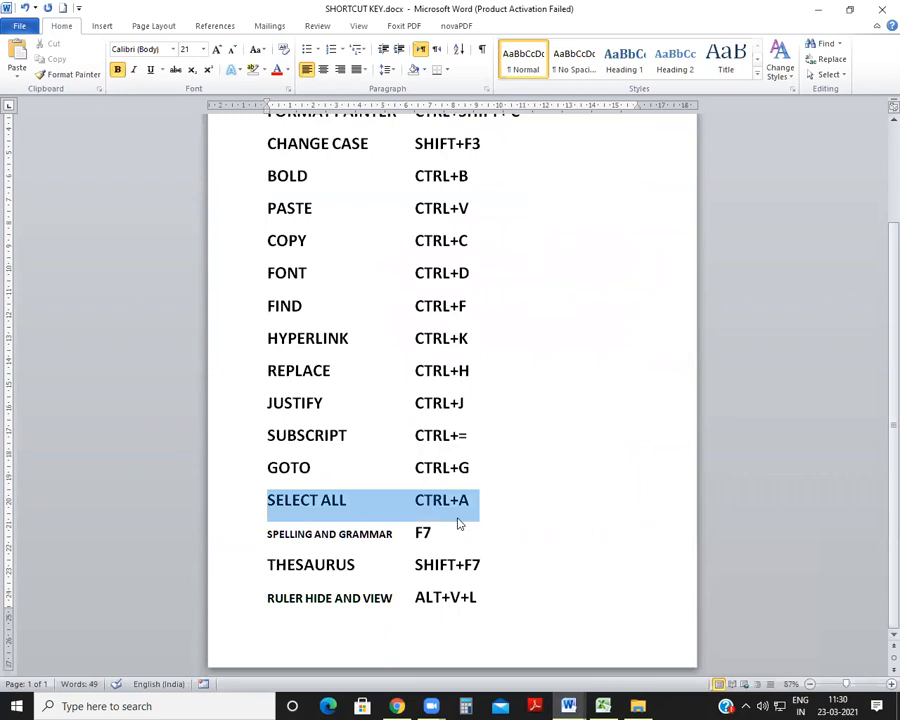
# Step: Return to Document2 and select its entire text with the Select All command
pyautogui.click(568, 706)
pyautogui.click(678, 632)
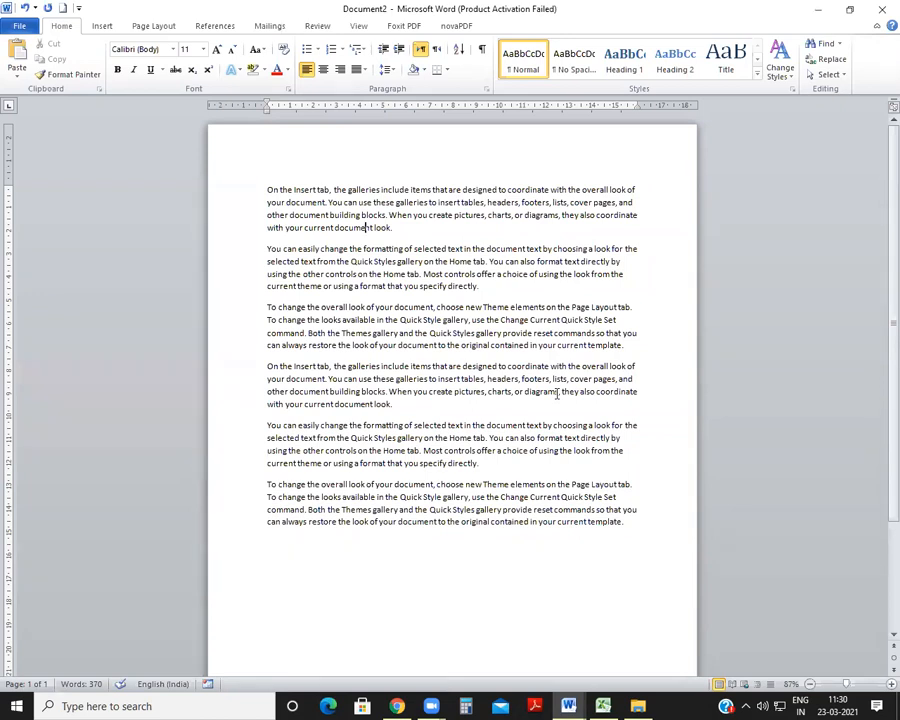
pyautogui.hotkey('ctrl', 'a')
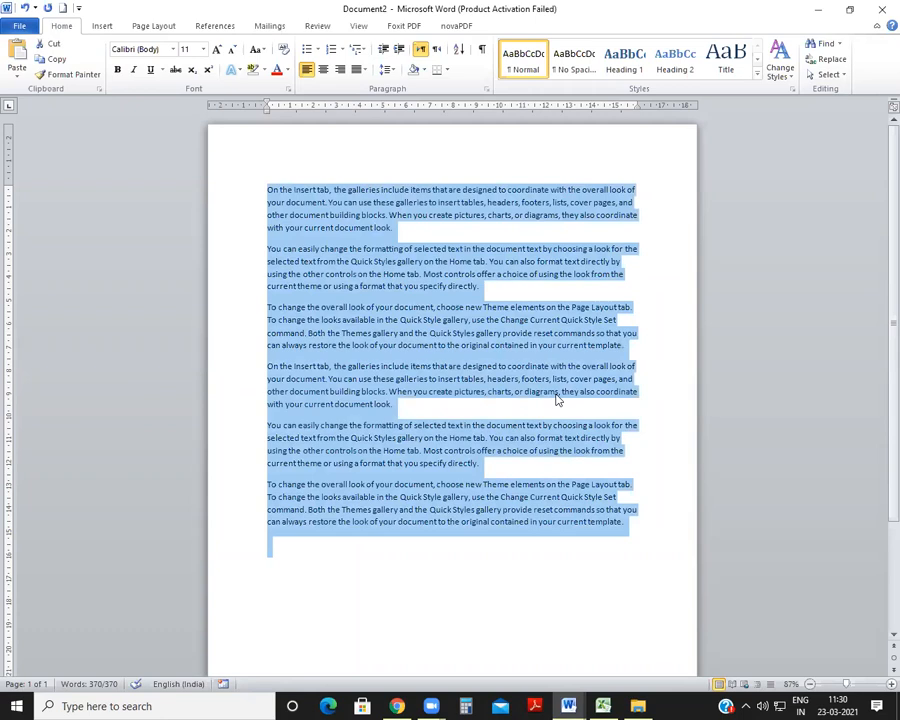
pyautogui.press('Right')
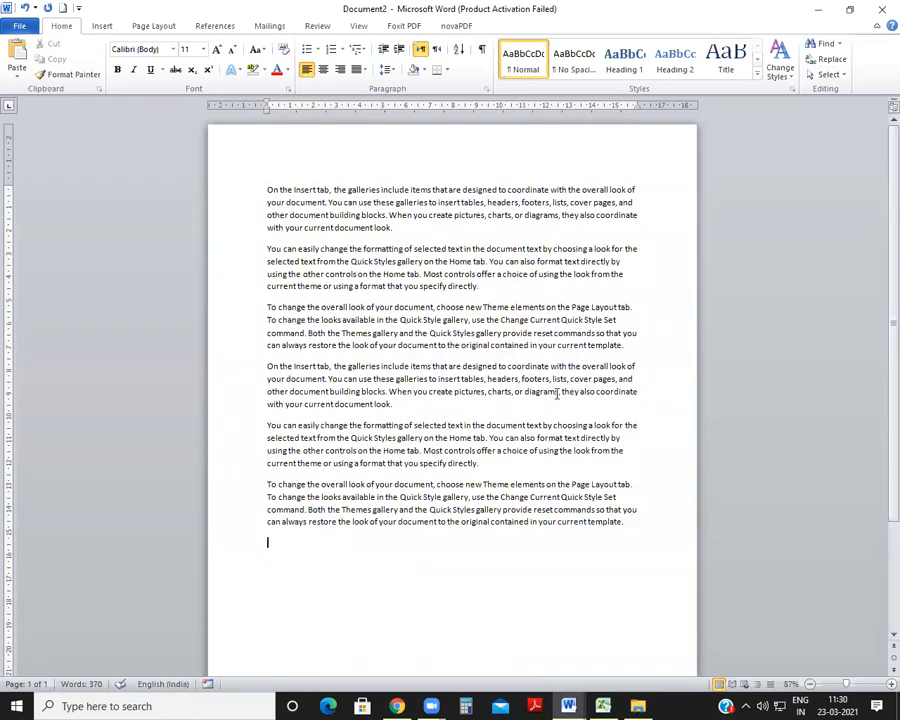
pyautogui.hotkey('ctrl', 'a')
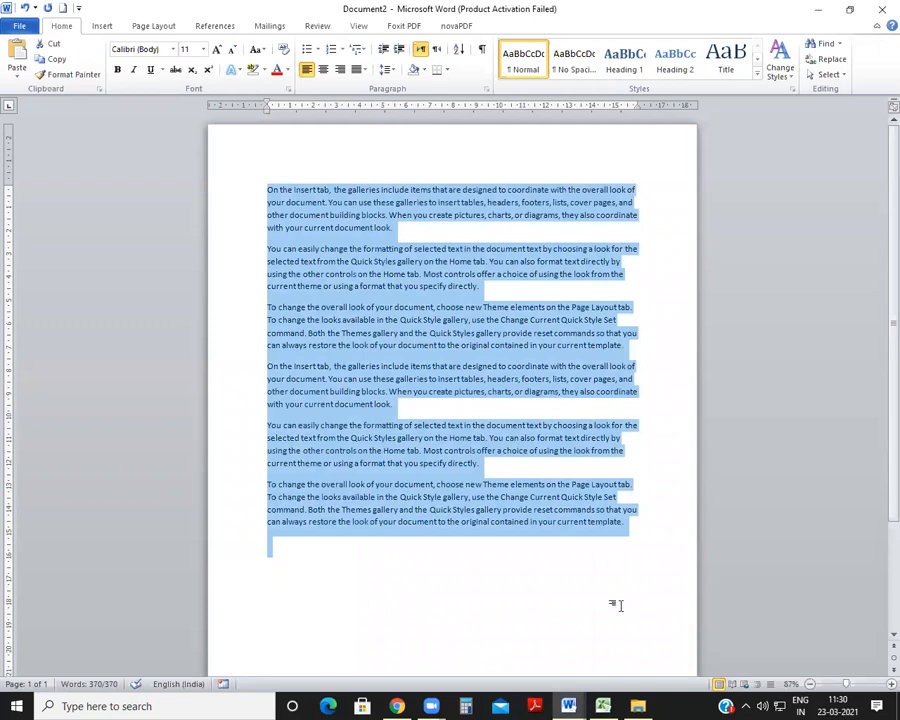
# Step: Check the shortcut list in SHORTCUT KEY.docx and make all the selected text in Document2 bold
pyautogui.click(578, 704)
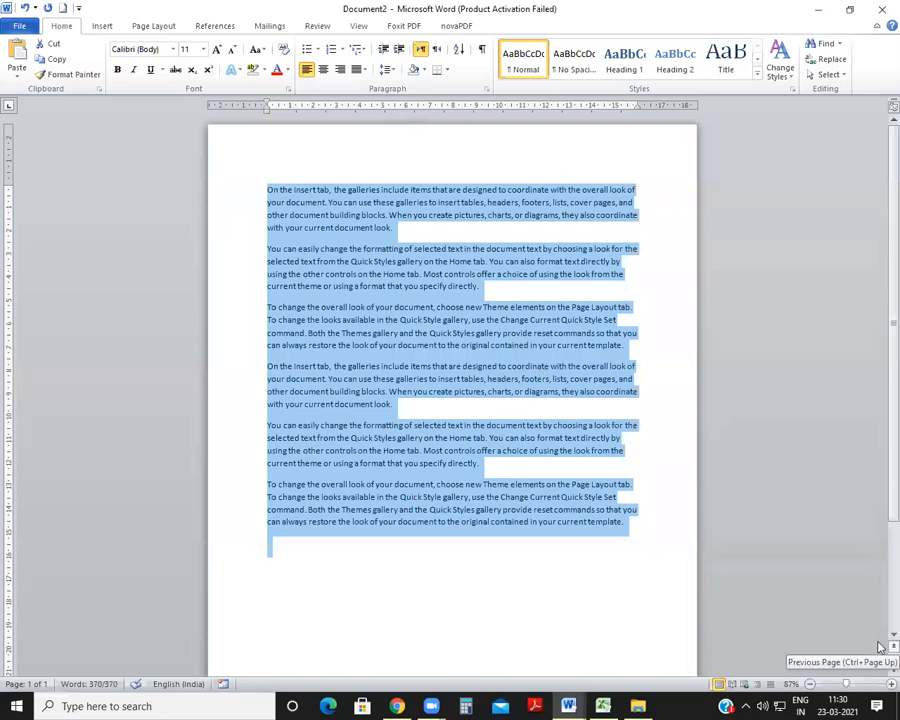
pyautogui.click(568, 706)
pyautogui.click(586, 665)
pyautogui.scroll(2, 222, 422)
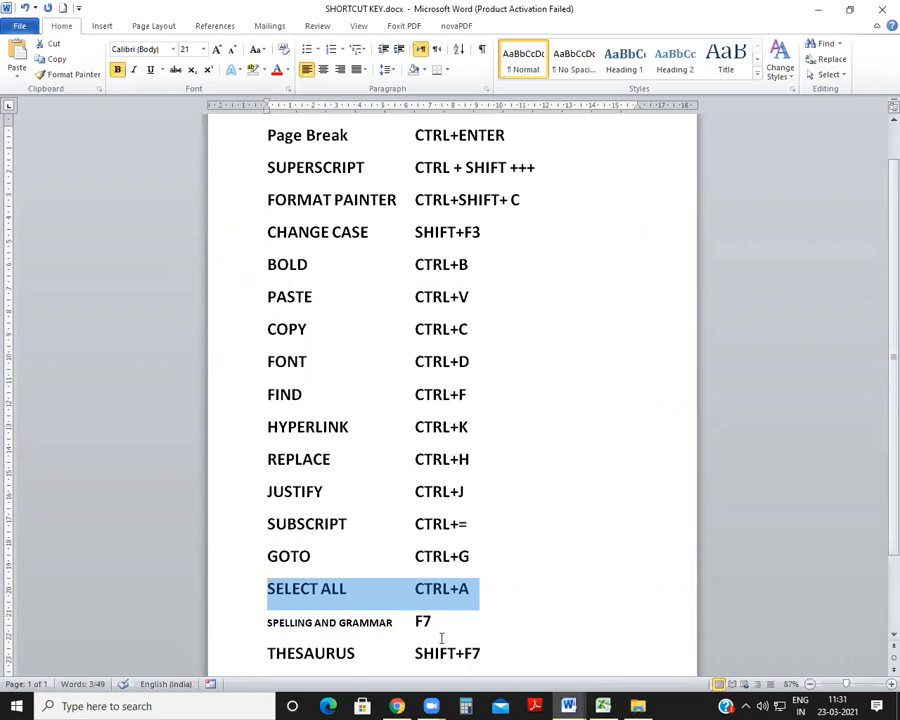
pyautogui.moveTo(568, 706)
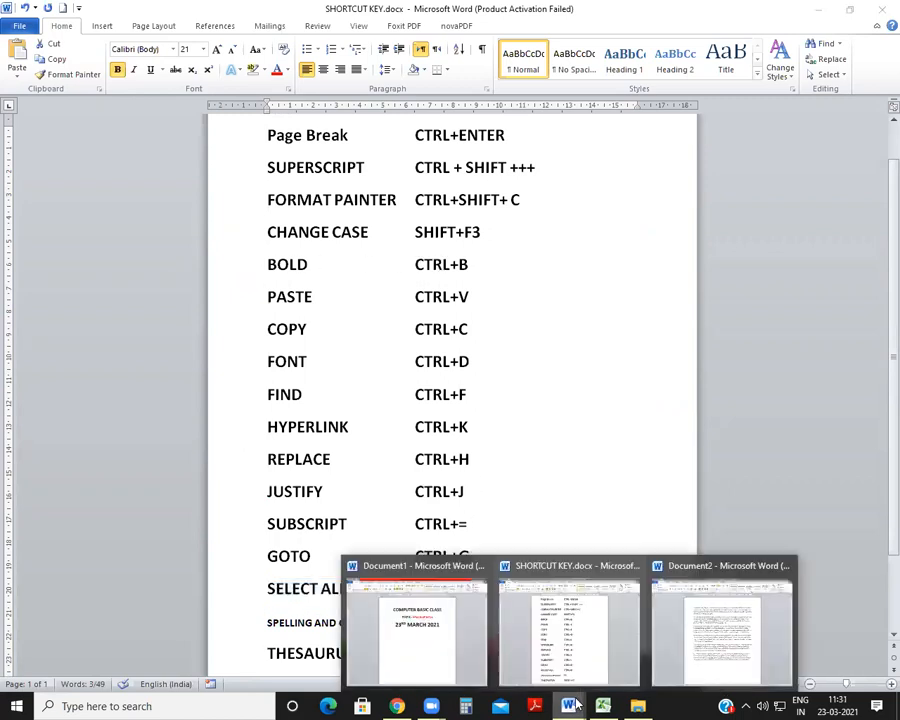
pyautogui.click(704, 636)
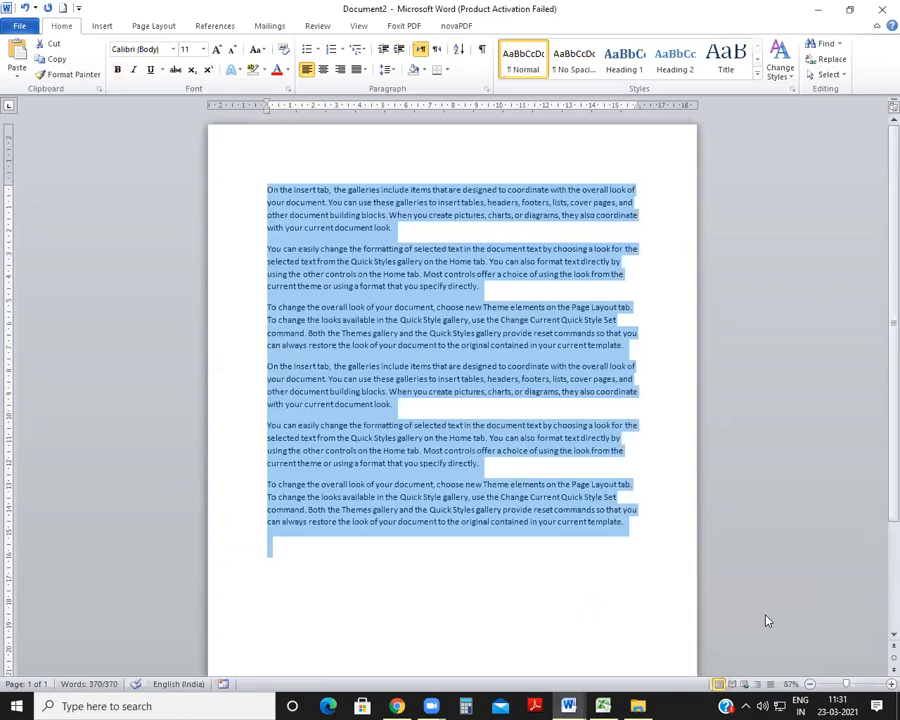
pyautogui.hotkey('ctrl', 'b')
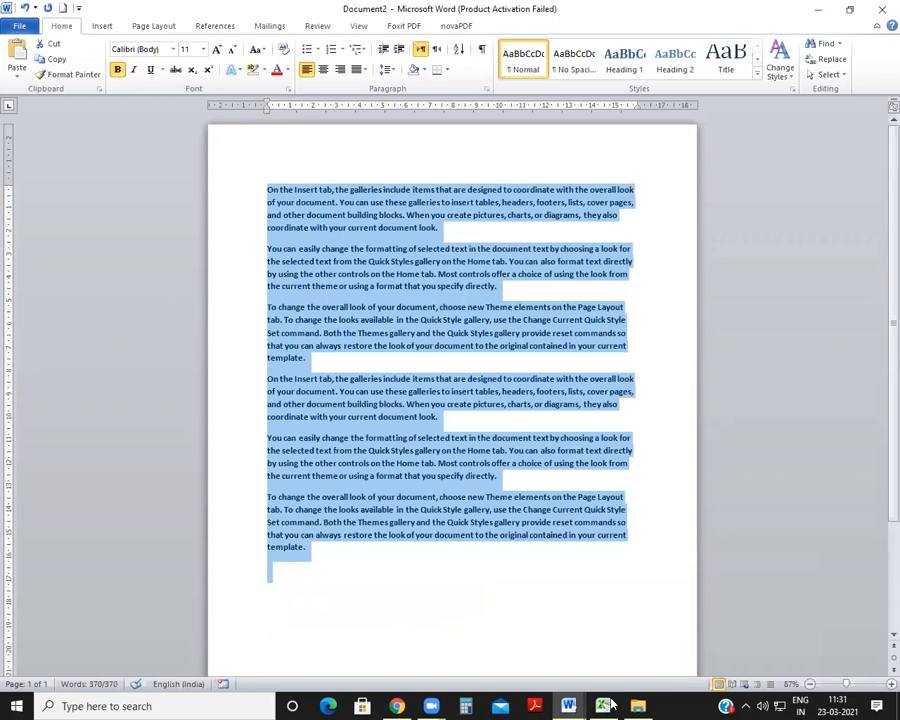
# Step: Check the JUSTIFY entry in SHORTCUT KEY.docx and justify all the paragraphs in Document2
pyautogui.moveTo(568, 706)
pyautogui.click(592, 640)
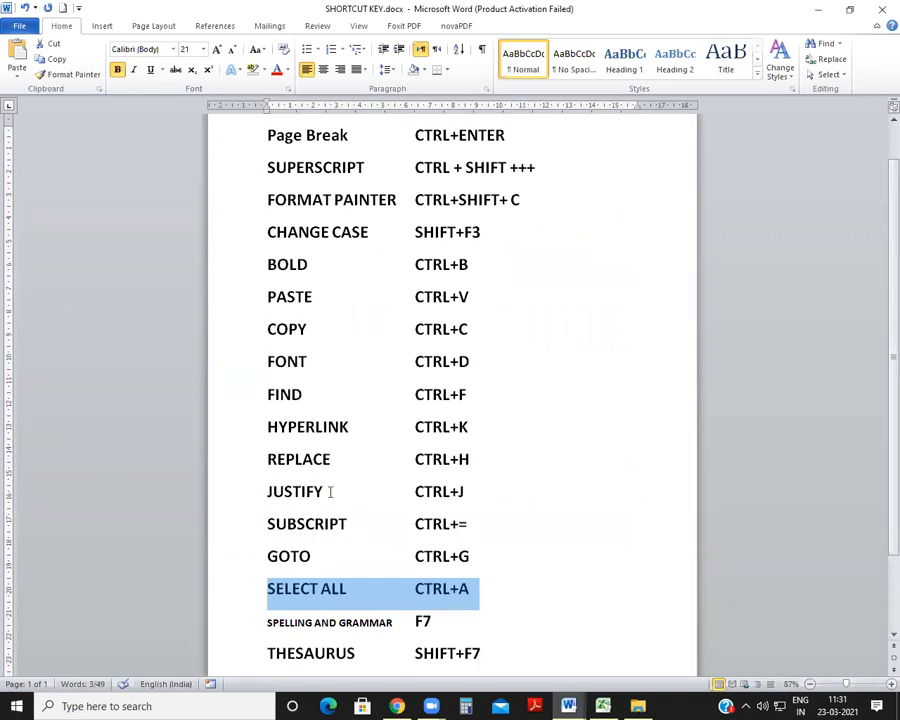
pyautogui.click(437, 635)
pyautogui.moveTo(568, 706)
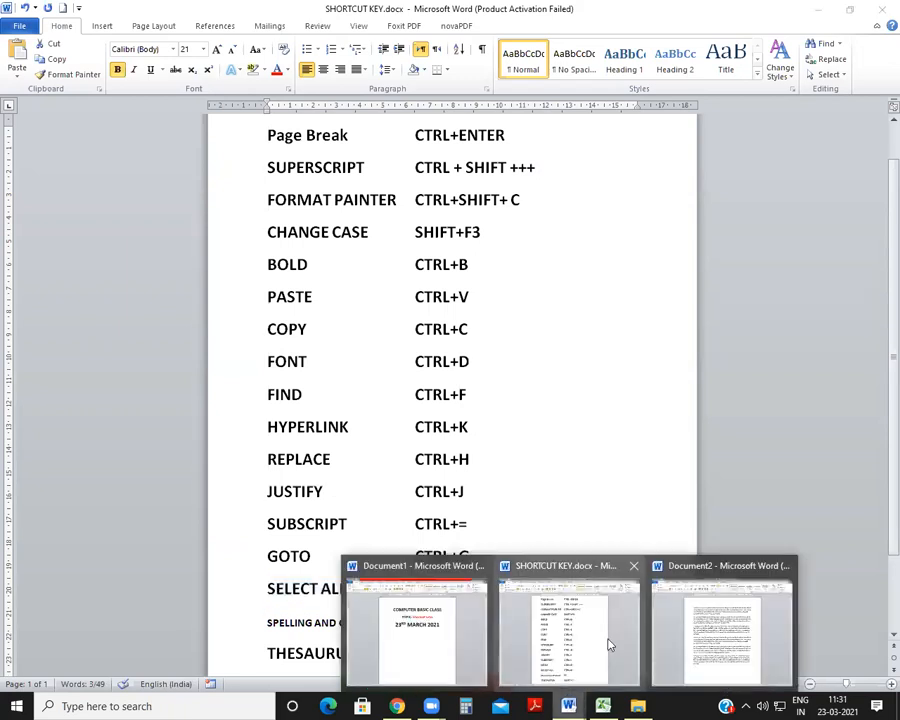
pyautogui.click(720, 632)
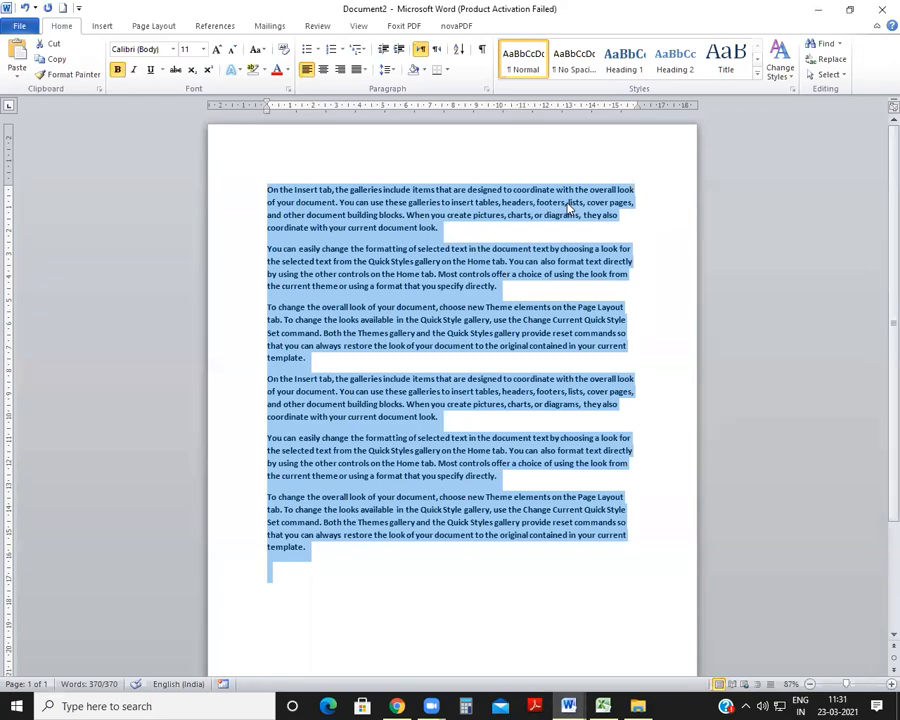
pyautogui.hotkey('ctrl', 'j')
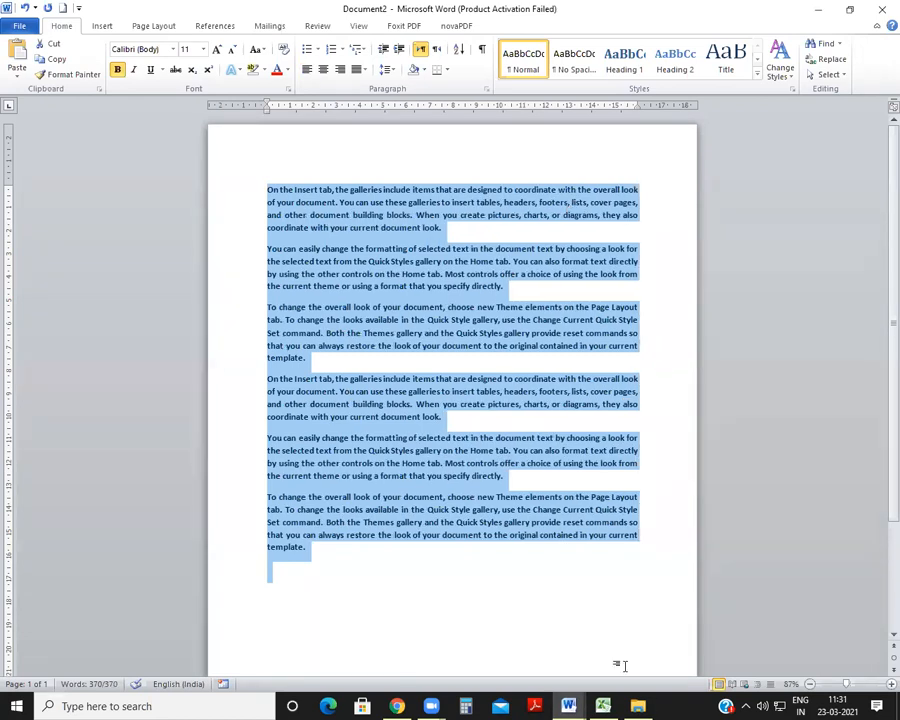
pyautogui.click(621, 665)
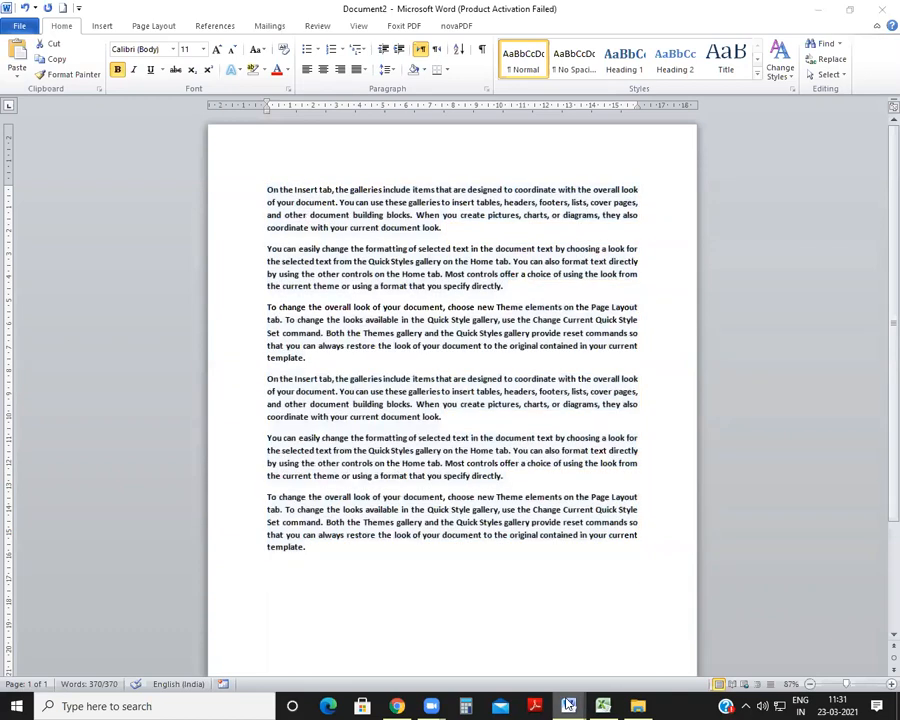
# Step: Return to SHORTCUT KEY.docx and look through the list for another shortcut to demonstrate
pyautogui.moveTo(568, 706)
pyautogui.click(648, 633)
pyautogui.scroll(-2, 464, 491)
pyautogui.scroll(3, 464, 497)
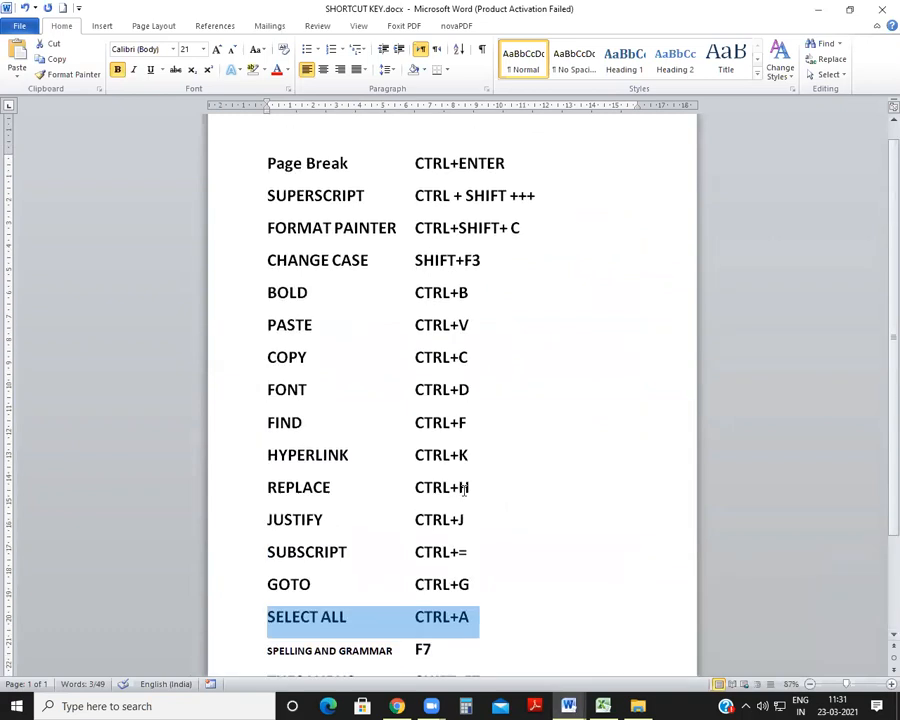
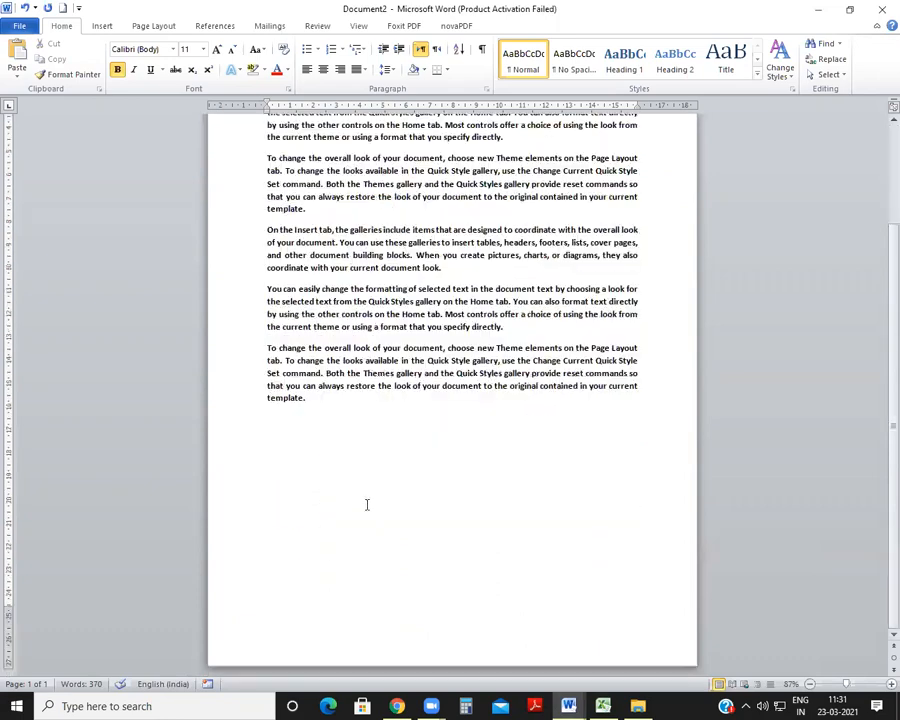
# Step: Insert a page break before the third paragraph of Document2, which starts with "To change the overall look"
pyautogui.scroll(3, 209, 528)
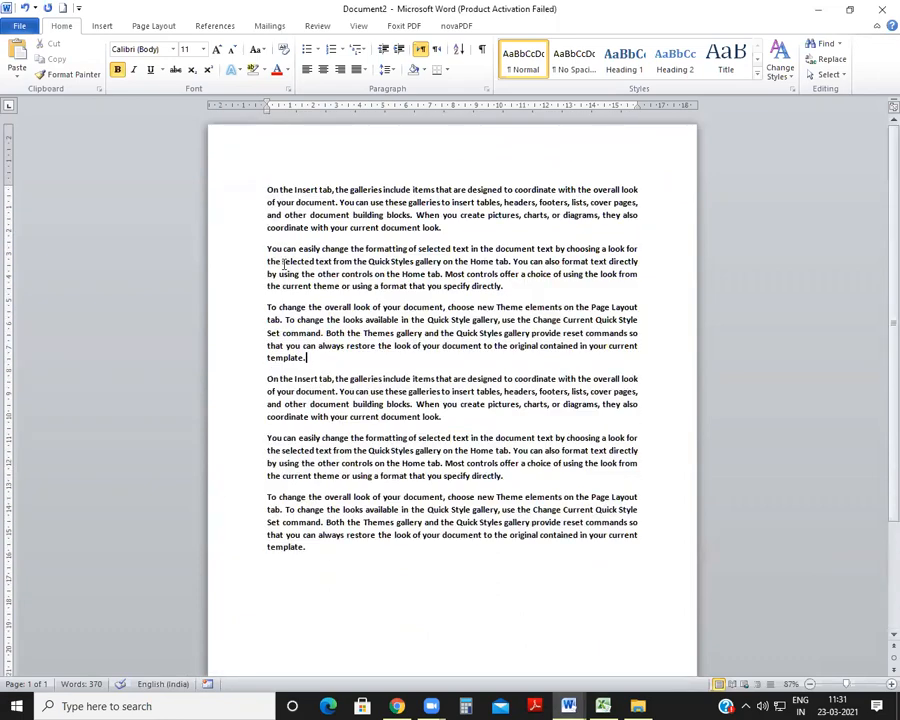
pyautogui.moveTo(268, 308); pyautogui.dragTo(345, 562)
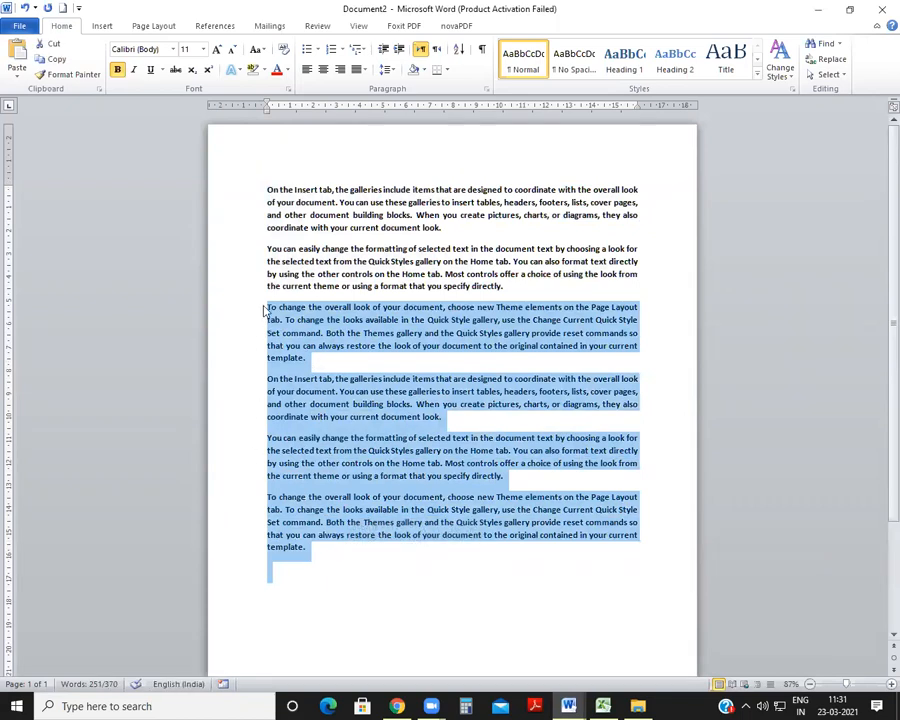
pyautogui.click(265, 311)
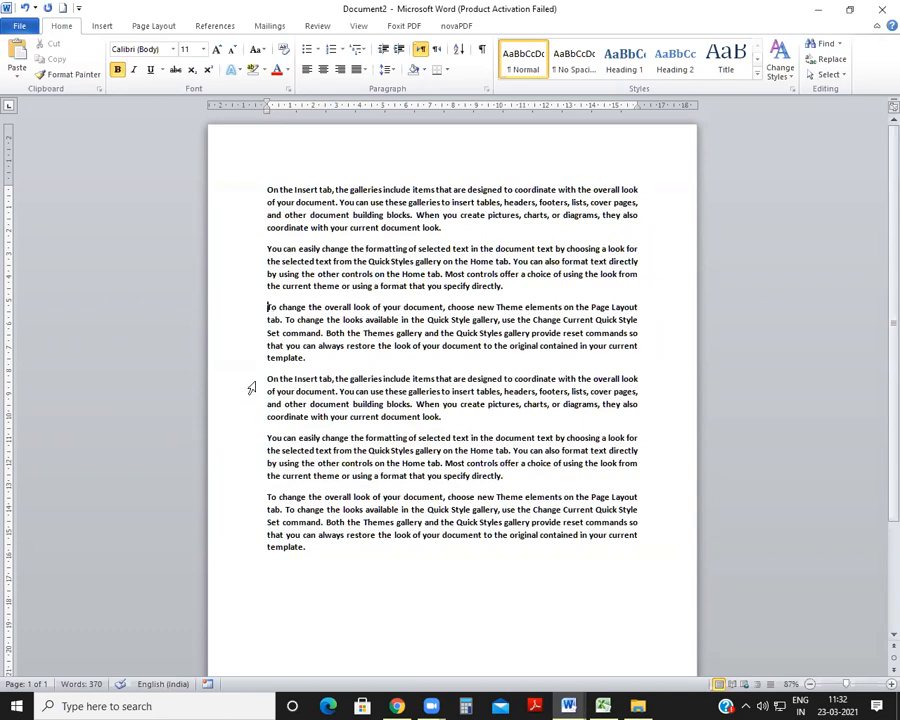
pyautogui.hotkey('ctrl', 'Return')
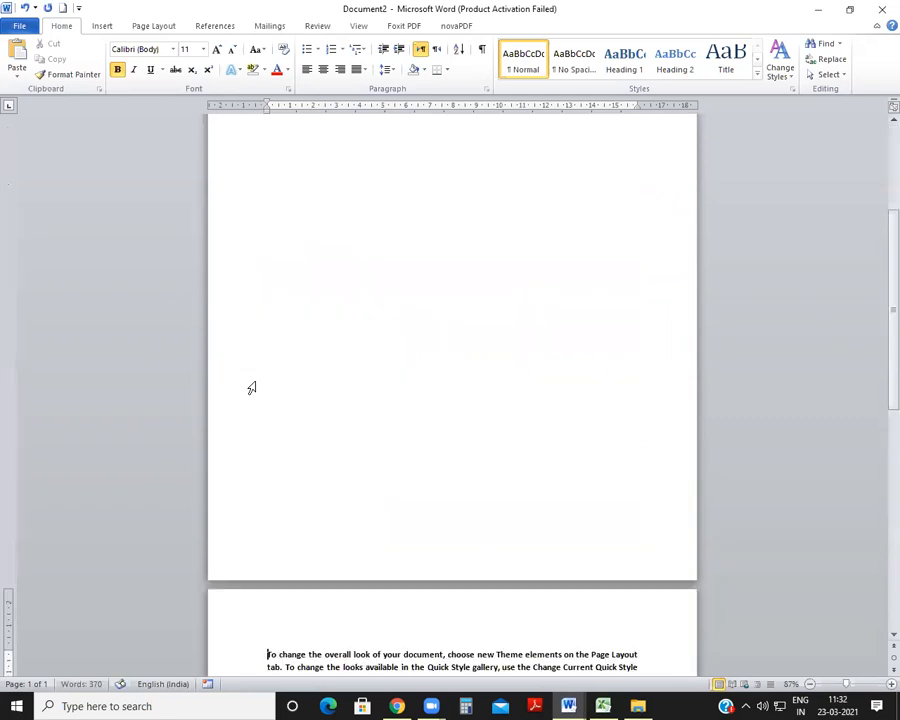
pyautogui.scroll(2, 251, 388)
pyautogui.scroll(1, 251, 388)
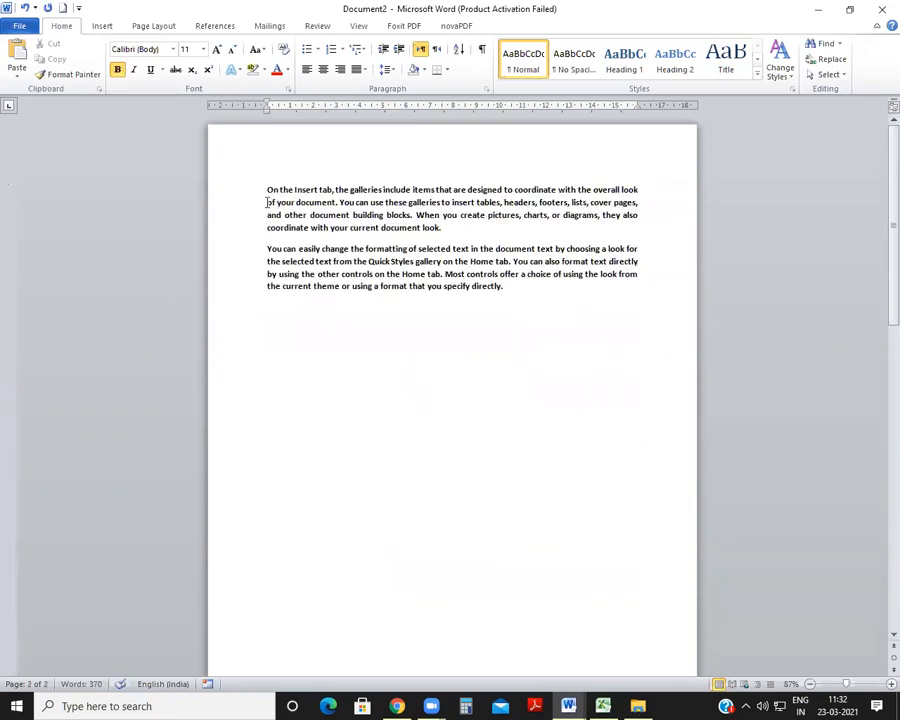
# Step: Remove the page break and insert it again before the third paragraph, checking how the text divides across both pages
pyautogui.press('BackSpace')
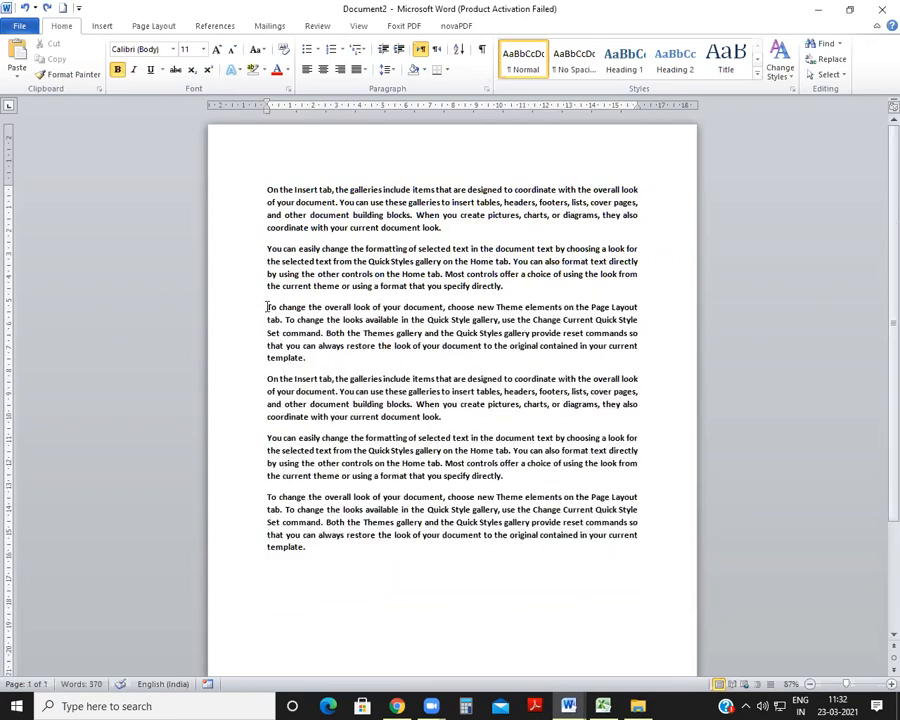
pyautogui.hotkey('ctrl', 'Return')
pyautogui.scroll(-6, 420, 479)
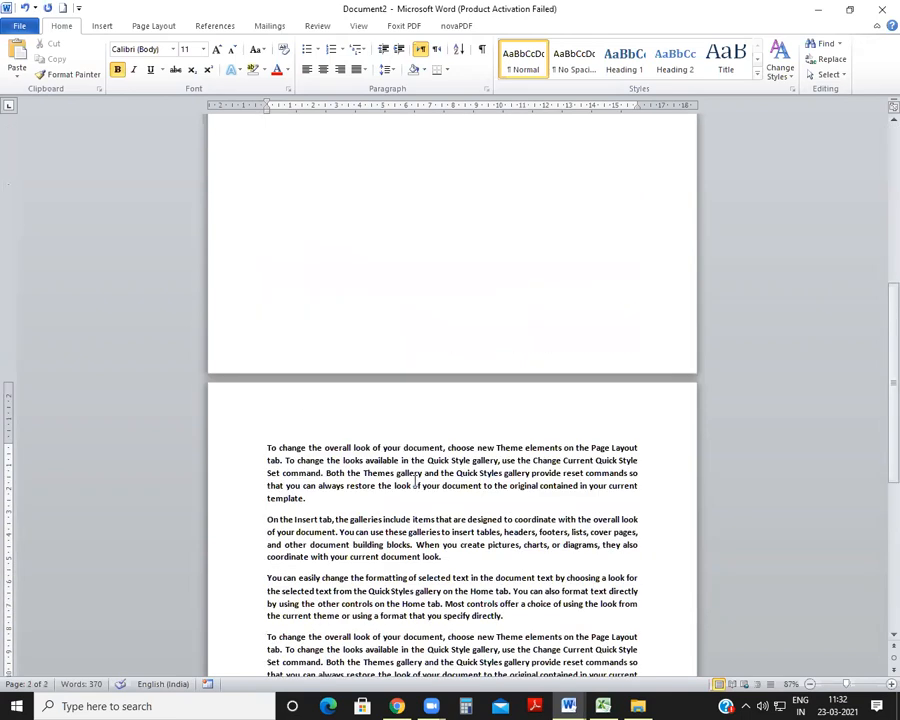
pyautogui.scroll(-3, 420, 479)
pyautogui.scroll(2, 283, 258)
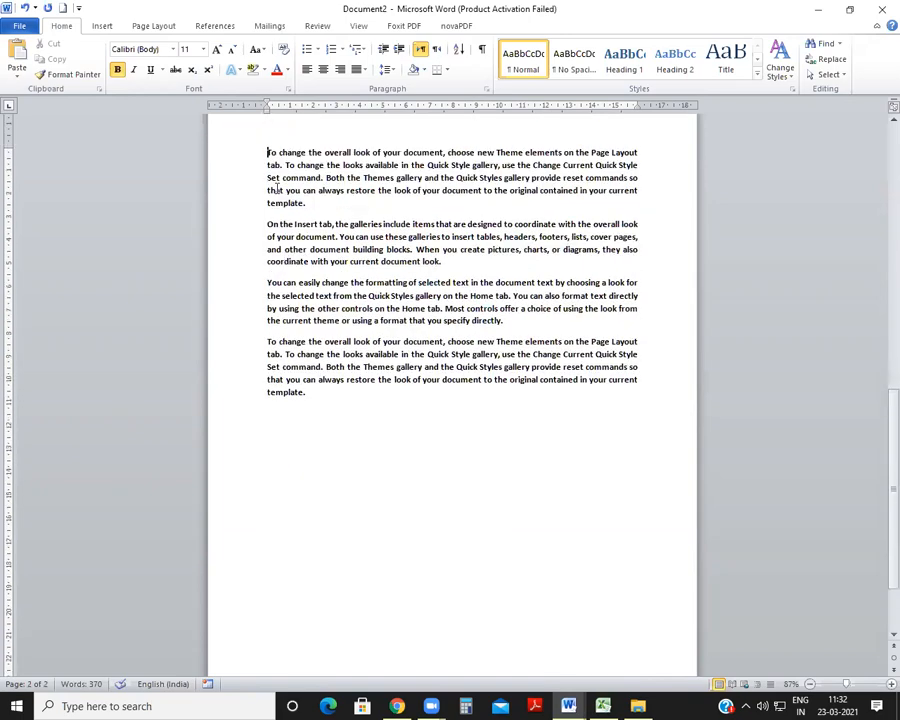
pyautogui.scroll(4, 263, 494)
pyautogui.scroll(10, 252, 443)
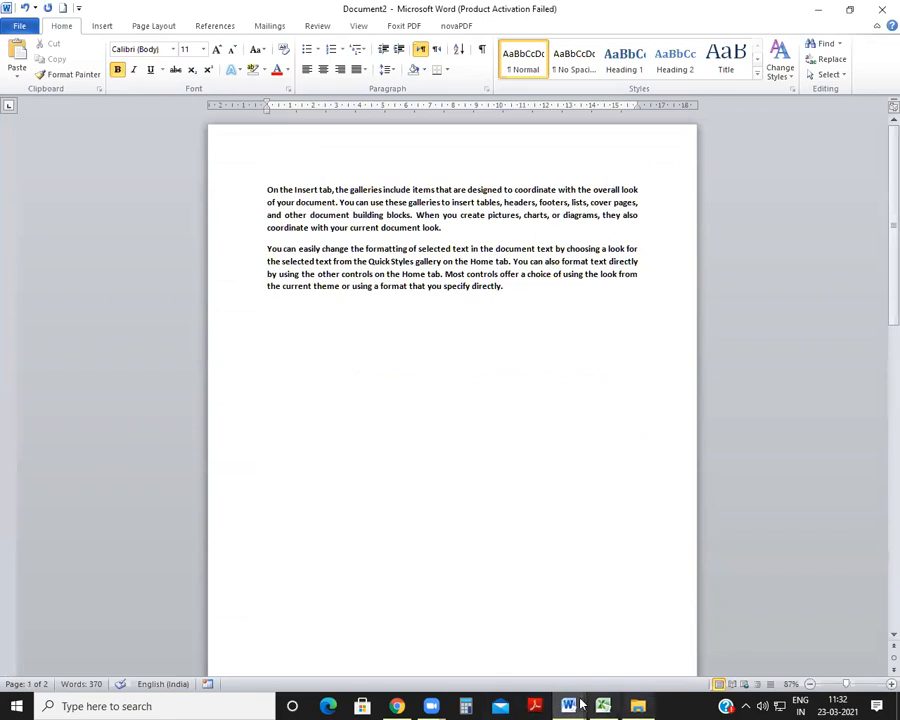
# Step: Check the CHANGE CASE entry in SHORTCUT KEY.docx and select the first paragraph in Document2
pyautogui.moveTo(572, 703)
pyautogui.click(578, 632)
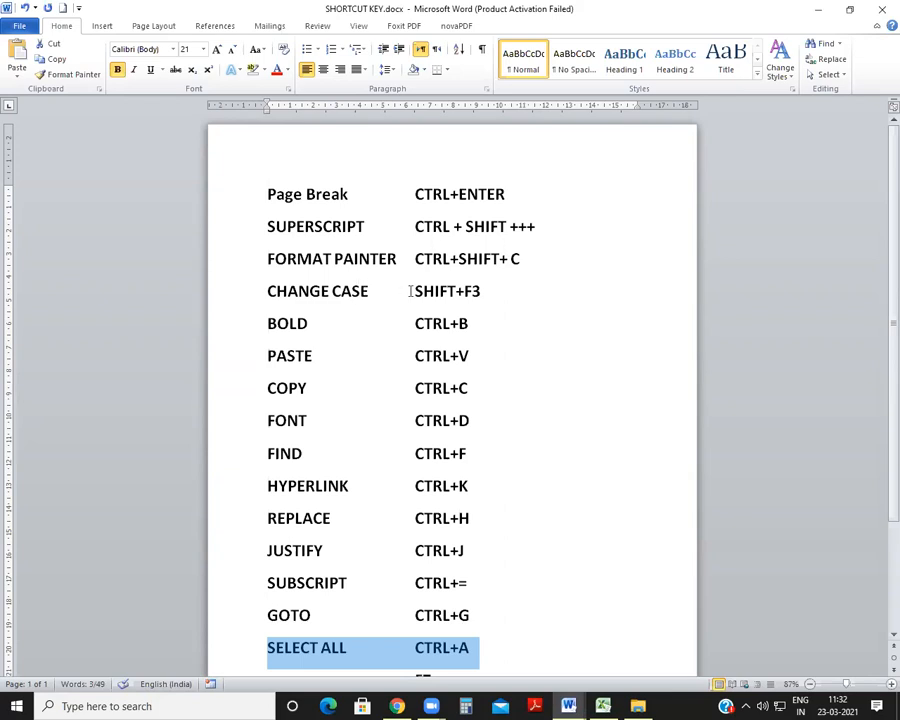
pyautogui.moveTo(580, 703)
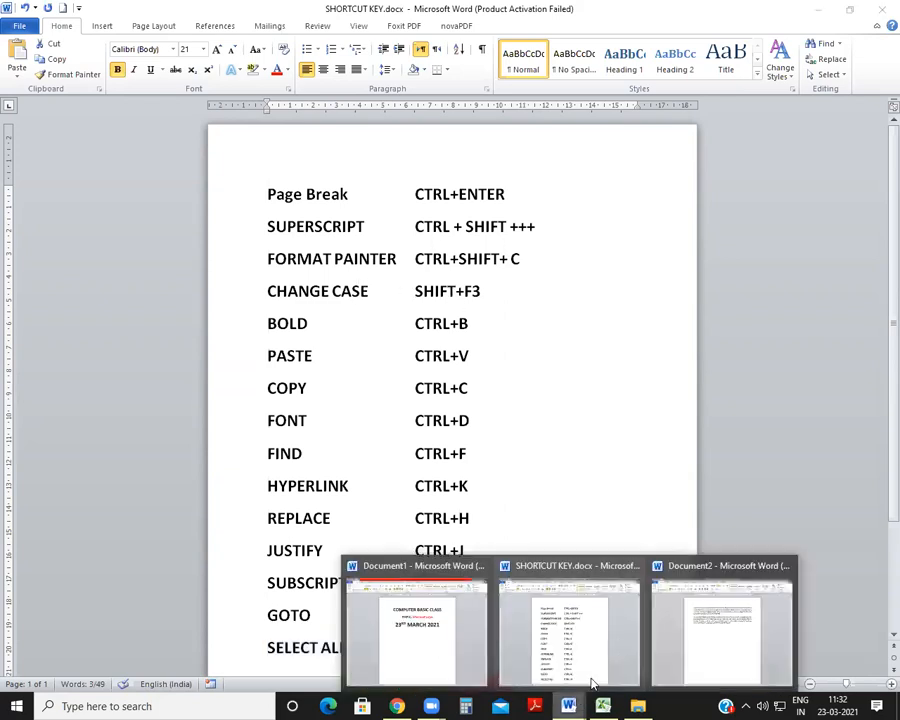
pyautogui.click(712, 645)
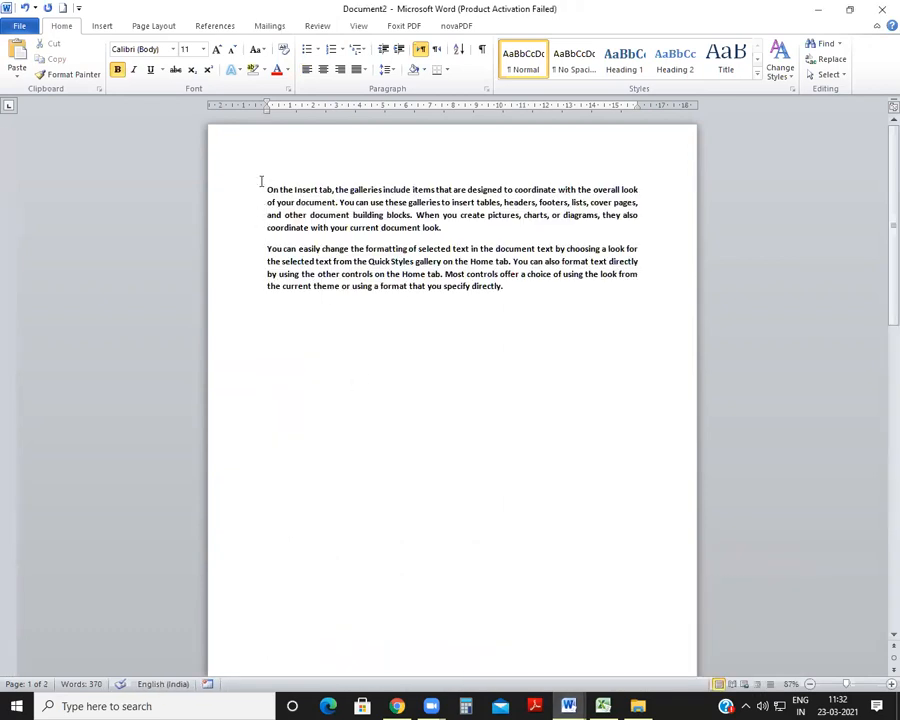
pyautogui.hotkey('ctrl', 'a')
pyautogui.click(438, 428)
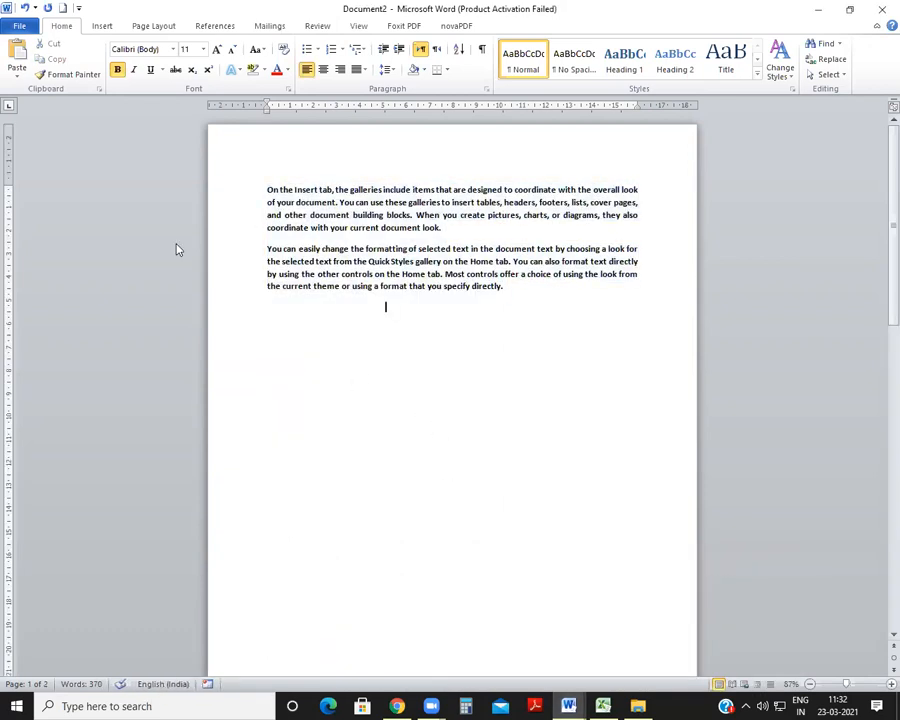
pyautogui.moveTo(267, 186); pyautogui.dragTo(472, 243)
# Step: Return to SHORTCUT KEY.docx, enlarge the view and color the Page Break and BOLD rows red
pyautogui.click(568, 706)
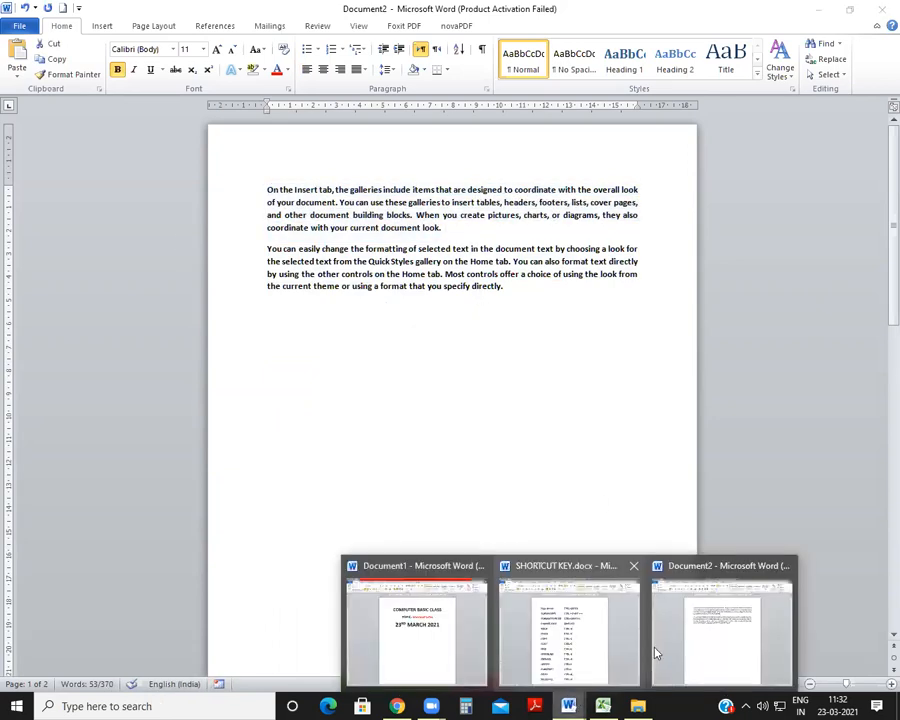
pyautogui.click(702, 628)
pyautogui.moveTo(570, 706)
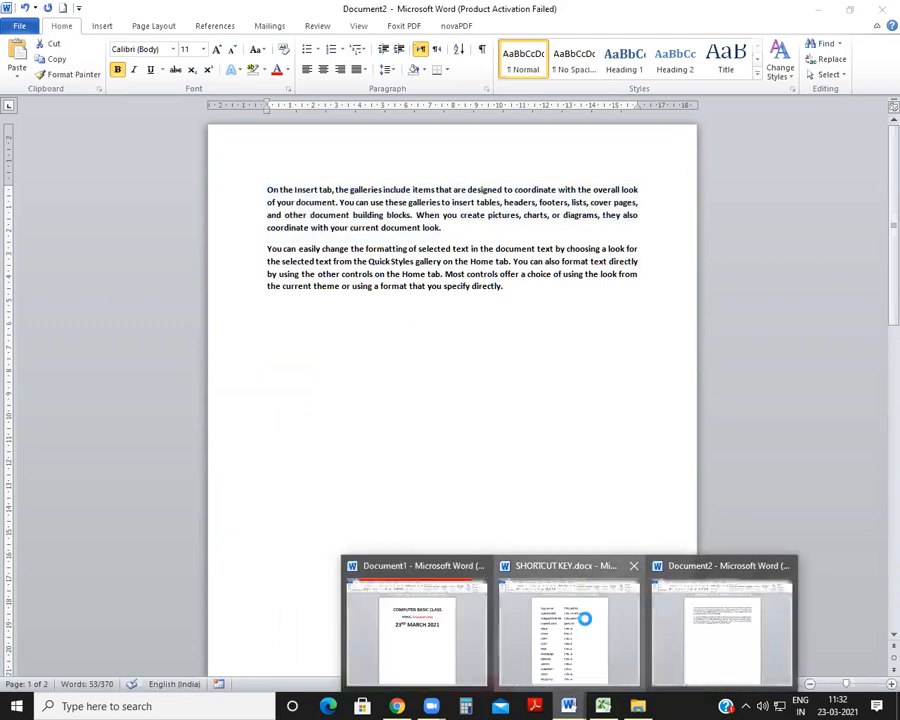
pyautogui.click(587, 623)
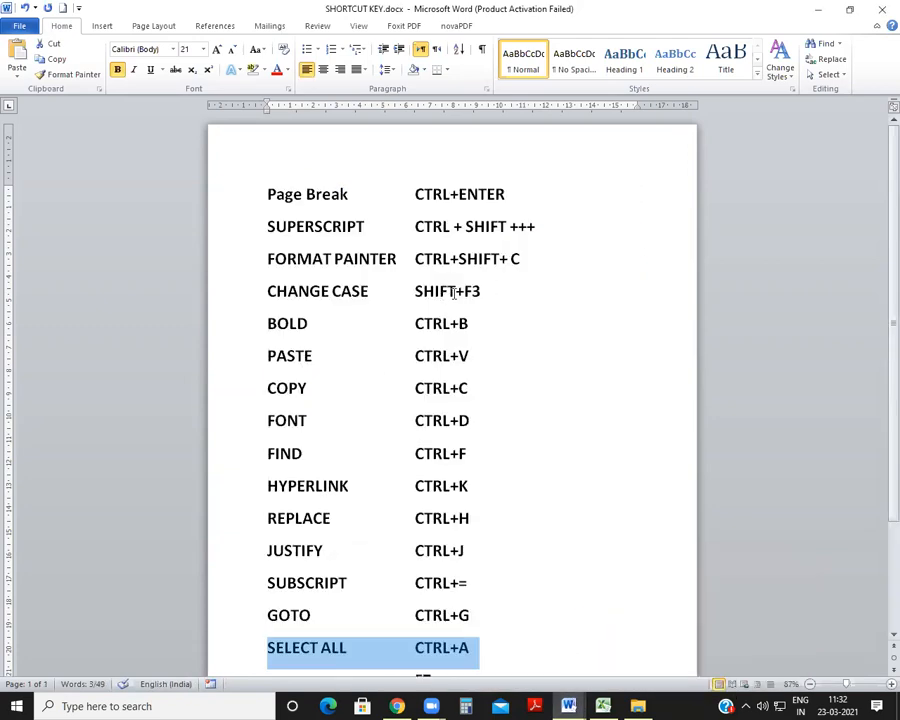
pyautogui.keyDown('ctrl'); pyautogui.scroll(5, 453, 292); pyautogui.keyUp('ctrl')
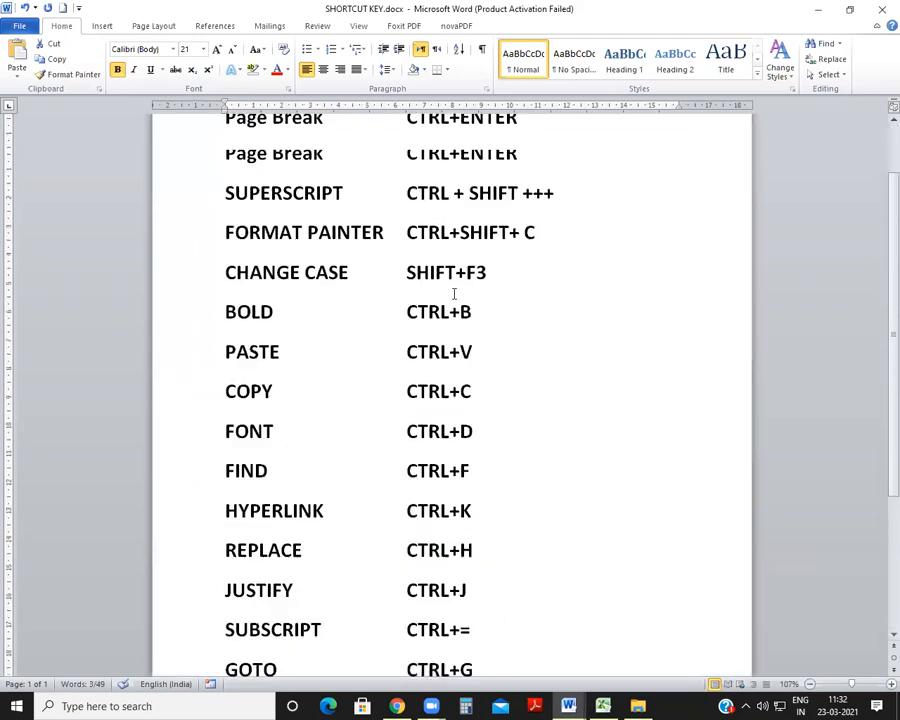
pyautogui.keyDown('ctrl'); pyautogui.scroll(3, 453, 292); pyautogui.keyUp('ctrl')
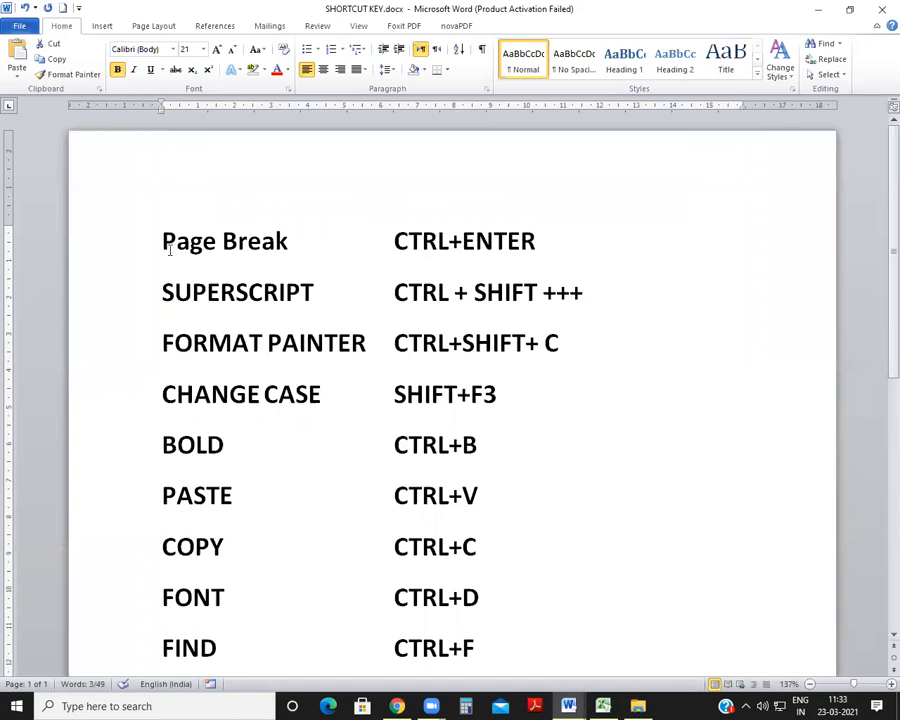
pyautogui.moveTo(165, 241); pyautogui.dragTo(545, 241)
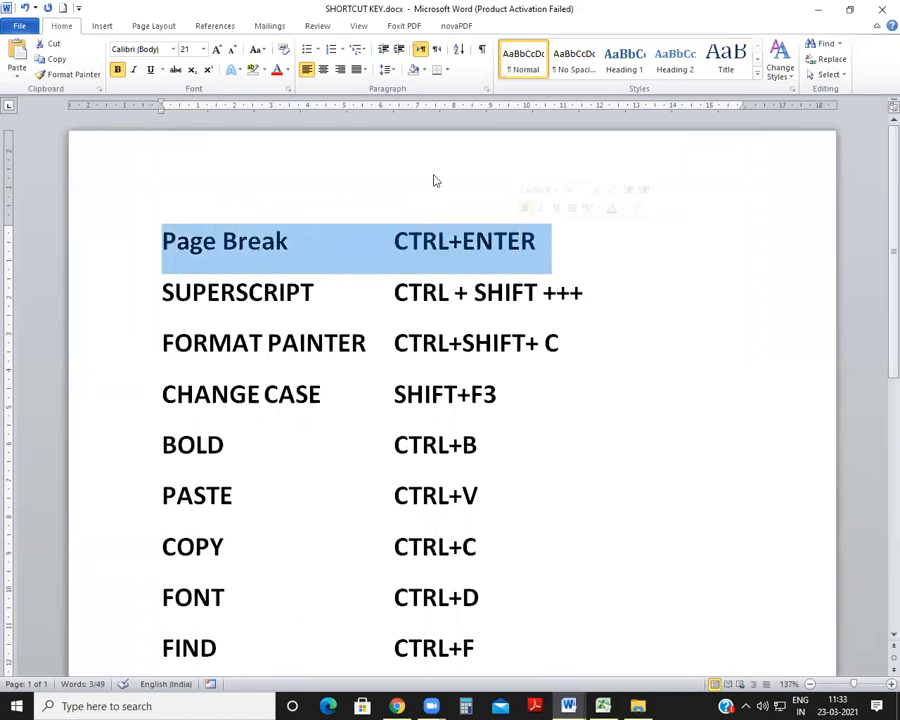
pyautogui.click(276, 70)
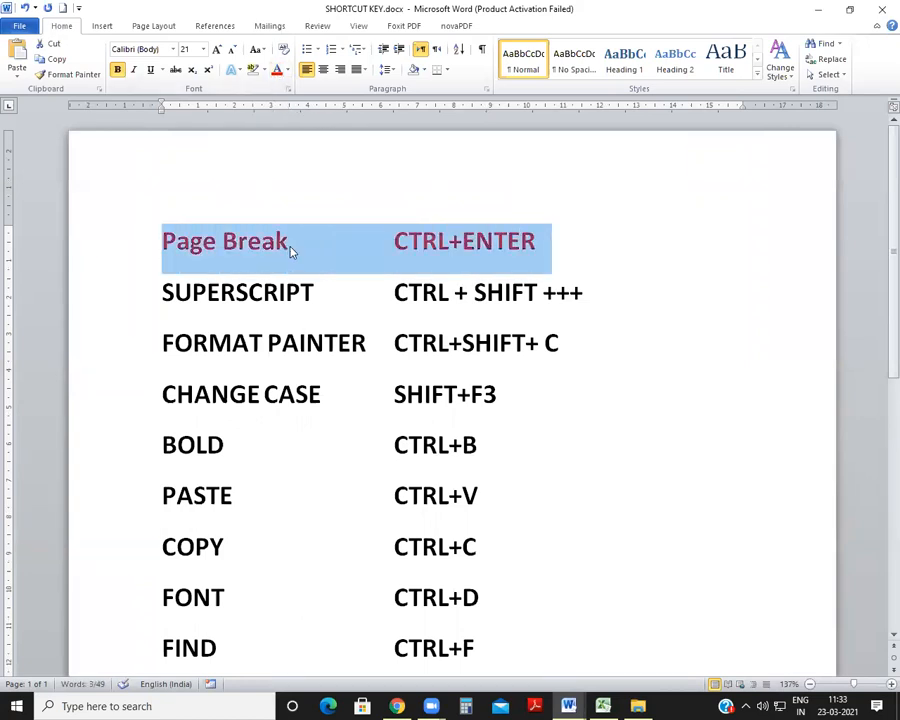
pyautogui.moveTo(158, 446); pyautogui.dragTo(493, 446)
pyautogui.click(276, 70)
# Step: Color the SELECT ALL and JUSTIFY rows of the shortcut list red
pyautogui.scroll(-6, 293, 342)
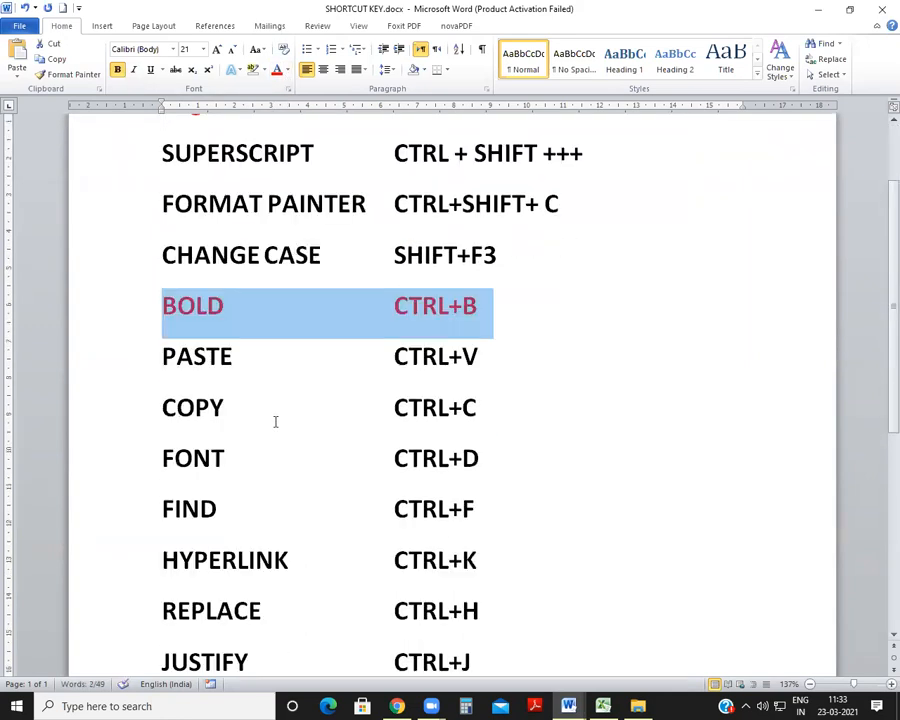
pyautogui.scroll(-4, 209, 540)
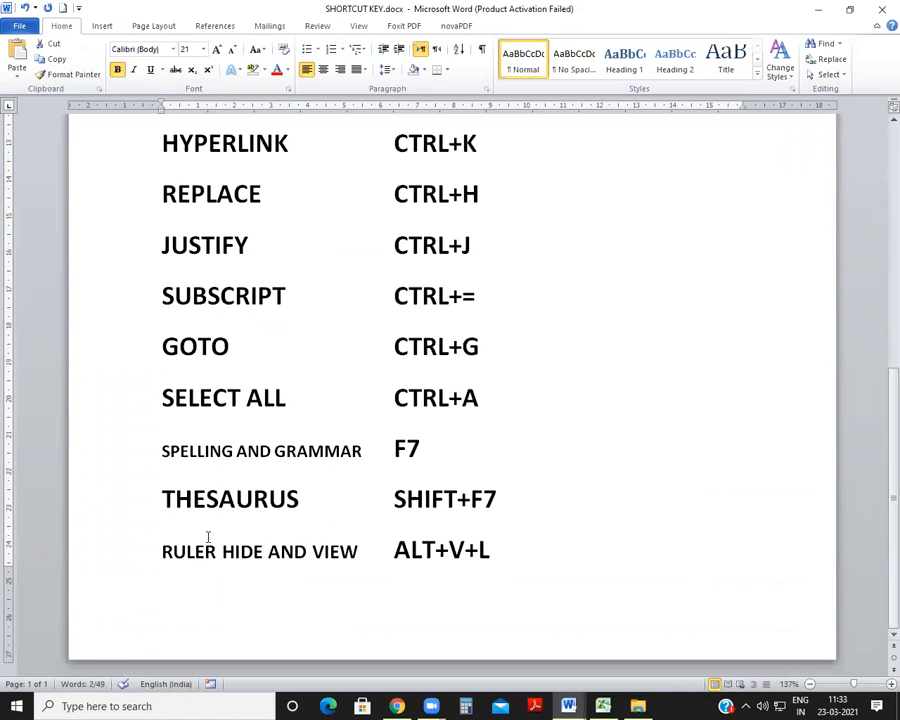
pyautogui.tripleClick(346, 396)
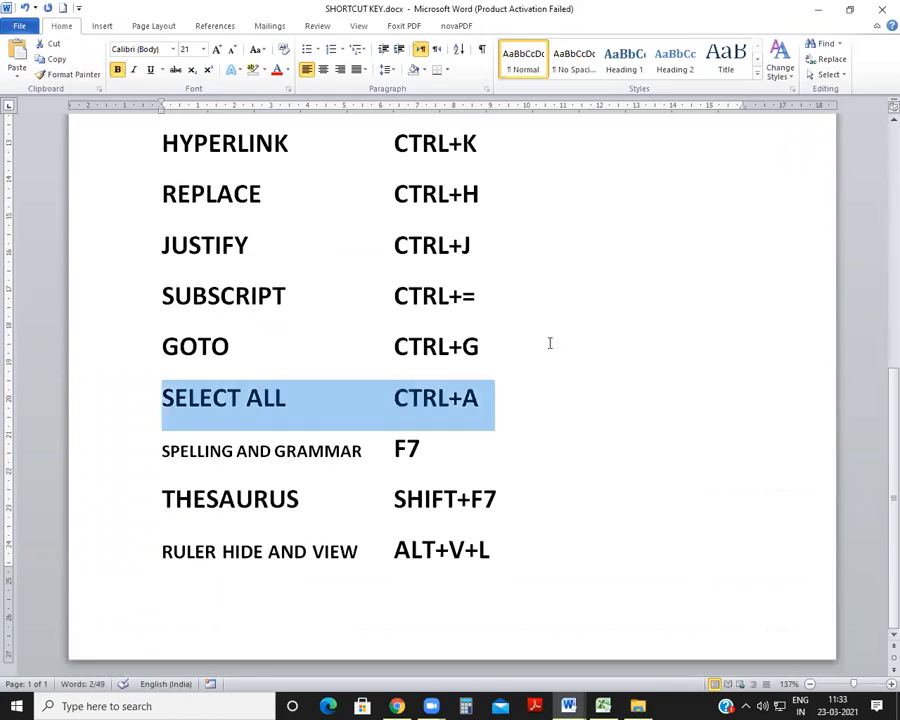
pyautogui.click(276, 70)
pyautogui.moveTo(162, 245); pyautogui.dragTo(502, 233)
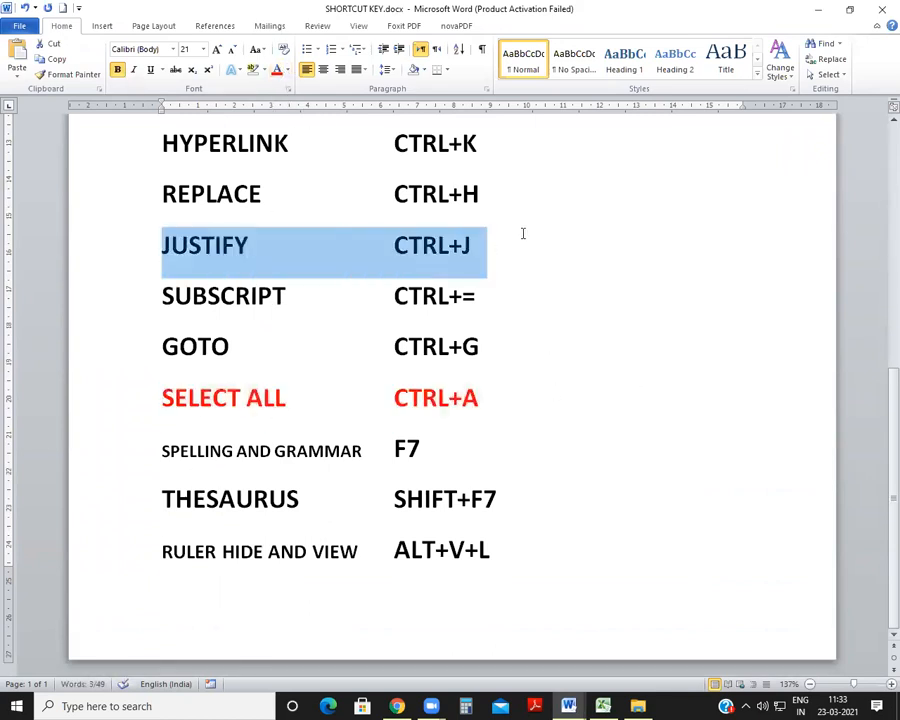
pyautogui.click(277, 70)
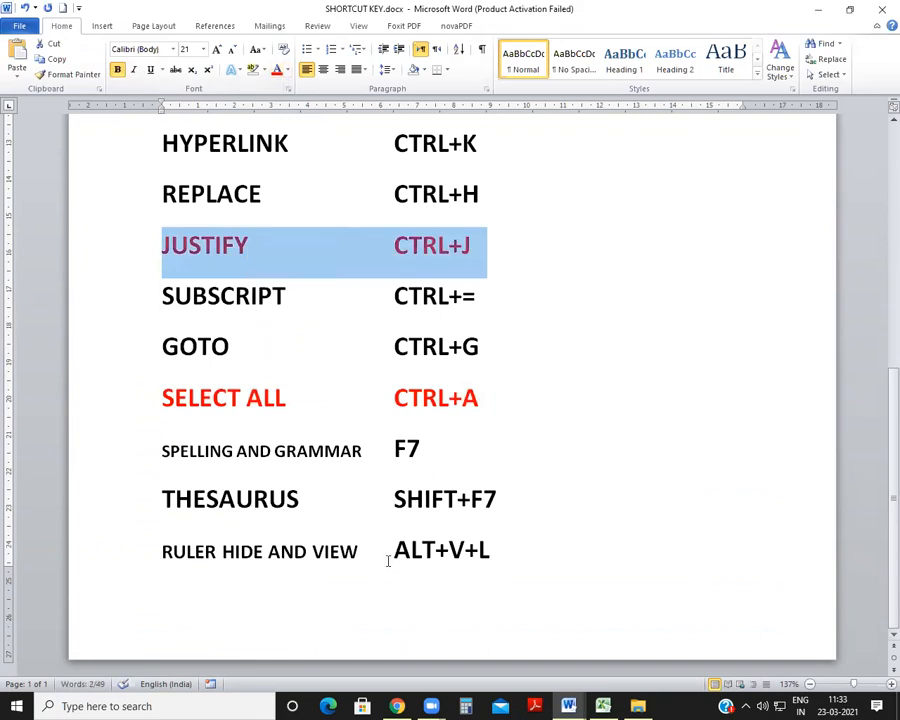
# Step: Return to Document2 and cycle the selected first paragraph repeatedly through uppercase, lowercase and sentence case, ending in uppercase
pyautogui.scroll(3, 392, 549)
pyautogui.scroll(1, 392, 549)
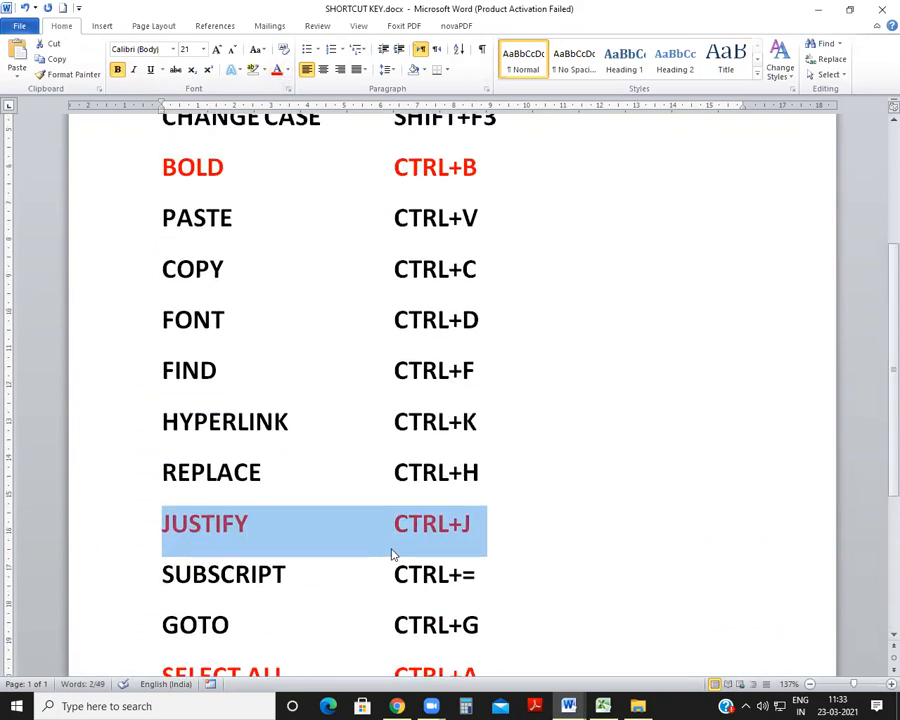
pyautogui.scroll(3, 392, 549)
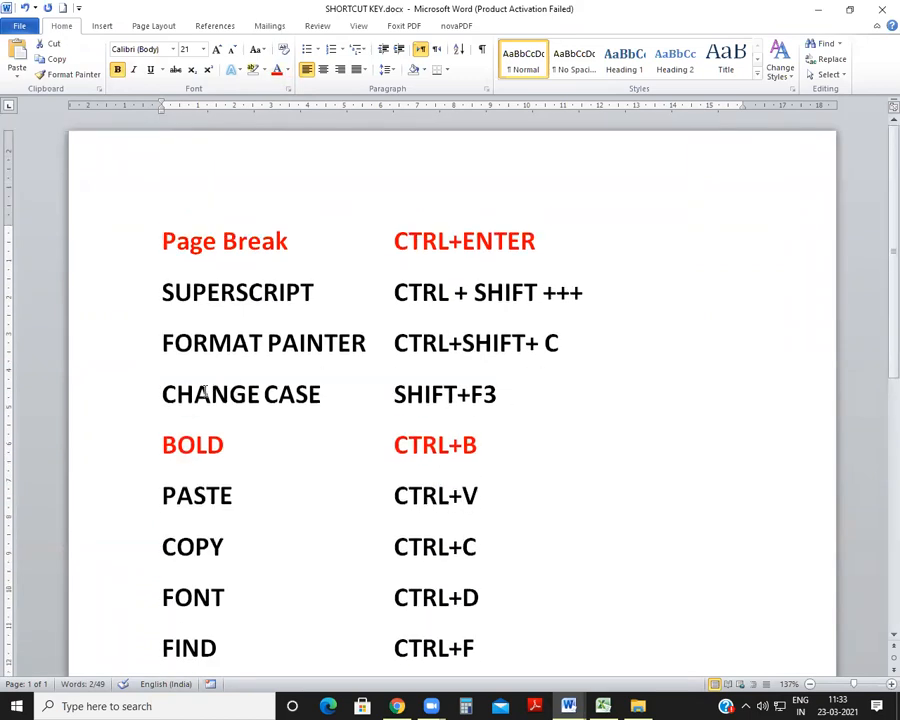
pyautogui.moveTo(568, 706)
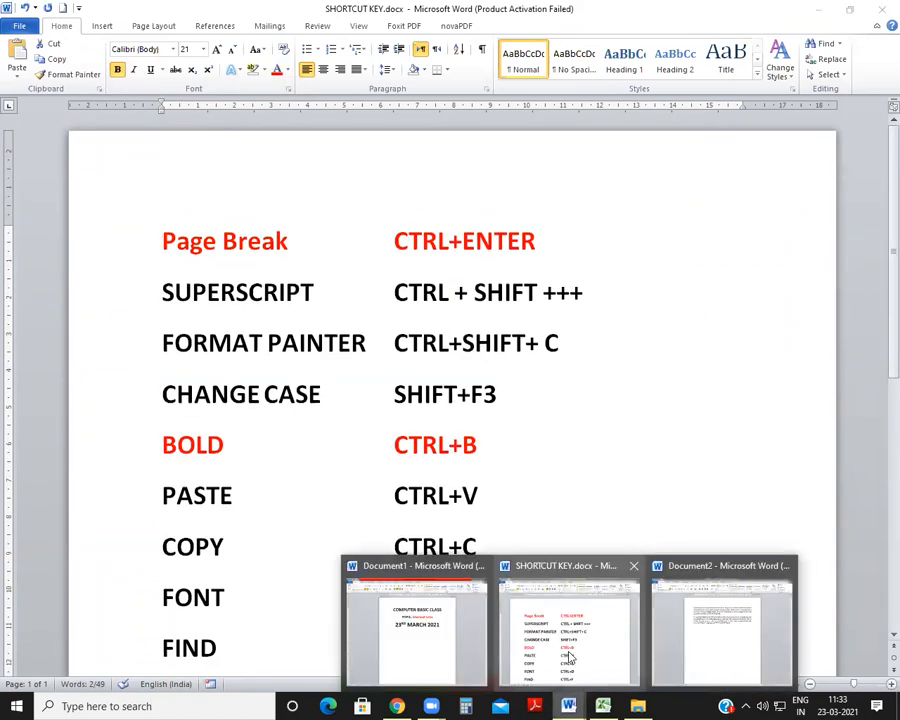
pyautogui.click(729, 609)
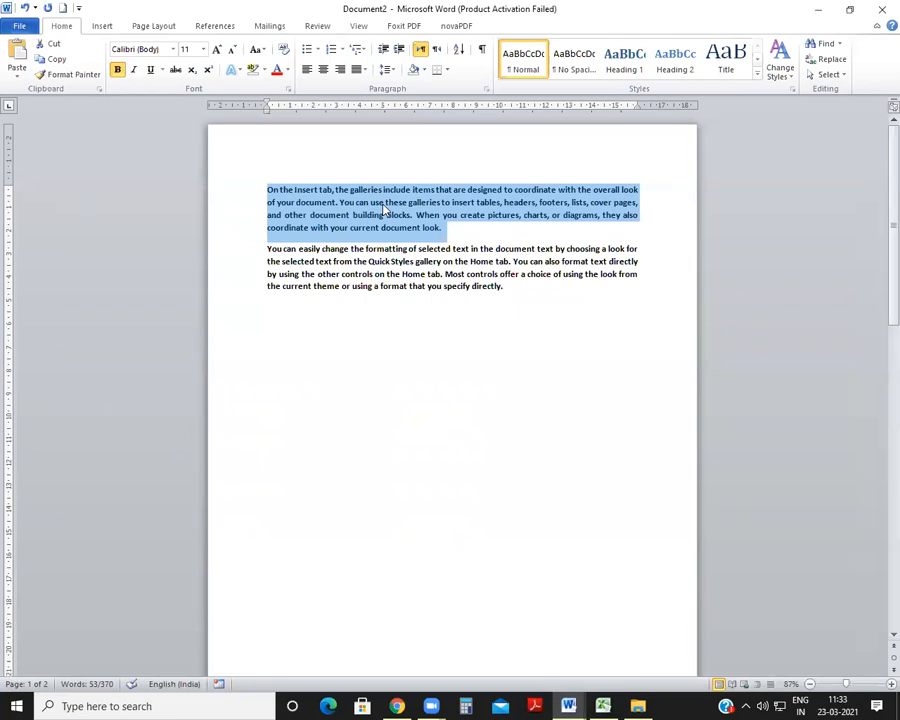
pyautogui.hotkey('shift', 'F3')
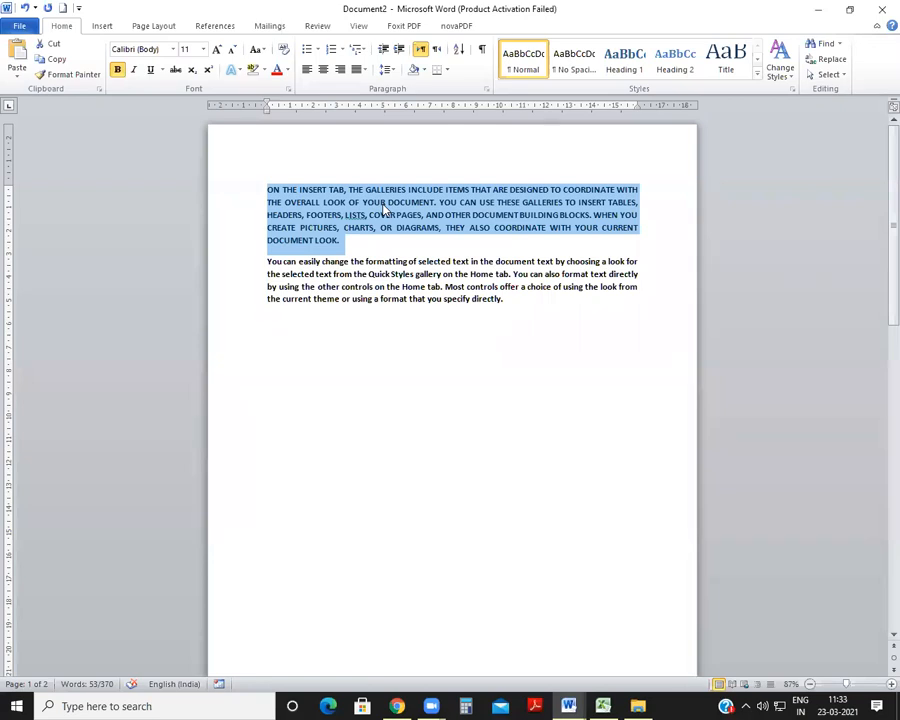
pyautogui.hotkey('shift', 'F3')
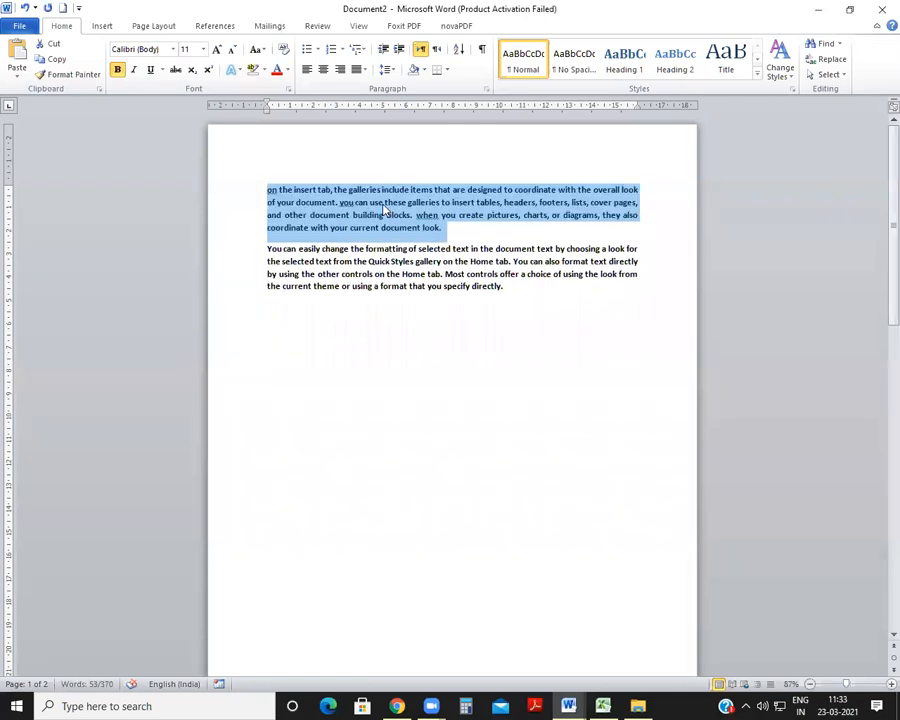
pyautogui.hotkey('shift', 'F3')
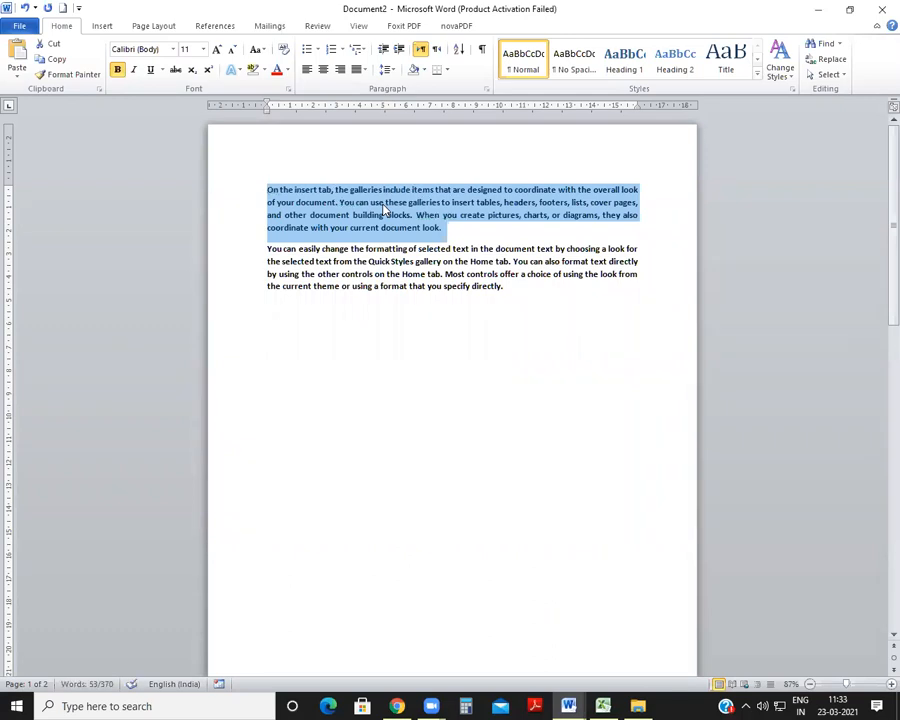
pyautogui.hotkey('shift', 'F3')
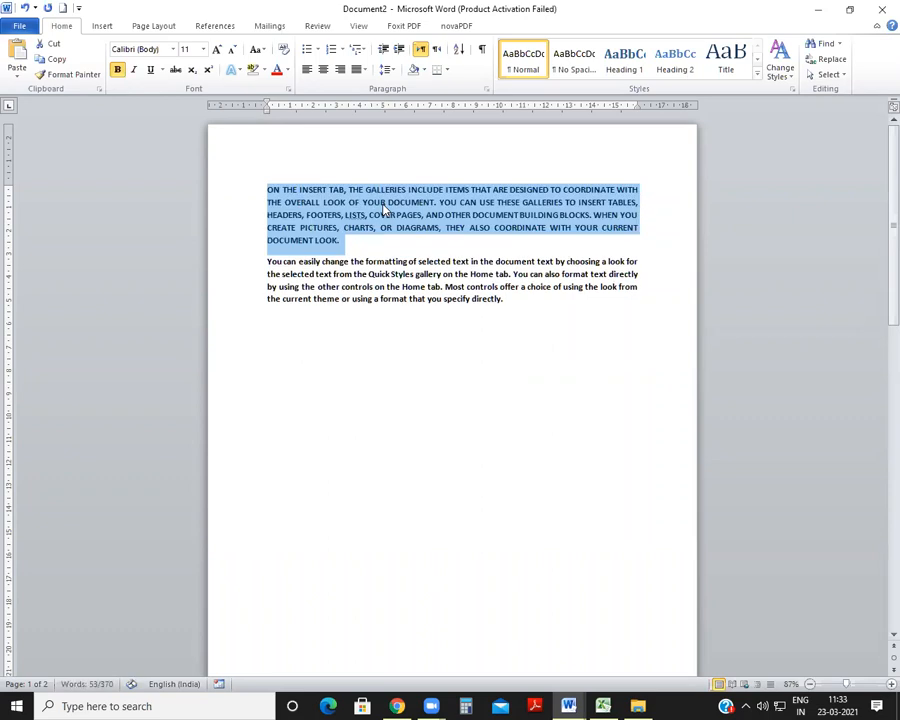
pyautogui.hotkey('shift', 'F3')
pyautogui.hotkey('shift', 'F3')
pyautogui.hotkey('shift', 'F3')
pyautogui.hotkey('shift', 'F3')
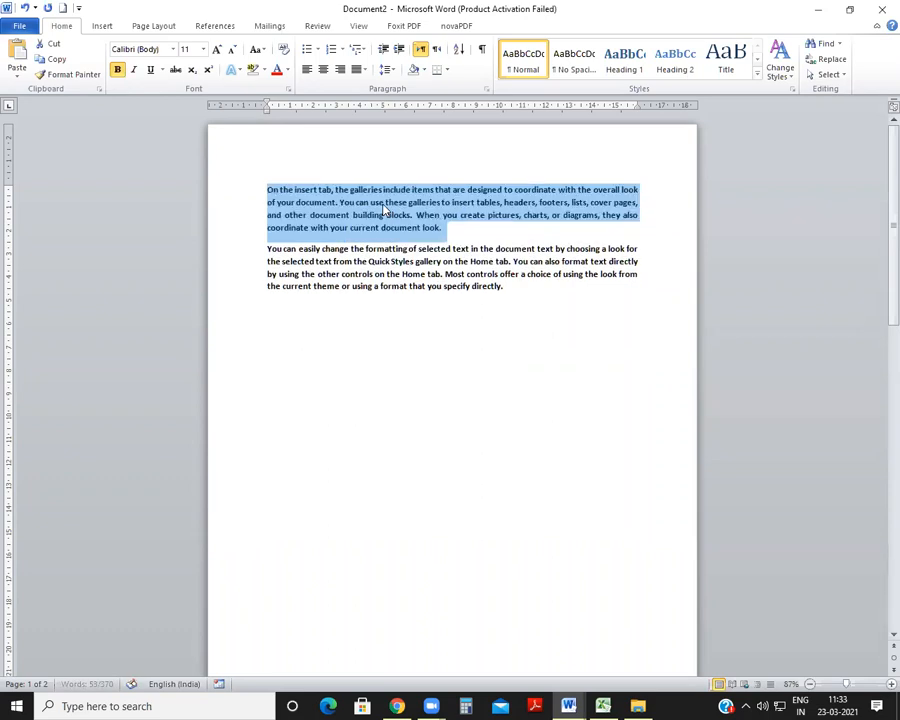
pyautogui.hotkey('shift', 'F3')
pyautogui.hotkey('shift', 'F3')
pyautogui.hotkey('shift', 'F3')
pyautogui.hotkey('shift', 'F3')
pyautogui.hotkey('shift', 'F3')
pyautogui.hotkey('shift', 'F3')
pyautogui.hotkey('shift', 'F3')
pyautogui.hotkey('shift', 'F3')
pyautogui.hotkey('shift', 'F3')
pyautogui.hotkey('shift', 'F3')
pyautogui.hotkey('shift', 'F3')
pyautogui.hotkey('shift', 'F3')
pyautogui.hotkey('shift', 'F3')
pyautogui.hotkey('shift', 'F3')
pyautogui.hotkey('shift', 'F3')
pyautogui.hotkey('shift', 'F3')
pyautogui.hotkey('shift', 'F3')
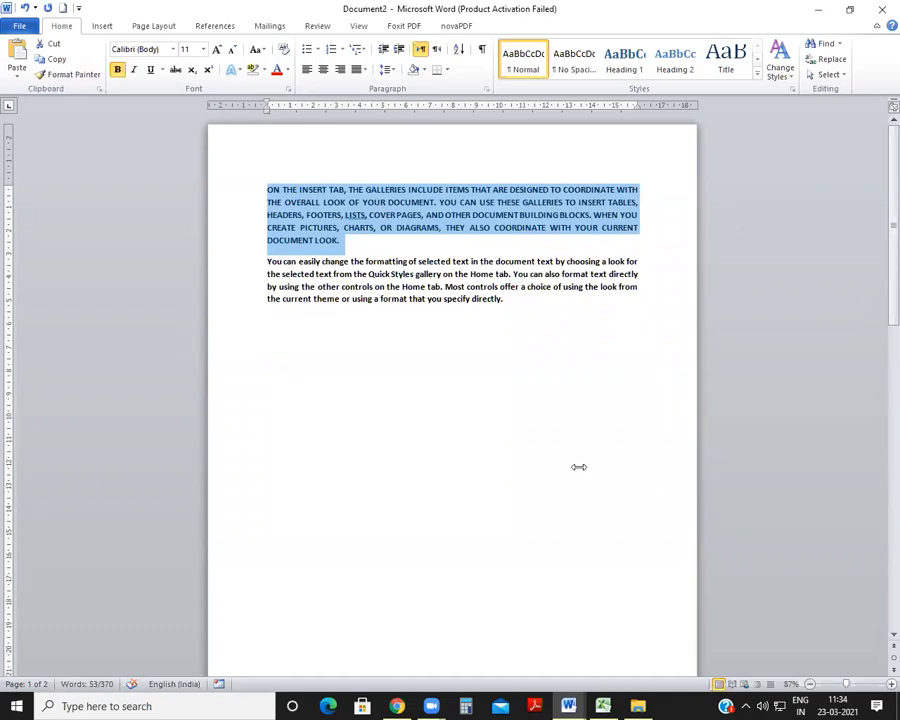
# Step: Switch to SHORTCUT KEY.docx and color the CHANGE CASE row red
pyautogui.click(526, 240)
pyautogui.click(504, 322)
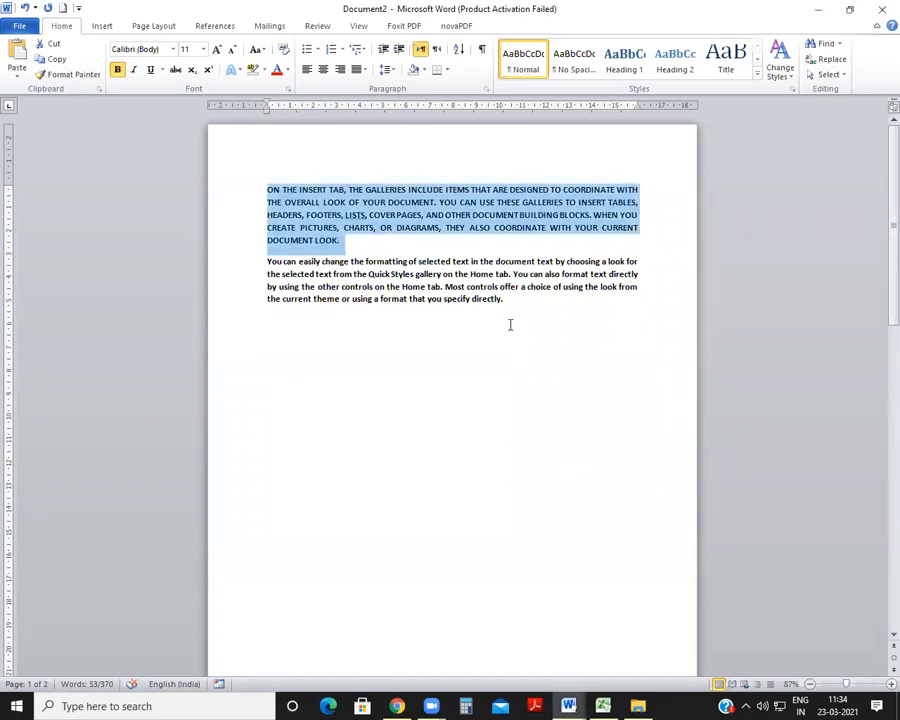
pyautogui.click(568, 706)
pyautogui.click(580, 638)
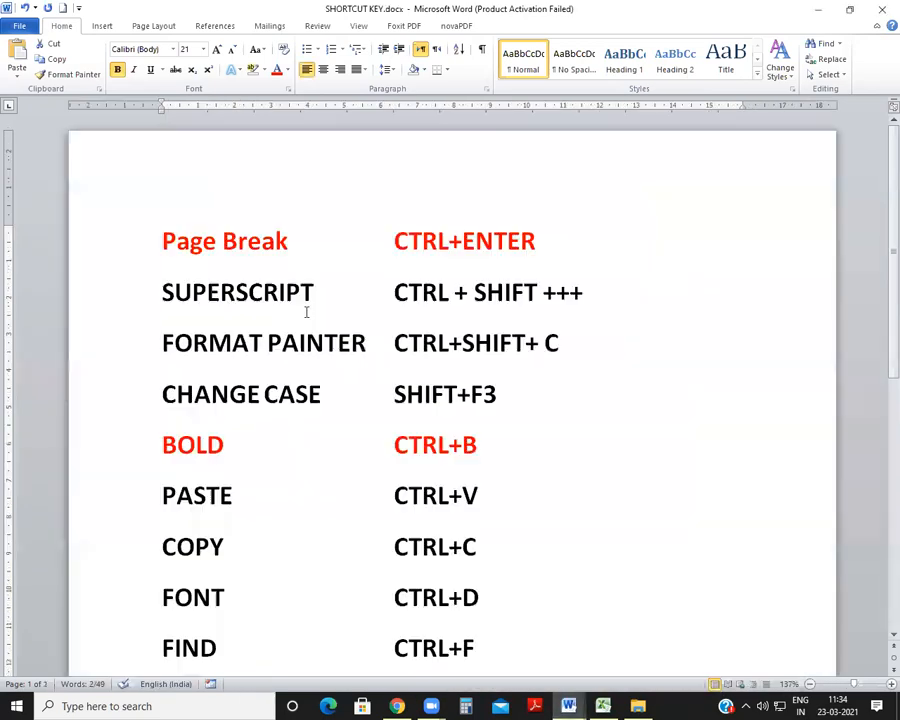
pyautogui.tripleClick(188, 394)
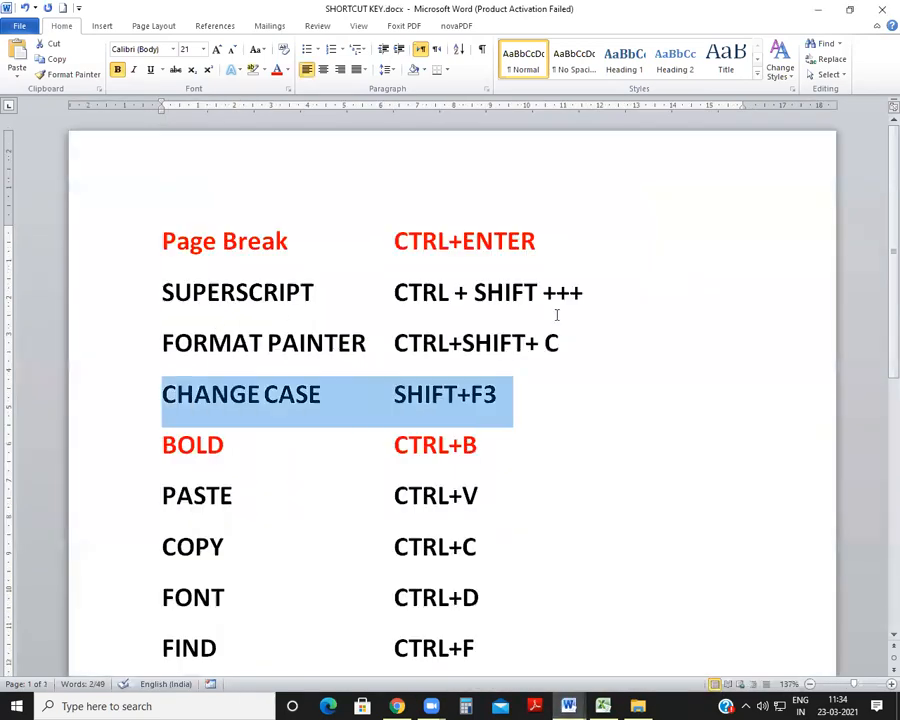
pyautogui.click(275, 72)
pyautogui.scroll(-3, 406, 305)
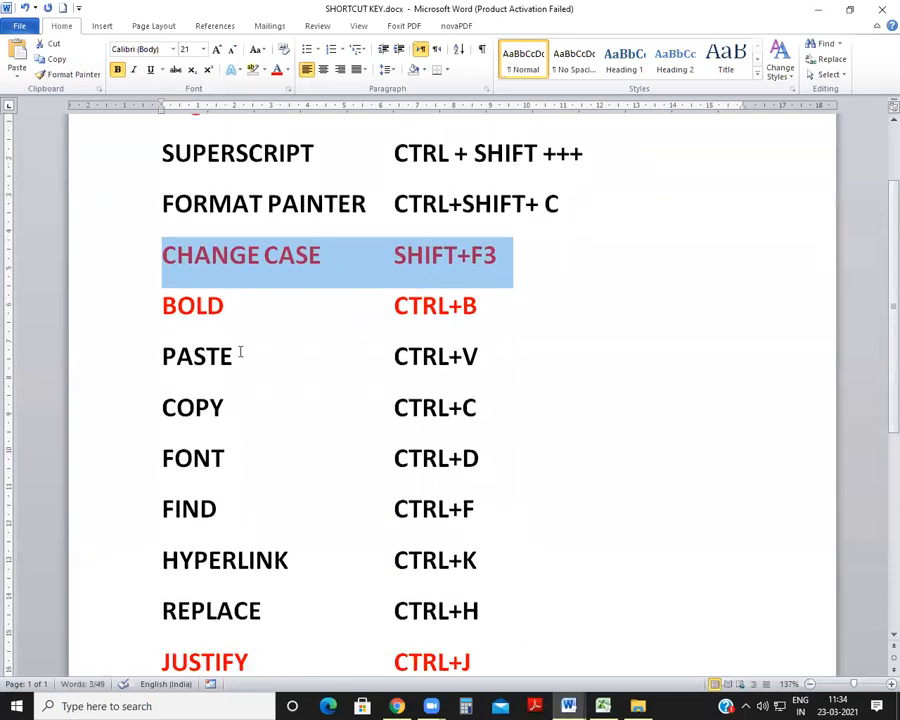
pyautogui.scroll(-1, 202, 353)
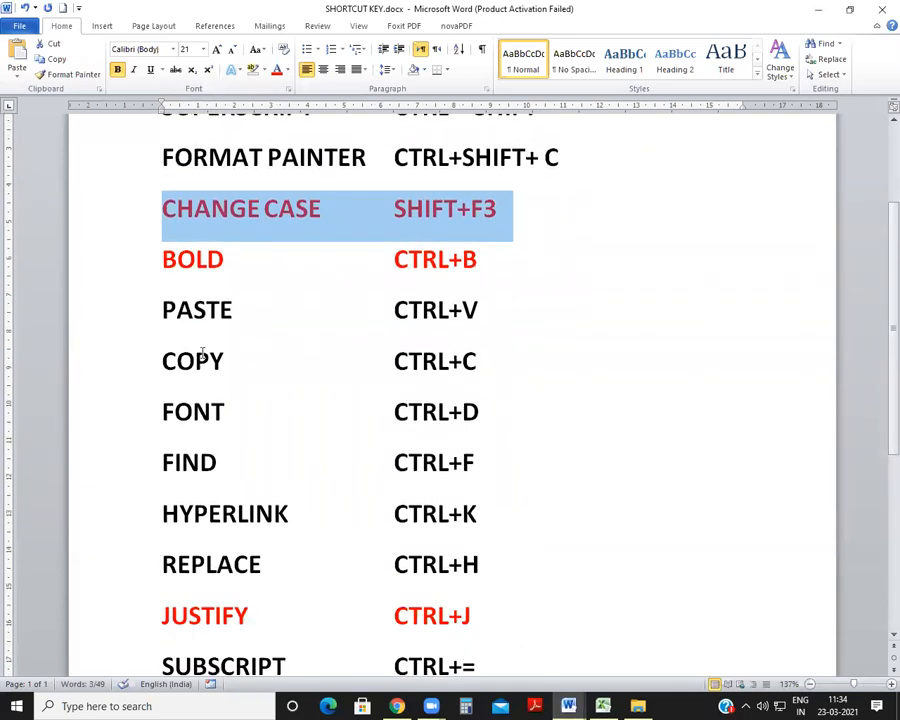
pyautogui.click(398, 207)
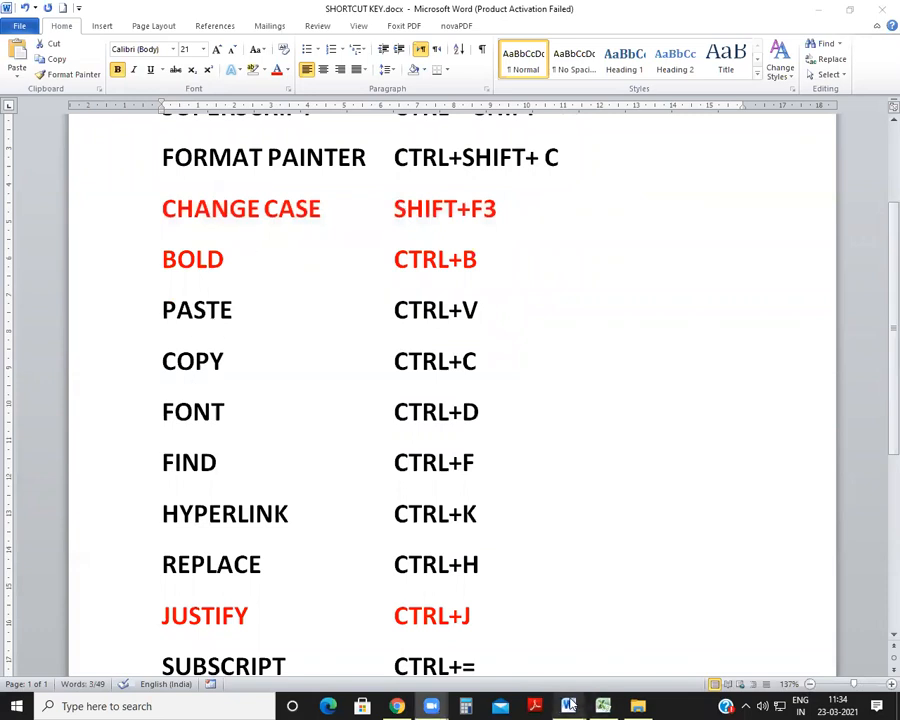
# Step: Return to Document2 and copy the first two lines of the uppercase paragraph to a new line below the second paragraph
pyautogui.click(568, 705)
pyautogui.click(361, 249)
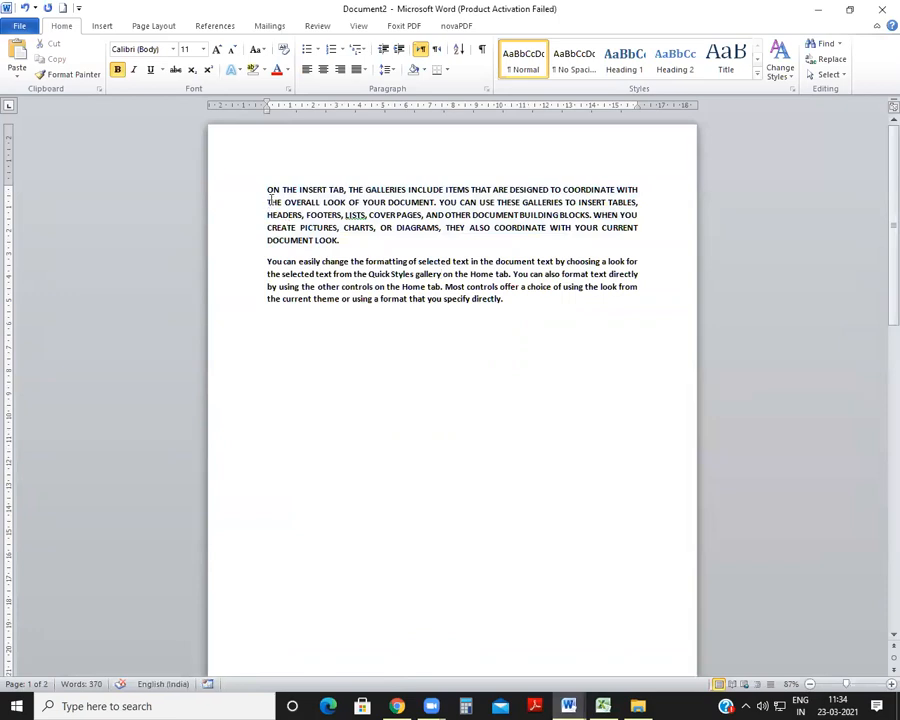
pyautogui.moveTo(267, 190); pyautogui.dragTo(658, 208)
pyautogui.hotkey('ctrl', 'c')
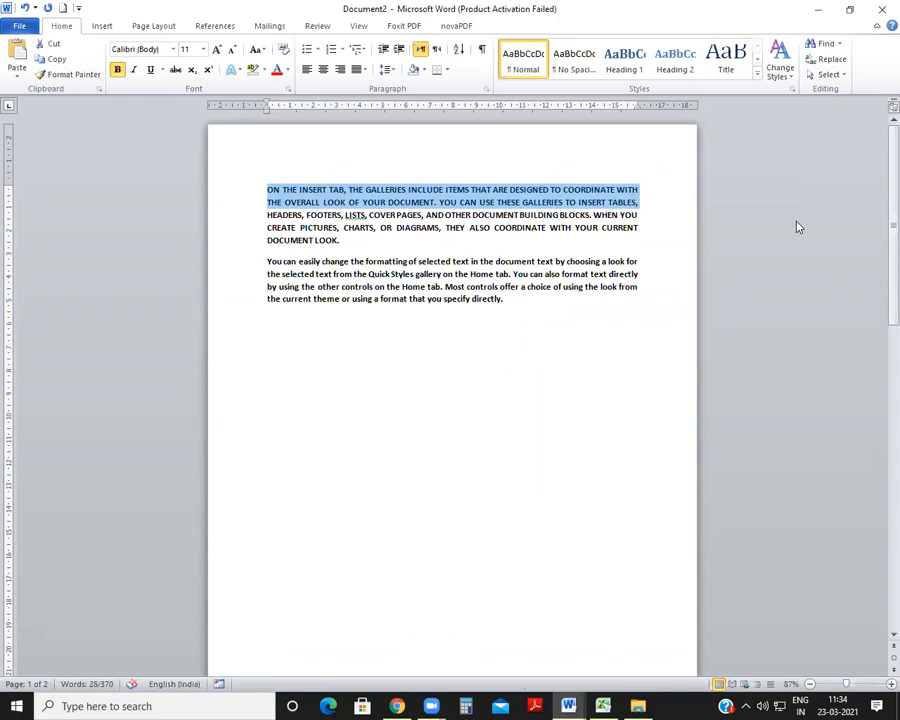
pyautogui.click(277, 343)
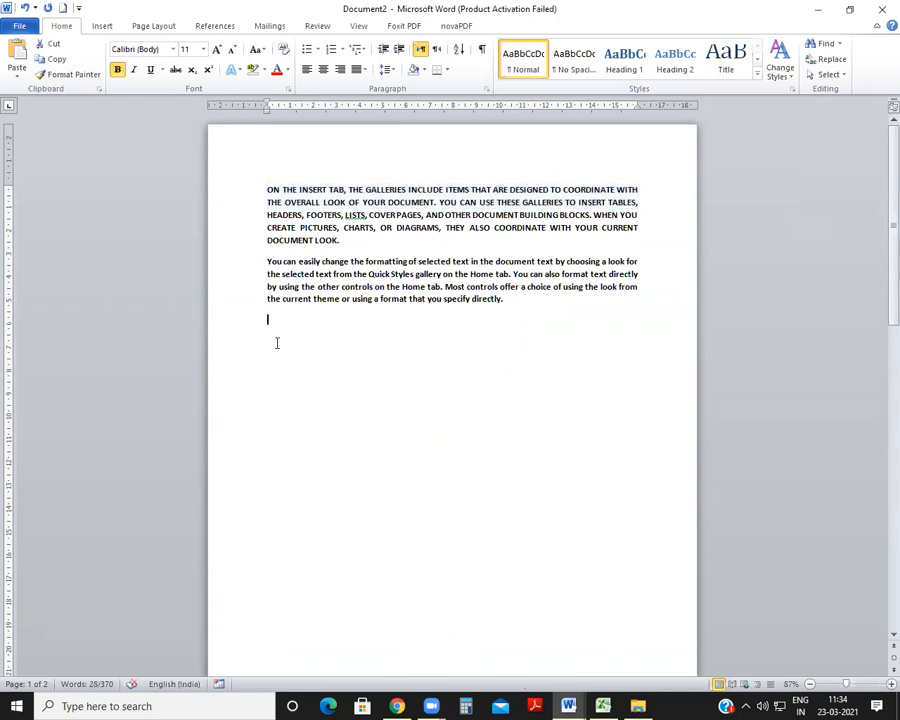
pyautogui.press('Return')
pyautogui.press('Return')
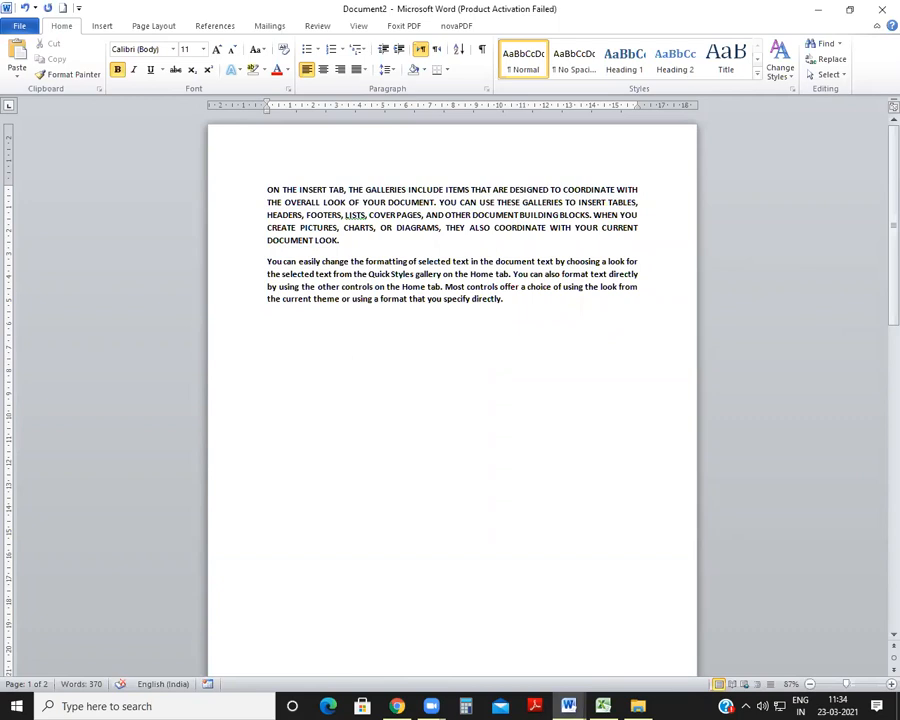
pyautogui.hotkey('ctrl', 'v')
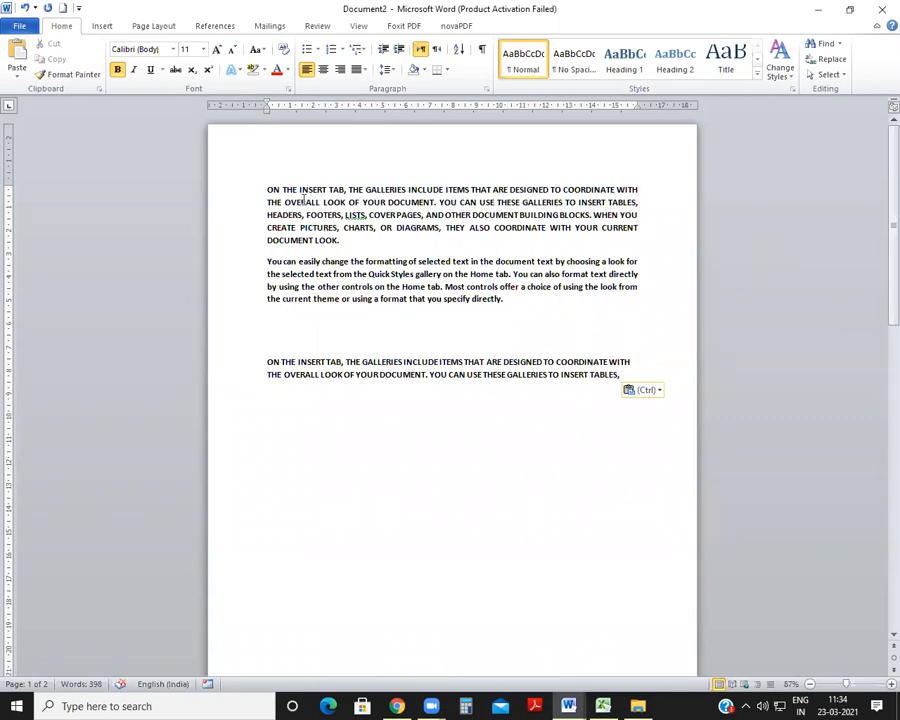
# Step: Paste two more copies of the copied lines below the first copy, each separated by a blank line
pyautogui.click(269, 374)
pyautogui.click(622, 373)
pyautogui.press('Return')
pyautogui.press('Return')
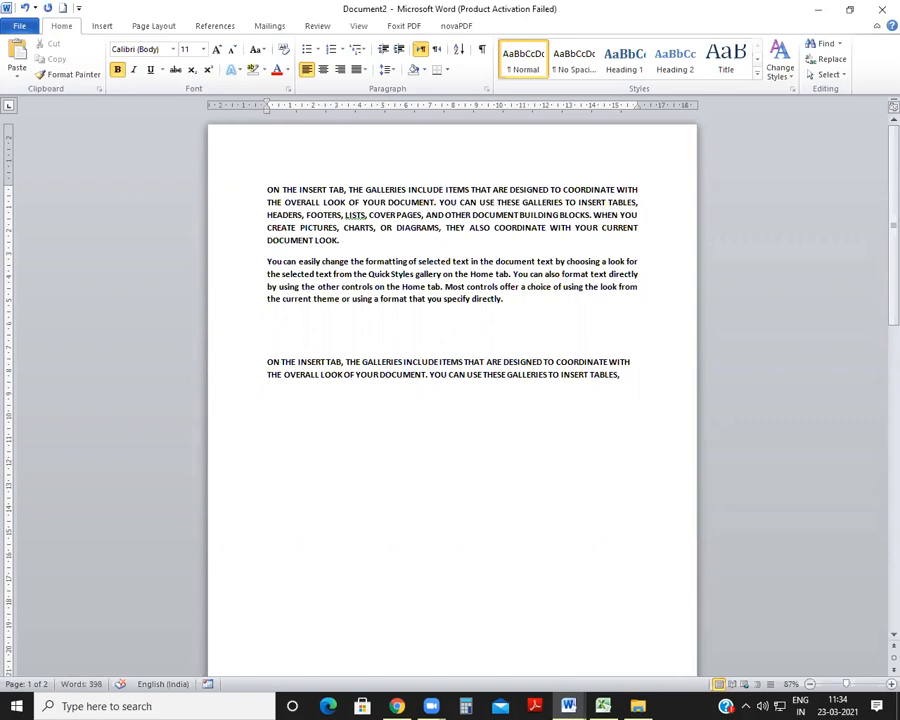
pyautogui.hotkey('ctrl', 'v')
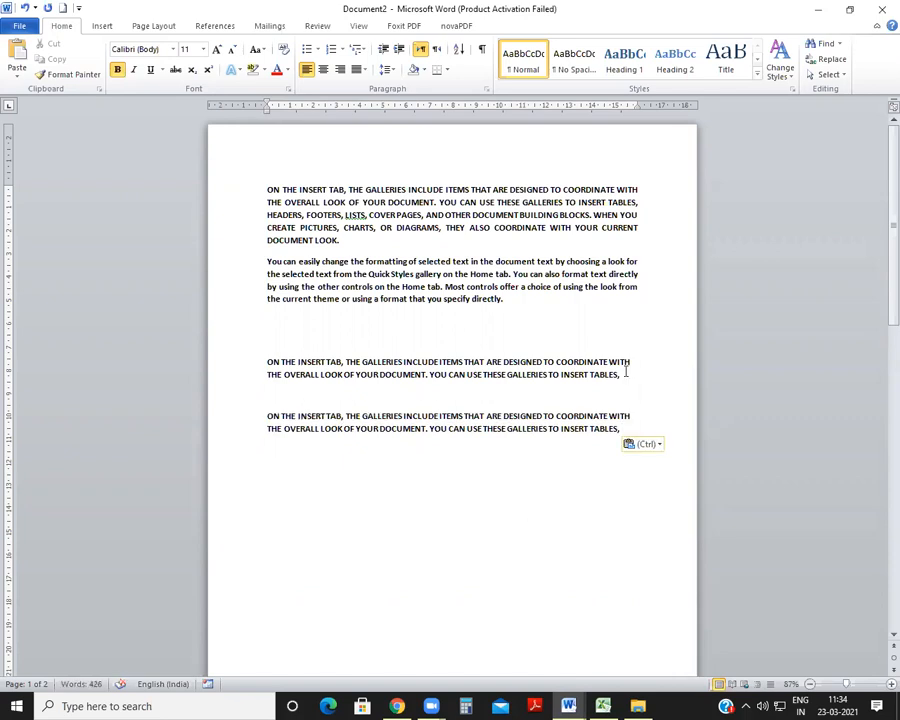
pyautogui.press('Return')
pyautogui.press('Return')
pyautogui.hotkey('ctrl', 'v')
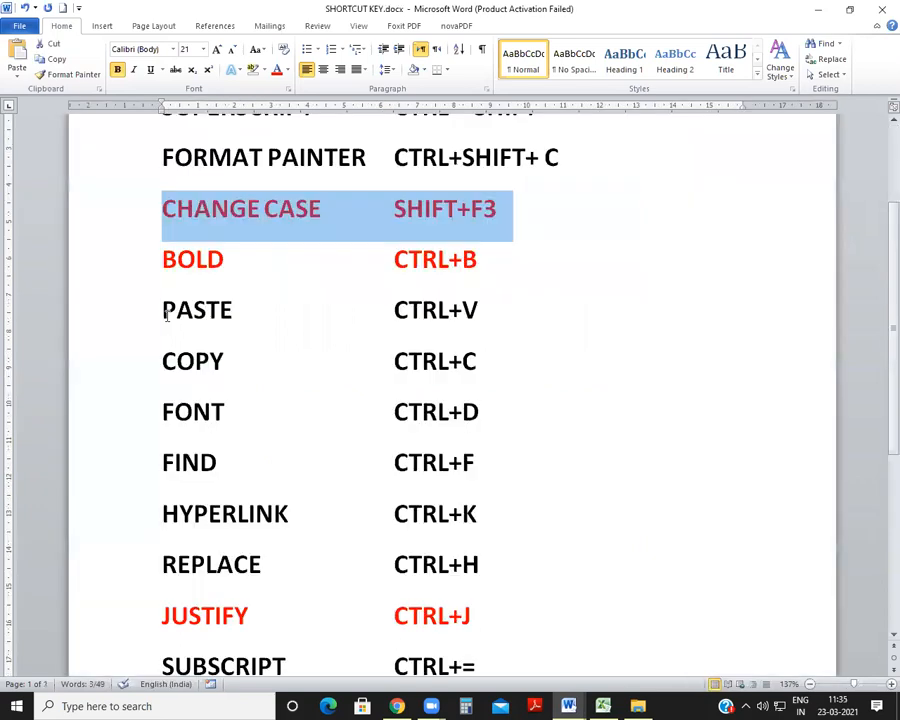
# Step: Color the PASTE and COPY rows red in SHORTCUT KEY.docx
pyautogui.moveTo(163, 310); pyautogui.dragTo(468, 356)
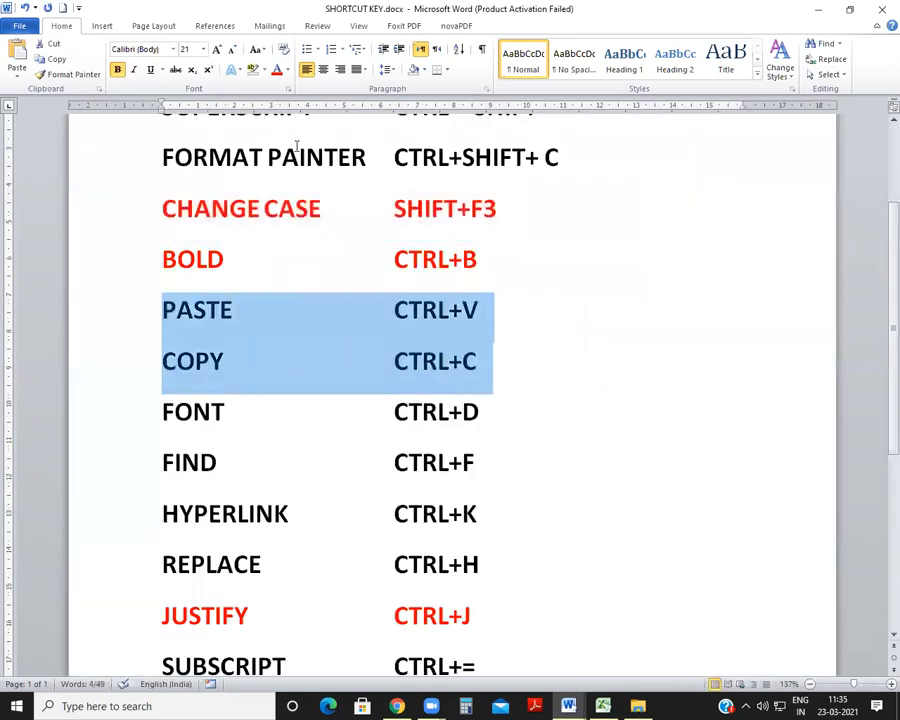
pyautogui.click(277, 69)
pyautogui.click(548, 262)
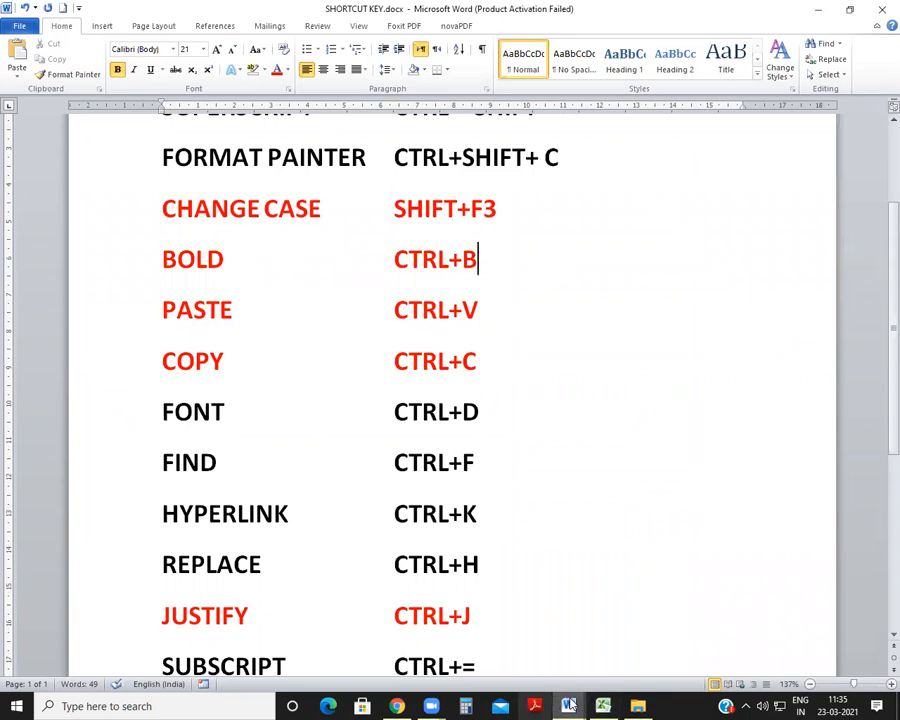
# Step: Select the first pasted copy in Document2, then check the FONT entry in SHORTCUT KEY.docx
pyautogui.moveTo(568, 706)
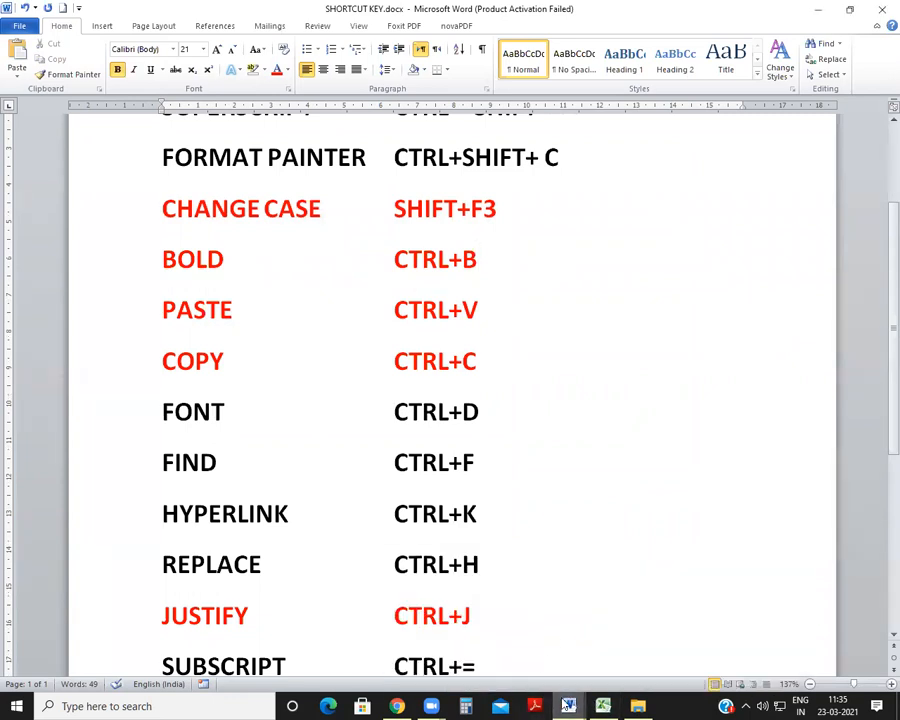
pyautogui.click(720, 625)
pyautogui.moveTo(267, 361); pyautogui.dragTo(620, 378)
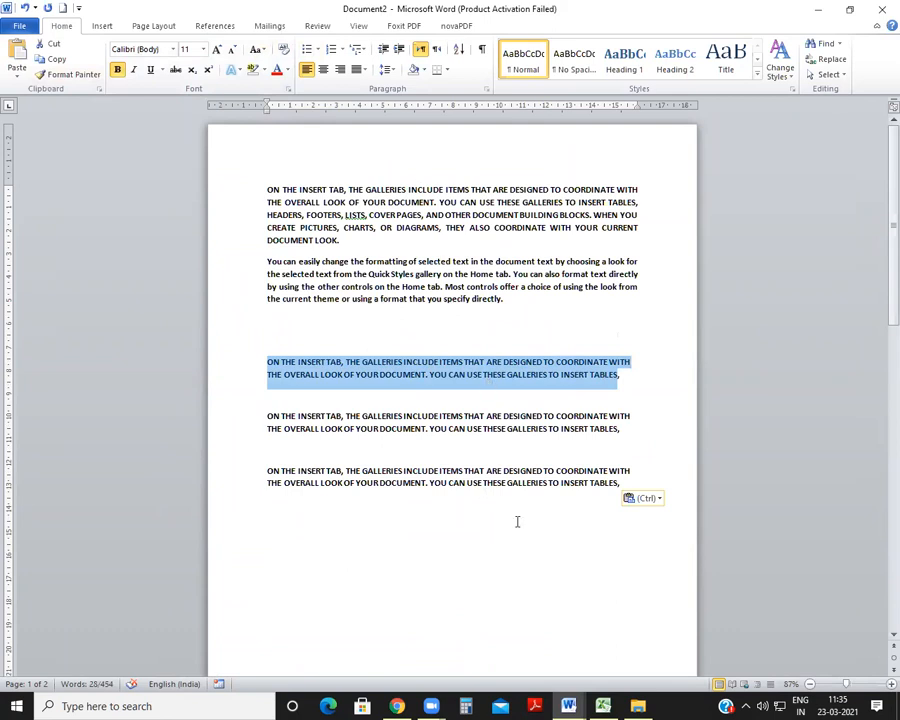
pyautogui.click(568, 706)
pyautogui.click(546, 650)
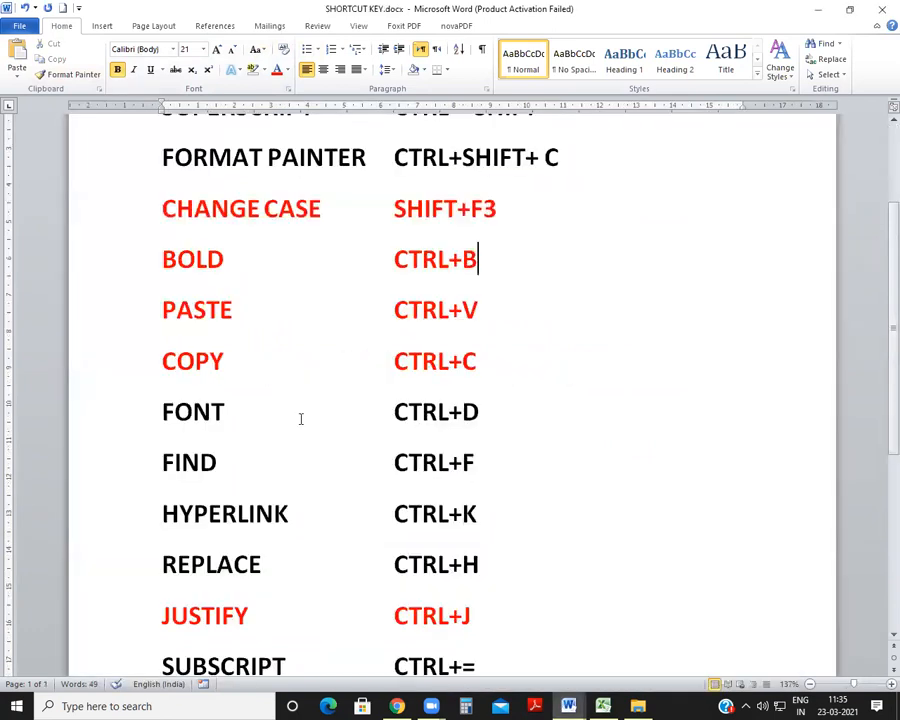
pyautogui.moveTo(162, 412); pyautogui.dragTo(497, 417)
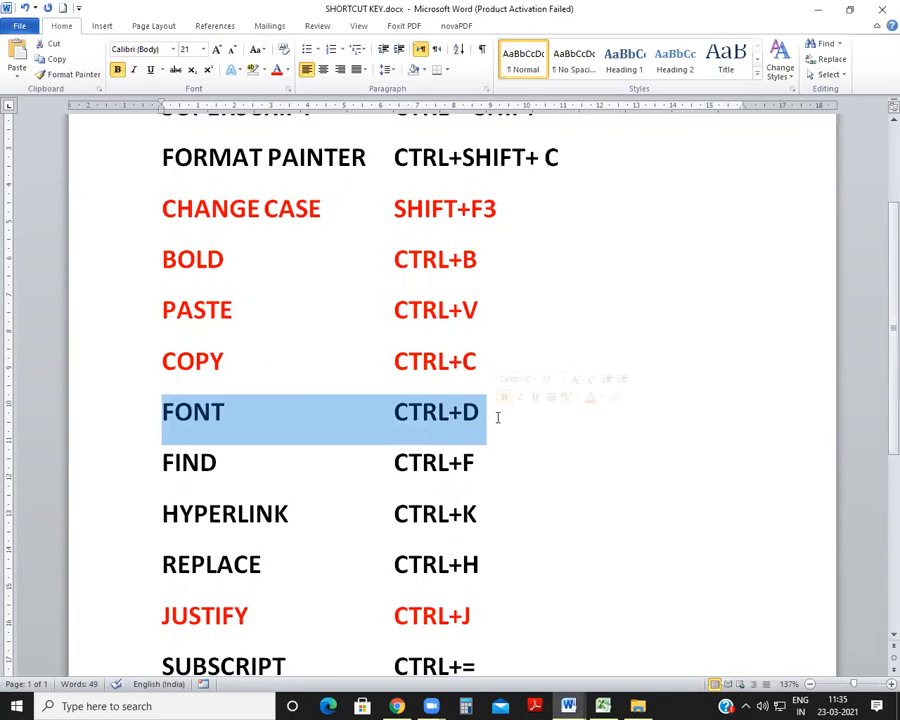
pyautogui.scroll(3, 419, 439)
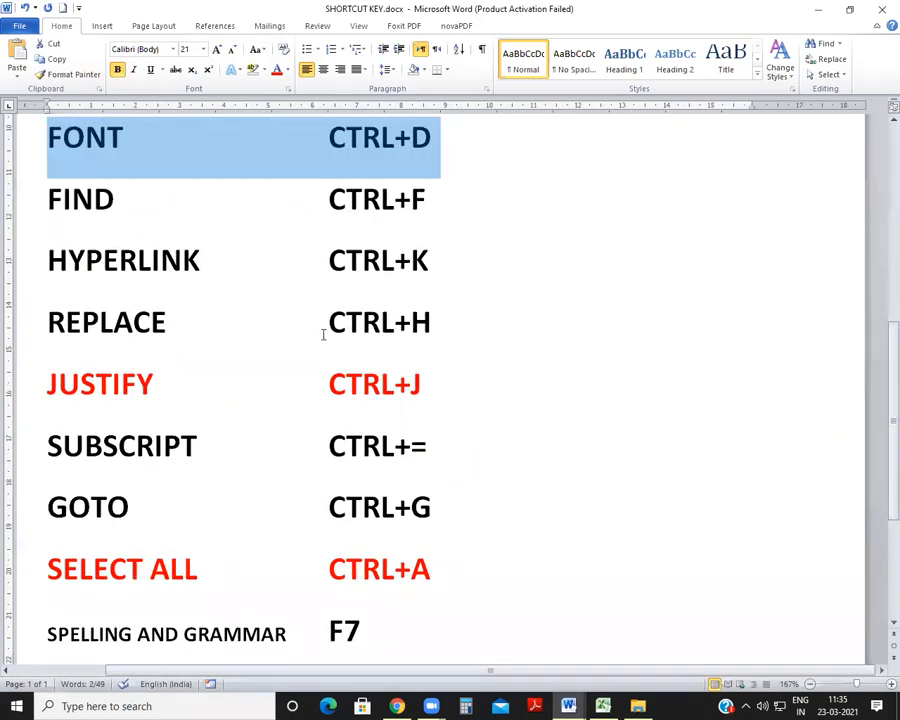
pyautogui.scroll(1, 339, 483)
pyautogui.click(96, 368)
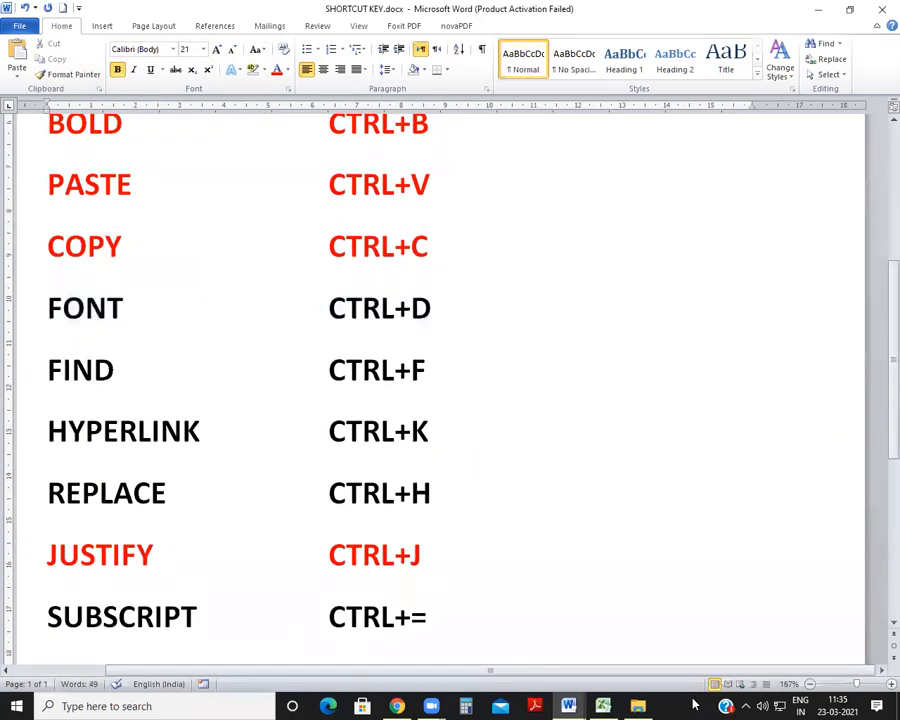
pyautogui.hscroll(-2, 573, 660)
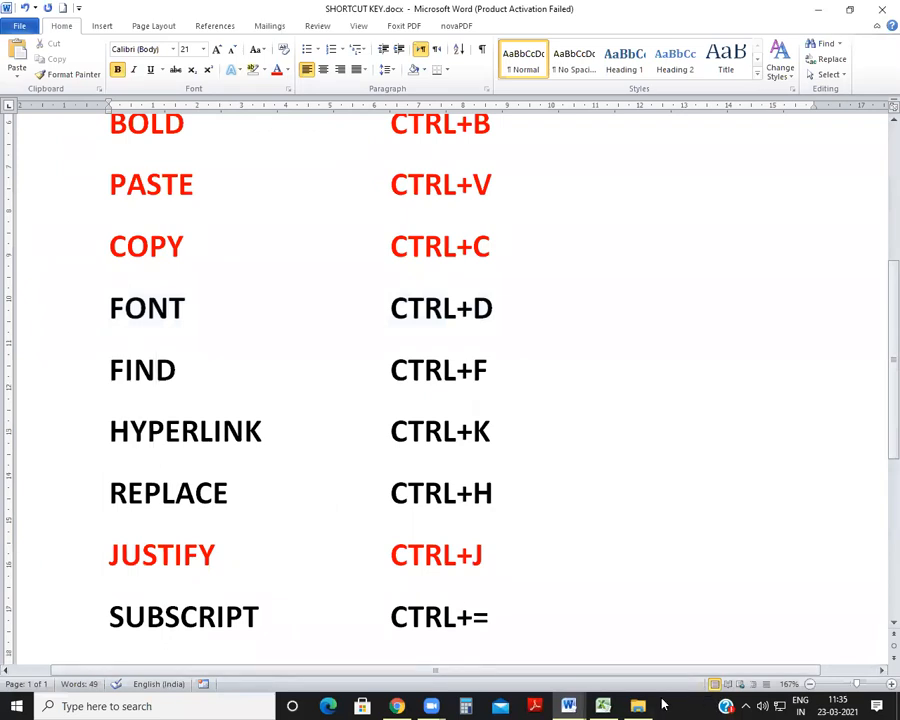
# Step: Return to Document2 and set the first pasted copy to font size 16 through the Font dialog
pyautogui.moveTo(568, 706)
pyautogui.click(720, 630)
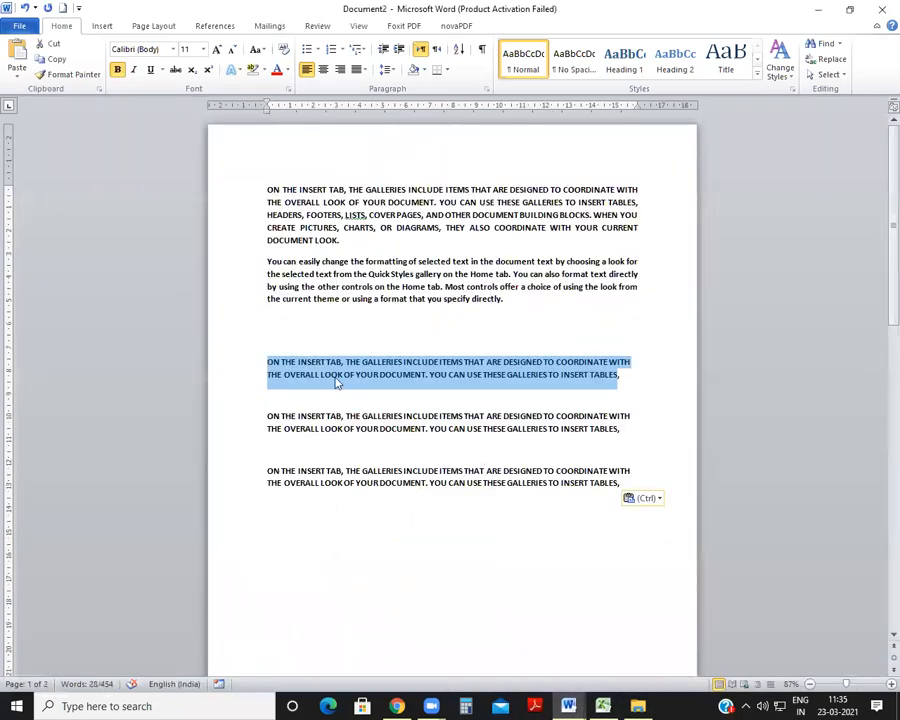
pyautogui.click(336, 376)
pyautogui.moveTo(268, 360); pyautogui.dragTo(630, 381)
pyautogui.hotkey('ctrl', 'd')
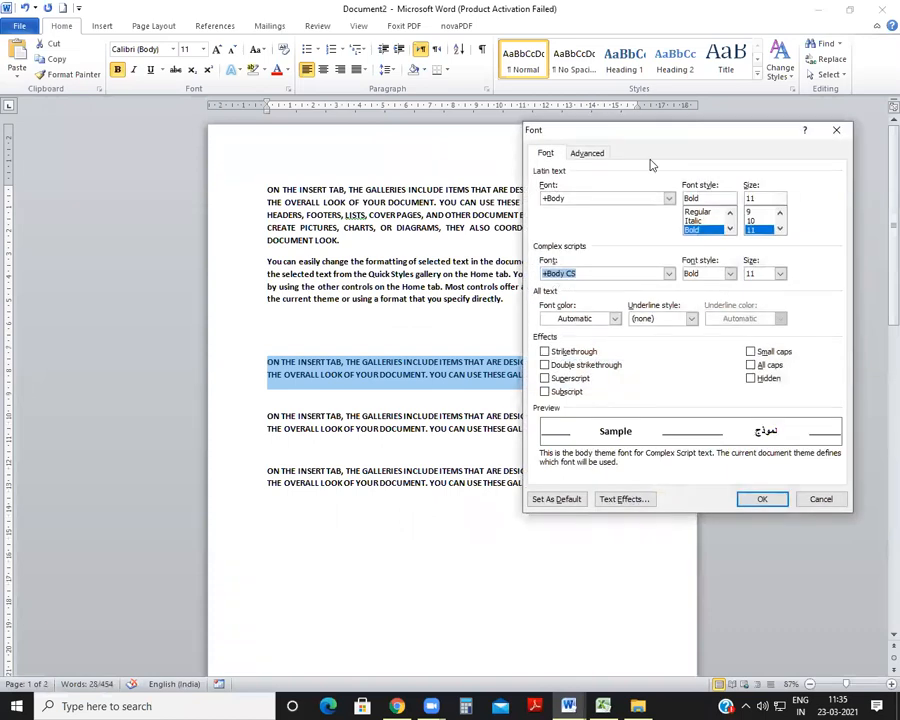
pyautogui.moveTo(646, 130); pyautogui.dragTo(538, 126)
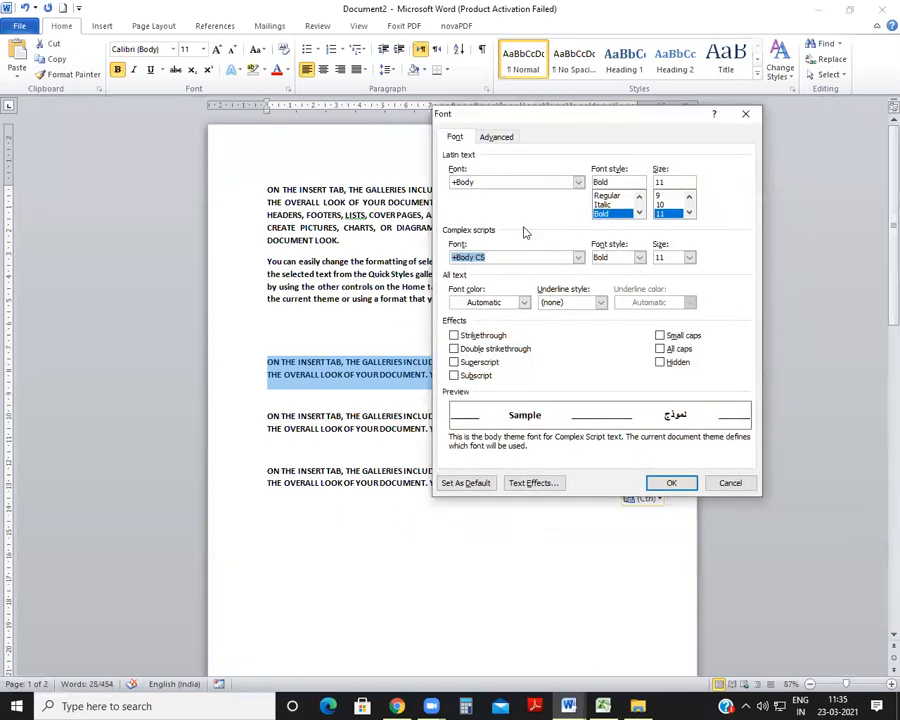
pyautogui.click(689, 213)
pyautogui.click(689, 213)
pyautogui.click(664, 213)
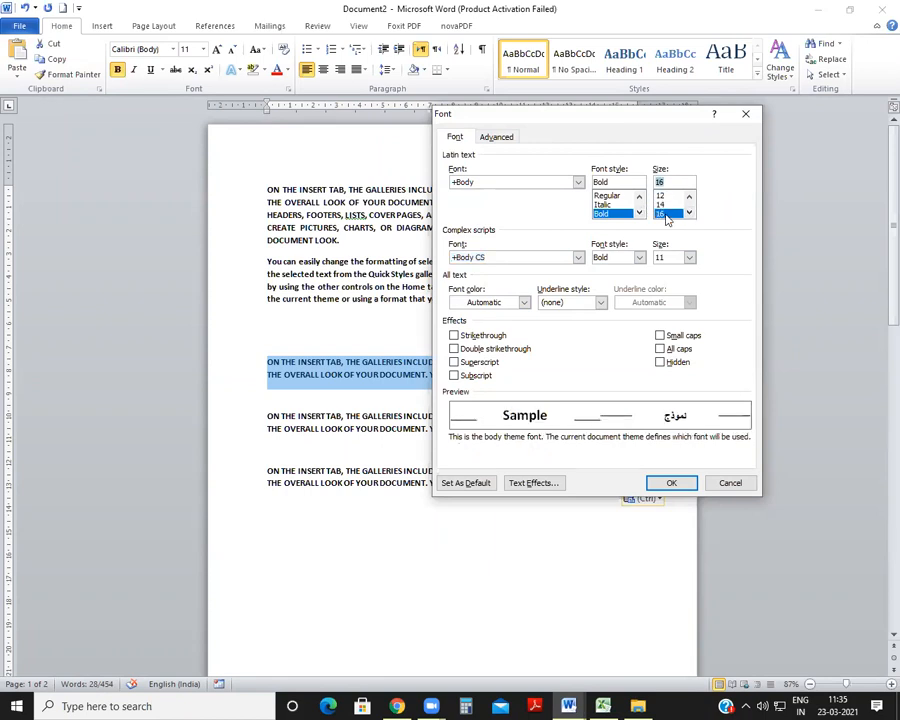
pyautogui.click(658, 484)
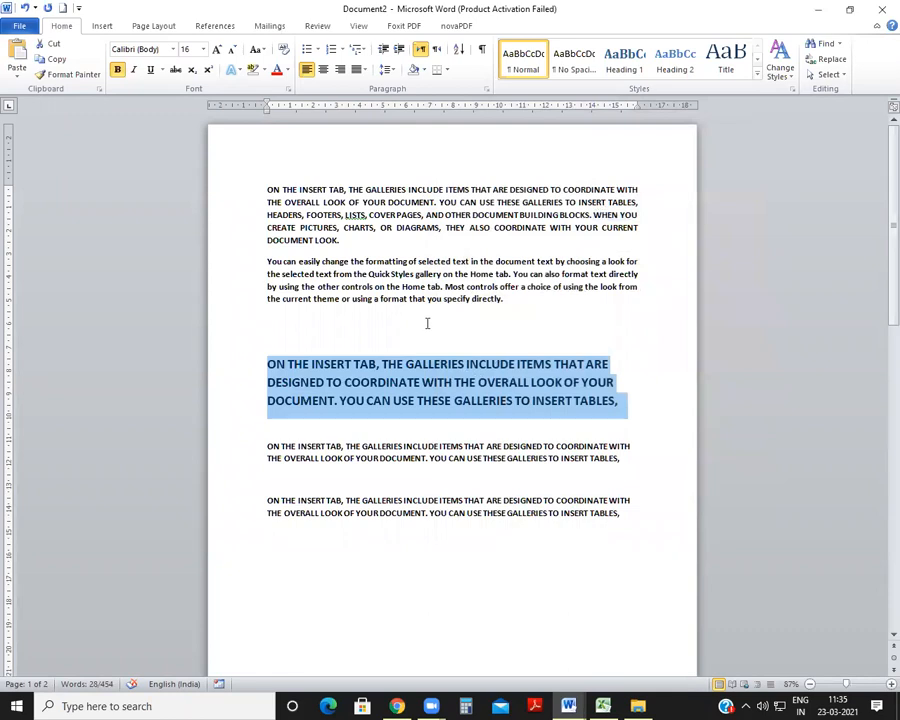
# Step: Give the enlarged copy a red font color and a dashed purple underline through the Font dialog
pyautogui.hotkey('ctrl', 'd')
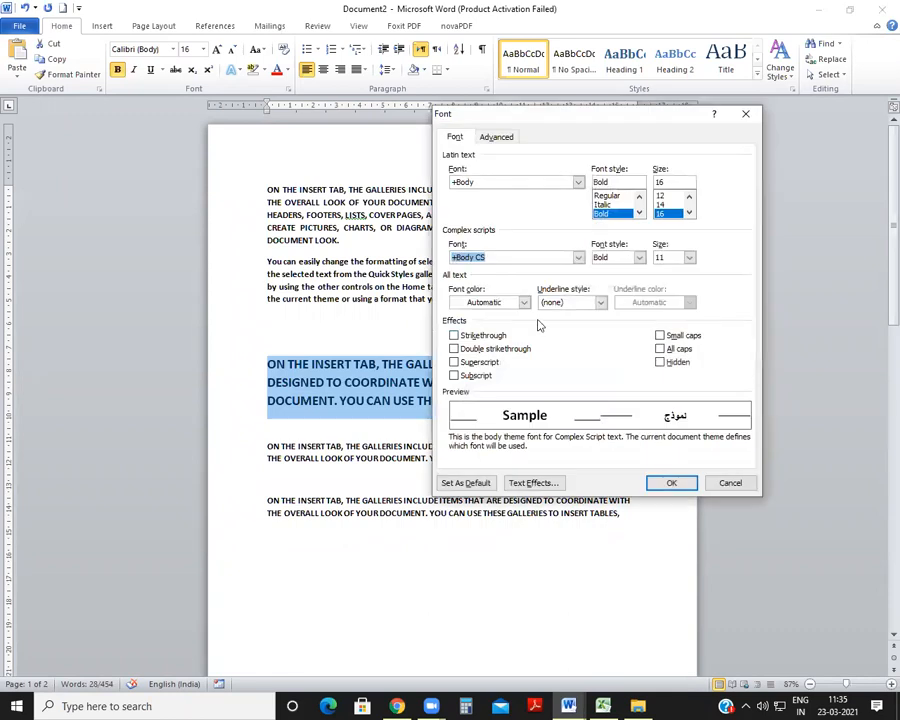
pyautogui.click(524, 302)
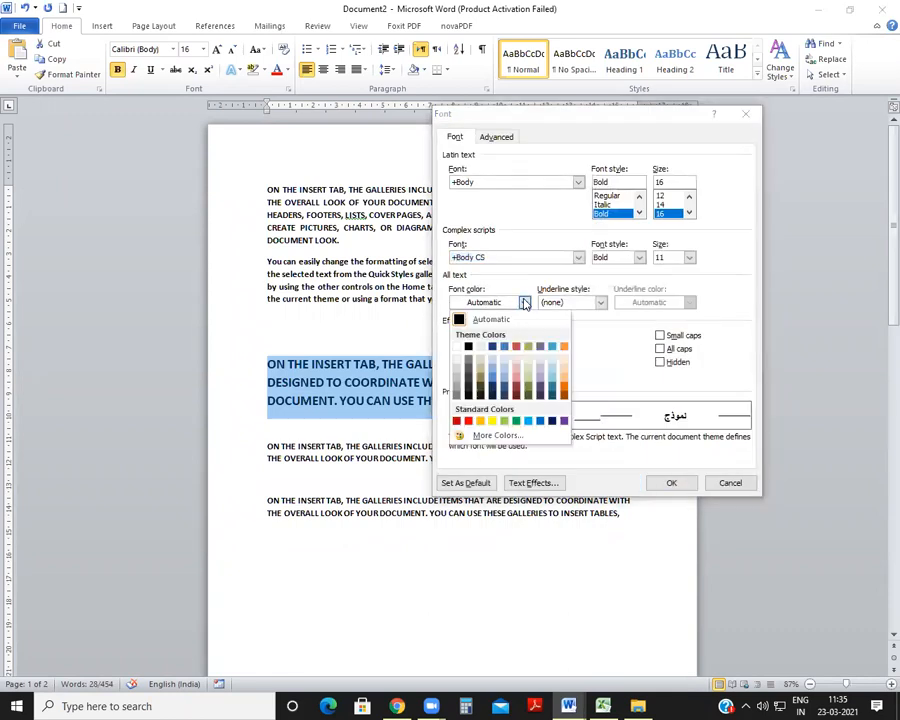
pyautogui.click(468, 421)
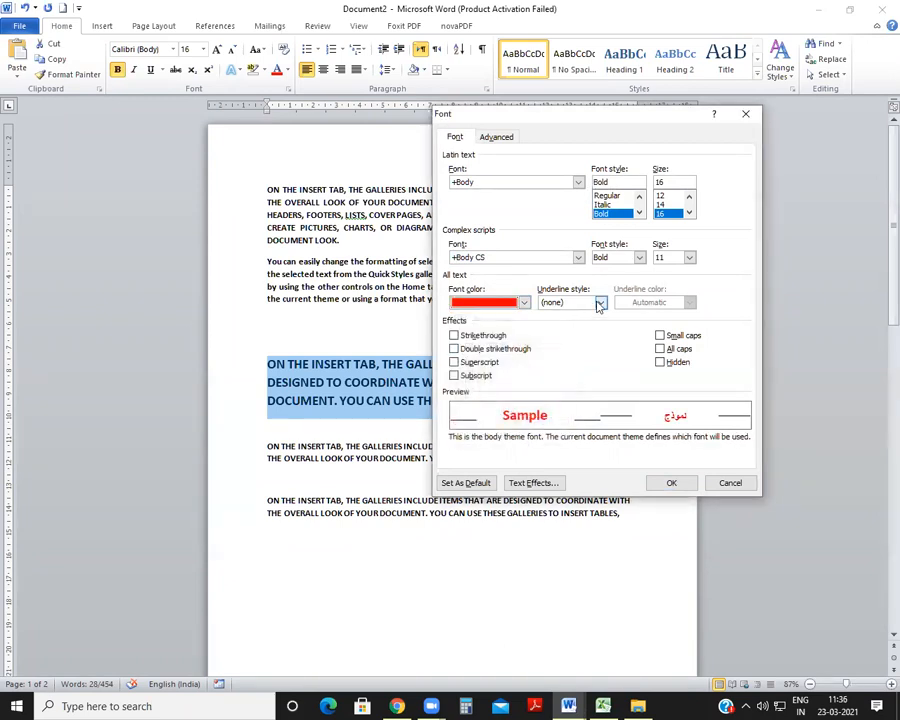
pyautogui.click(600, 302)
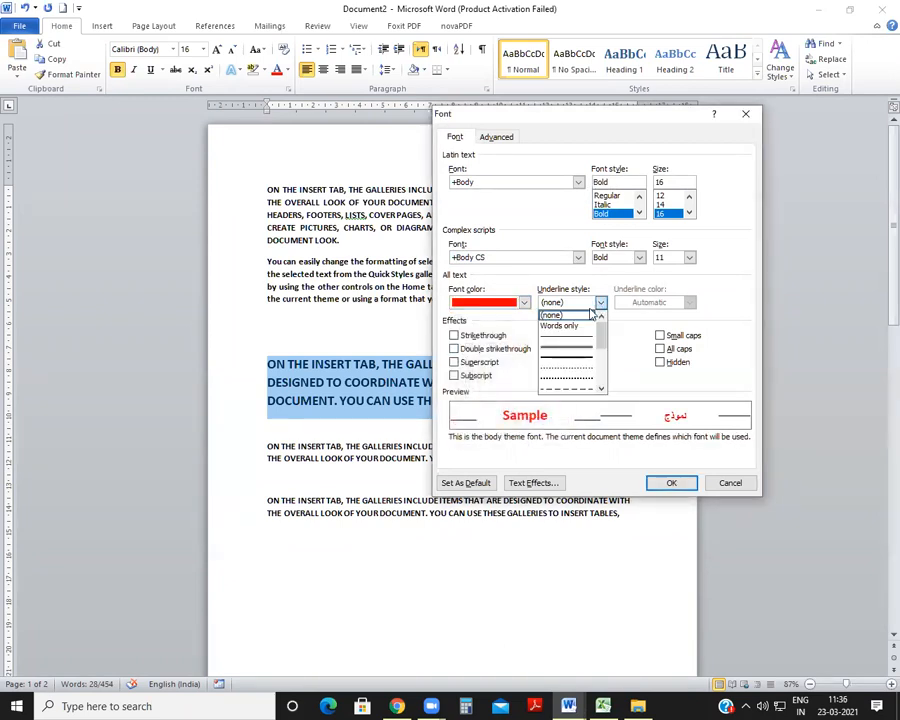
pyautogui.click(572, 381)
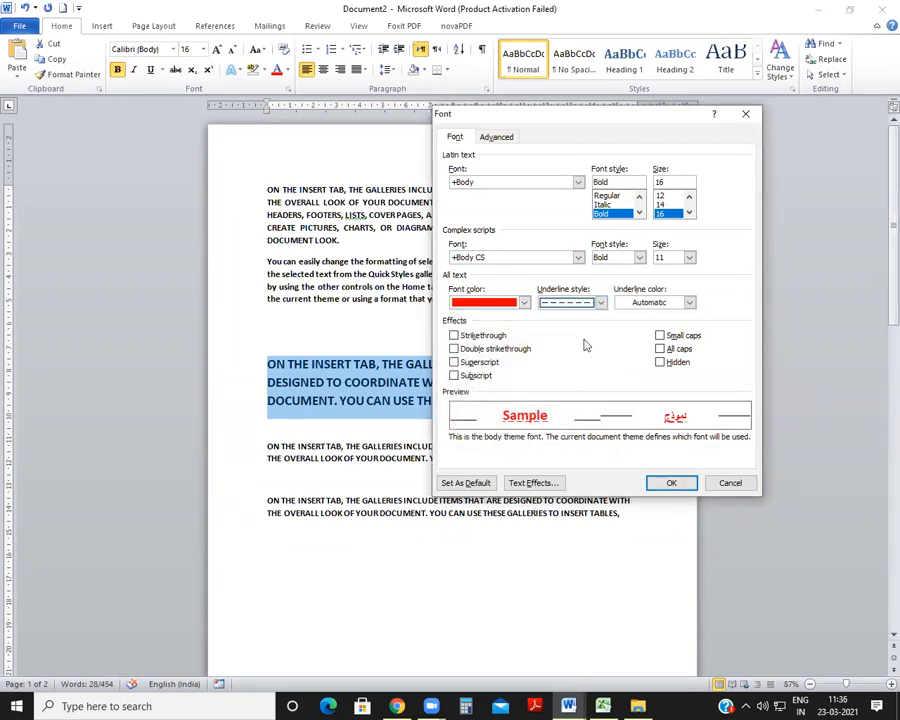
pyautogui.click(690, 303)
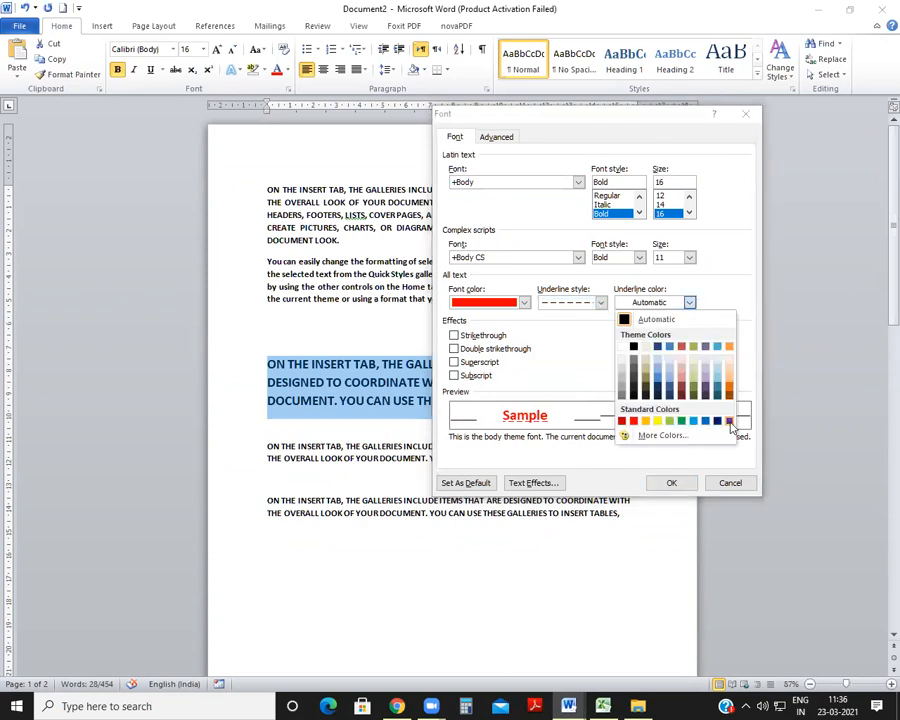
pyautogui.click(728, 421)
pyautogui.click(671, 484)
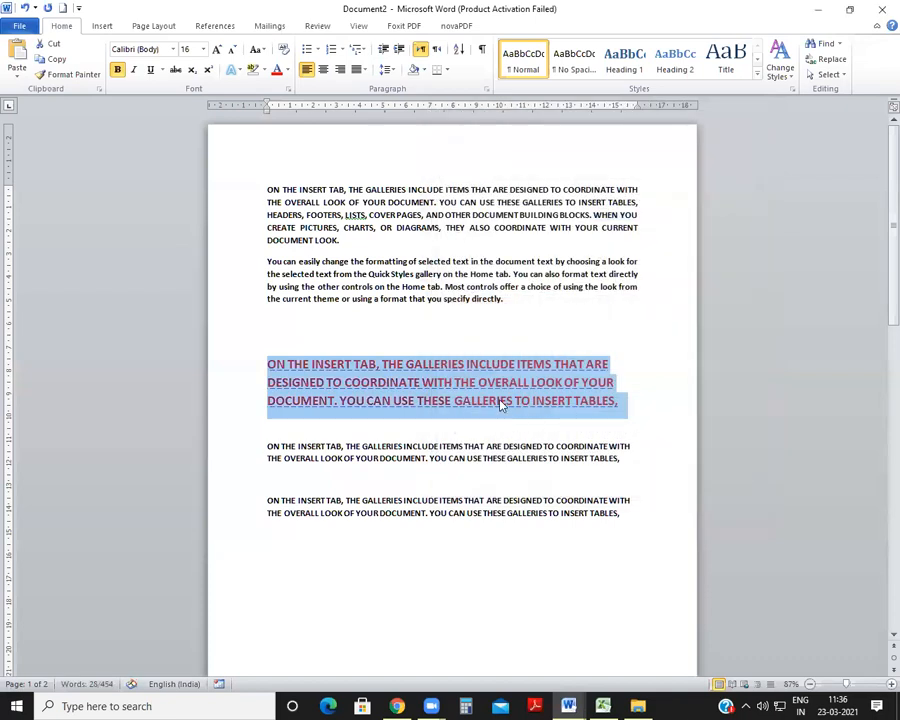
pyautogui.click(511, 415)
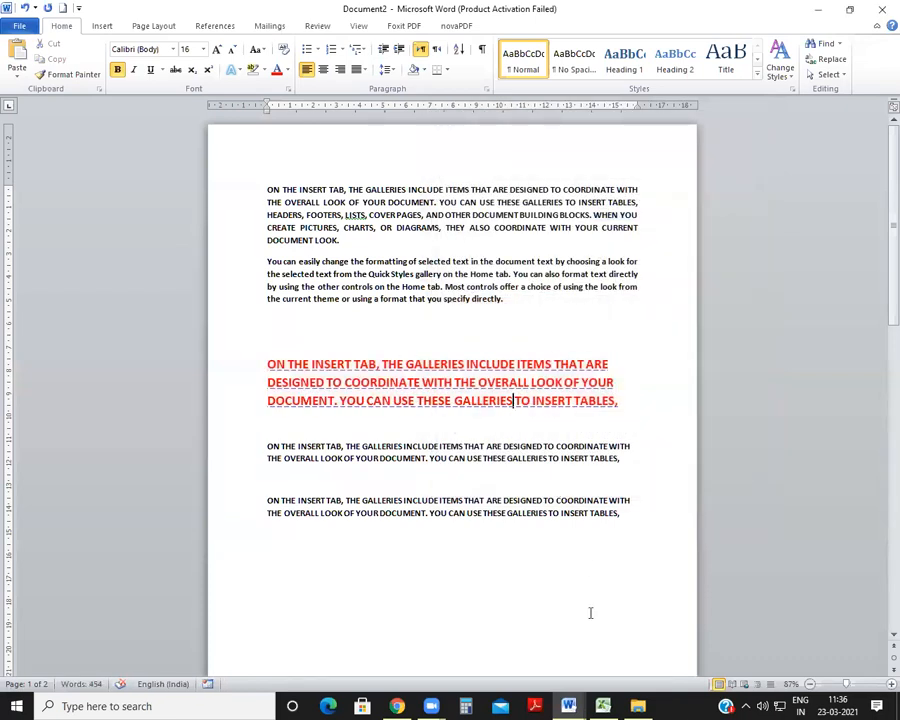
# Step: Switch to SHORTCUT KEY.docx and color the FONT row, with its CTRL+D shortcut, red
pyautogui.moveTo(568, 706)
pyautogui.click(572, 648)
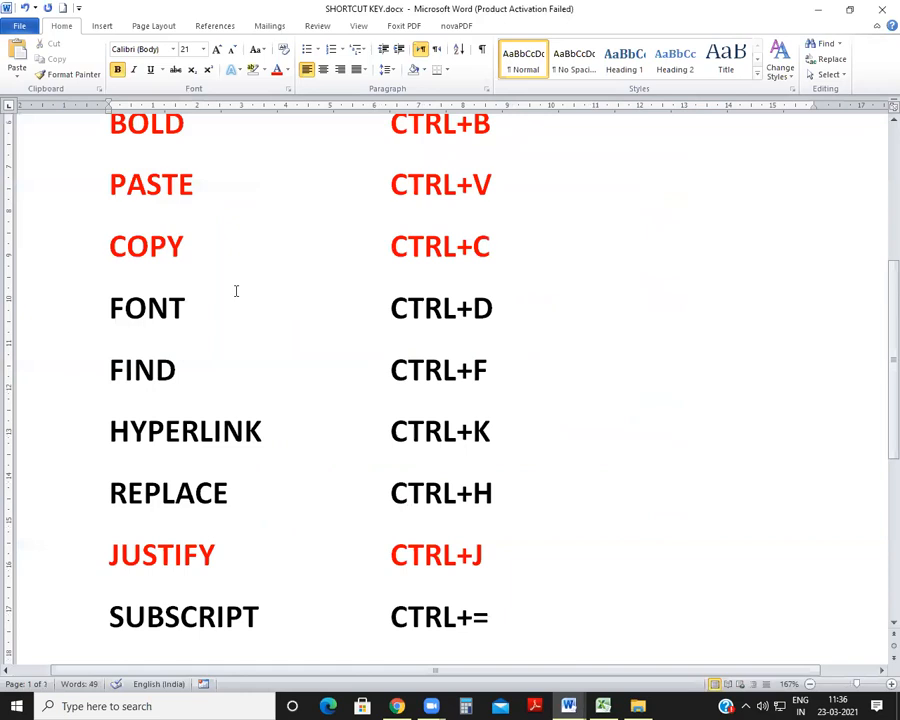
pyautogui.moveTo(108, 308); pyautogui.dragTo(515, 310)
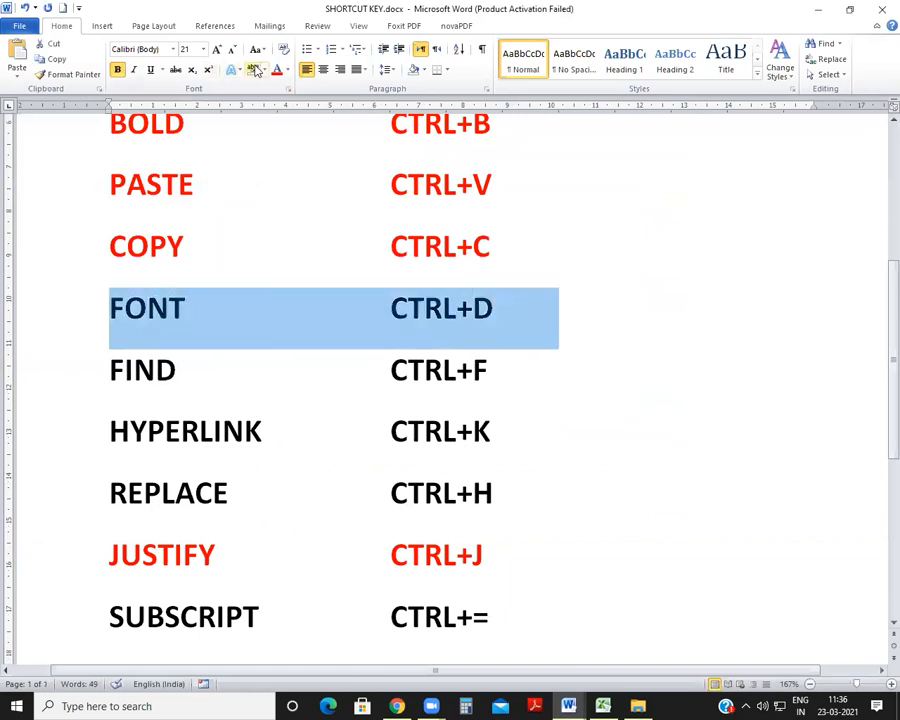
pyautogui.click(278, 71)
pyautogui.click(321, 479)
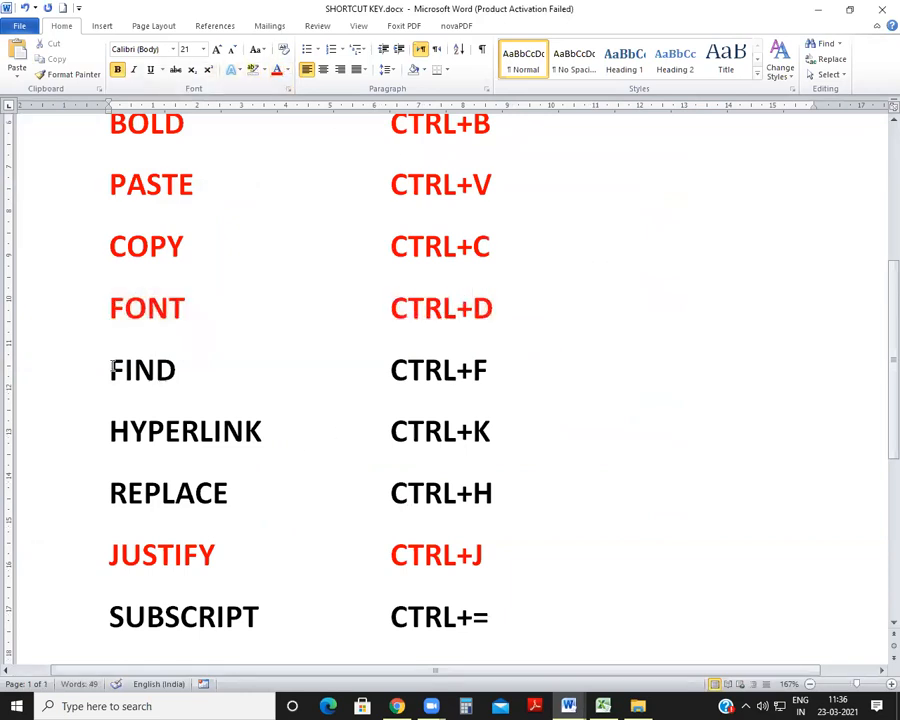
# Step: Check the FIND and REPLACE entries in the shortcut list, then return to Document2 and look over its text
pyautogui.moveTo(112, 368); pyautogui.dragTo(520, 372)
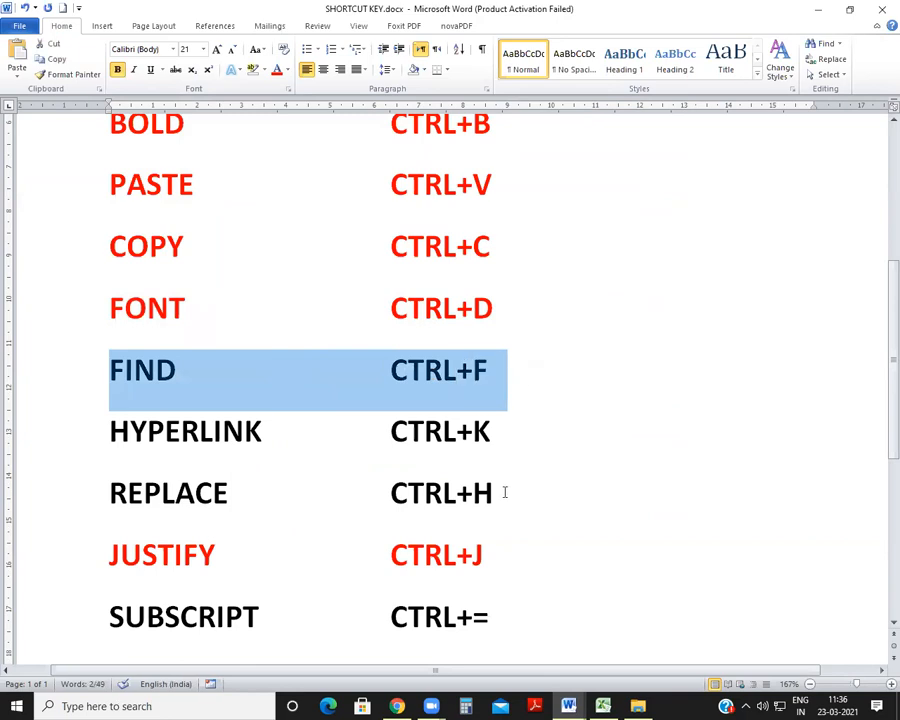
pyautogui.click(167, 506)
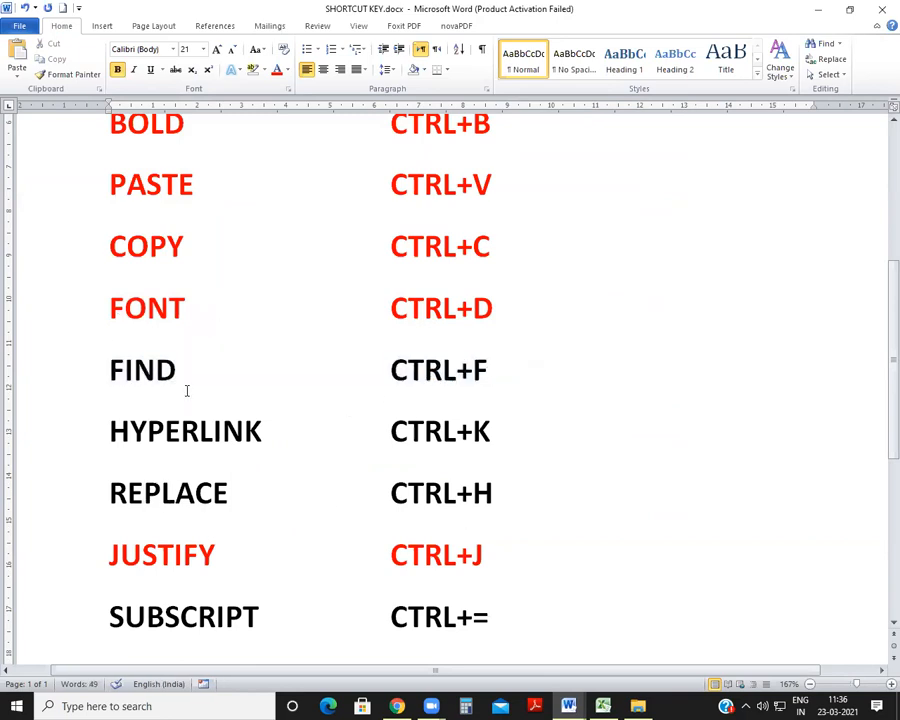
pyautogui.moveTo(569, 703)
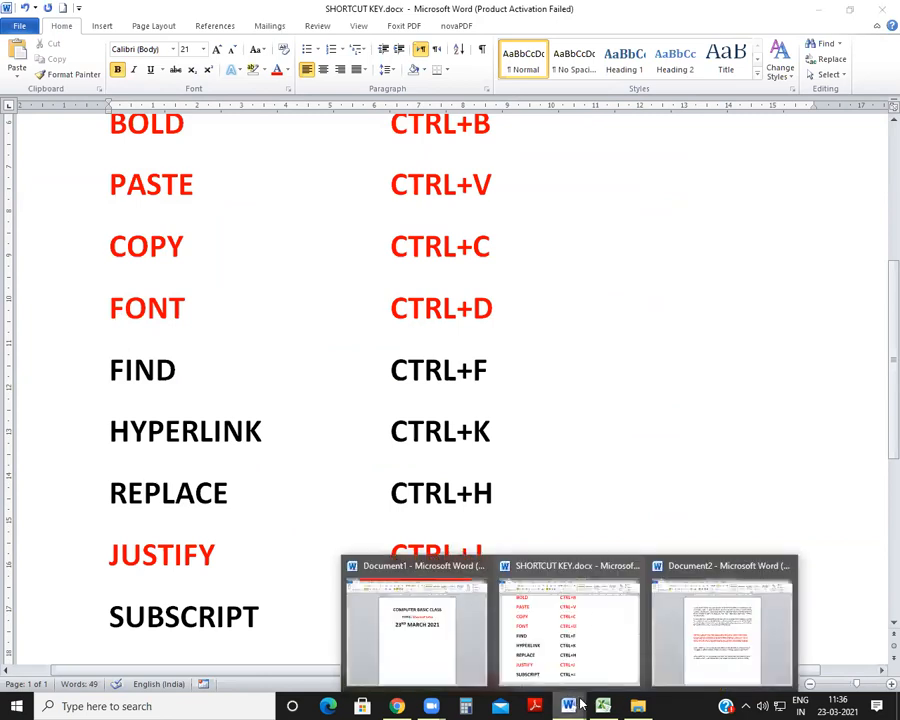
pyautogui.click(776, 637)
pyautogui.scroll(-3, 480, 468)
pyautogui.scroll(3, 480, 470)
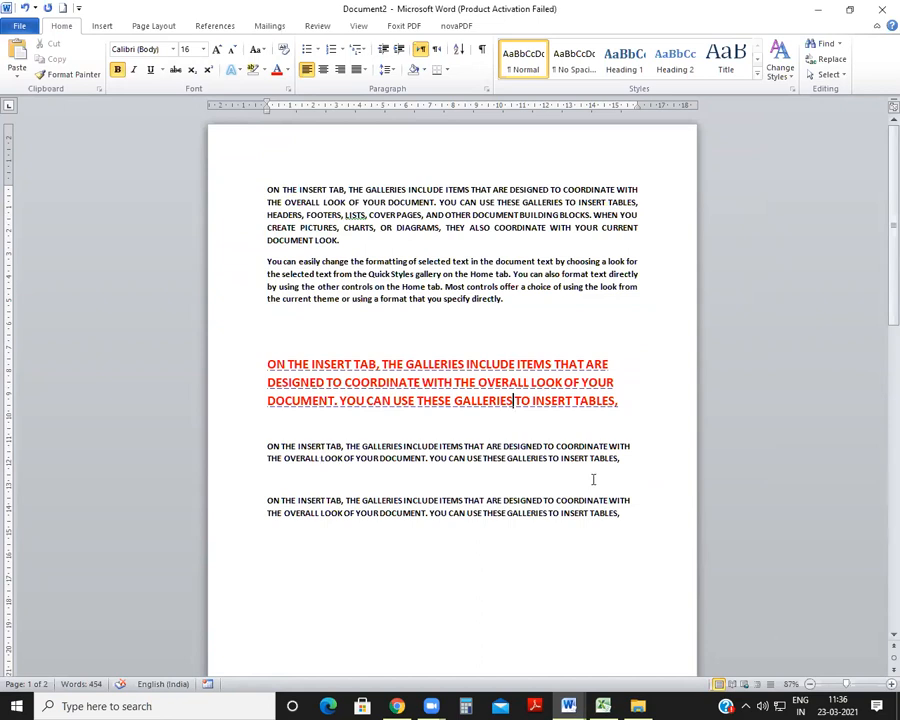
# Step: Search Document2 for LOOK, review the highlighted matches on both pages, and close the search
pyautogui.hotkey('ctrl', 'f')
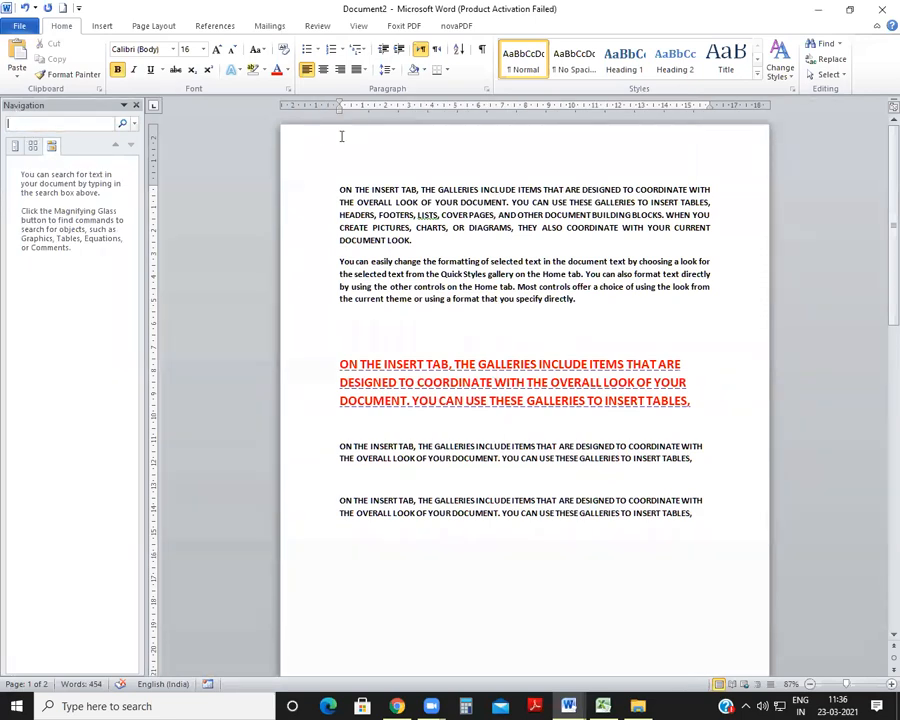
pyautogui.write('LOOK')
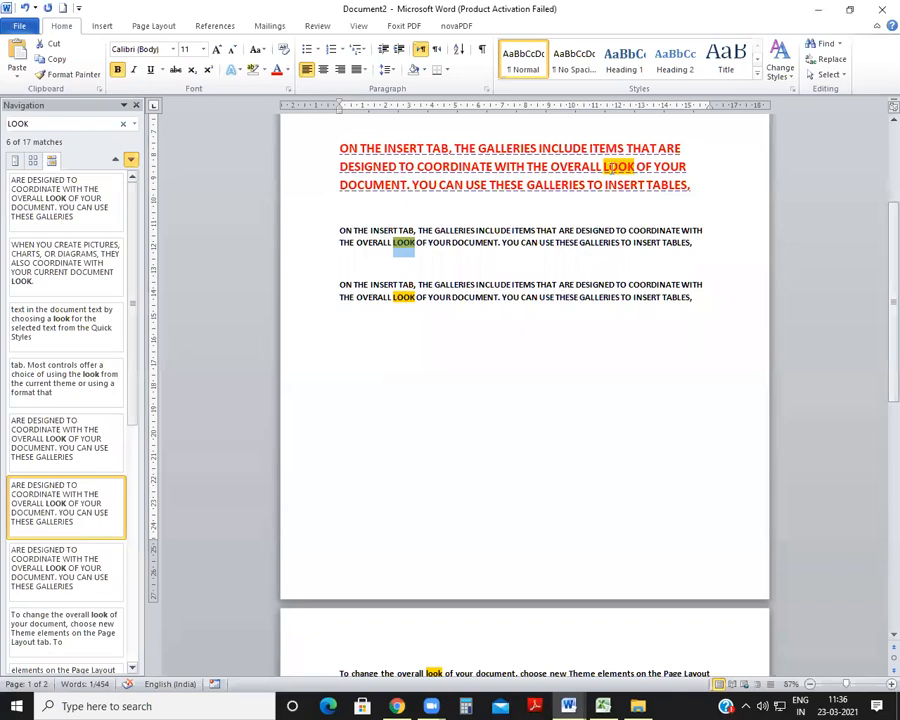
pyautogui.scroll(-3, 464, 414)
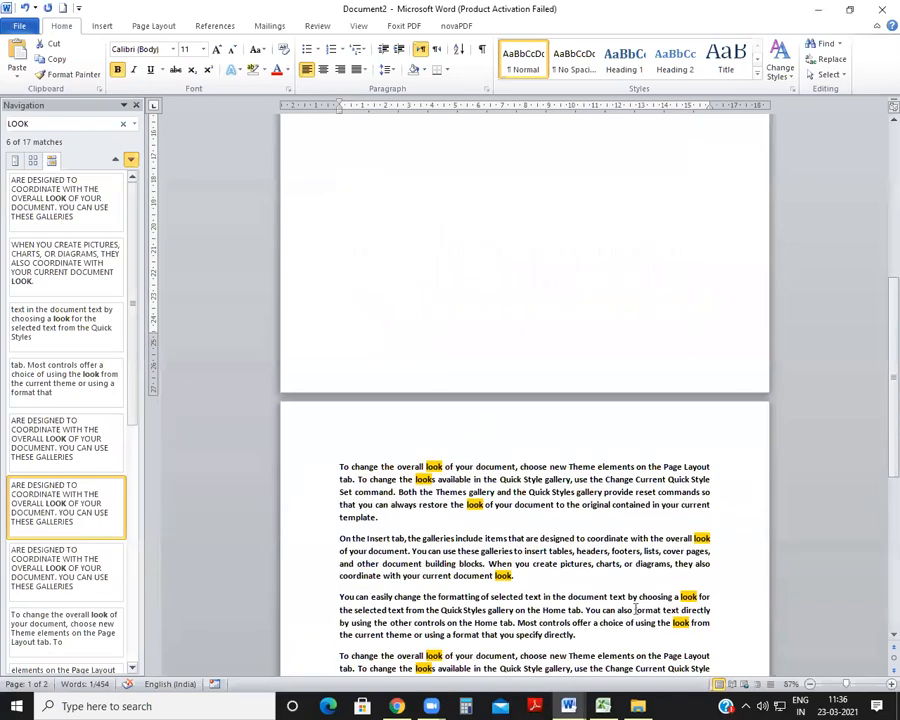
pyautogui.scroll(-2, 637, 608)
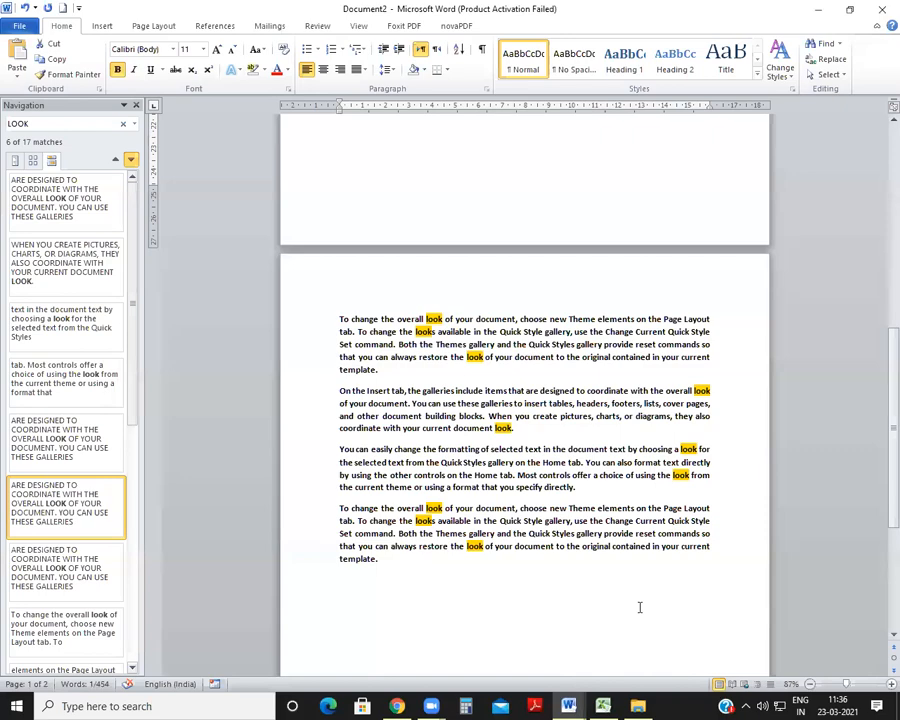
pyautogui.press('Escape')
pyautogui.scroll(8, 467, 558)
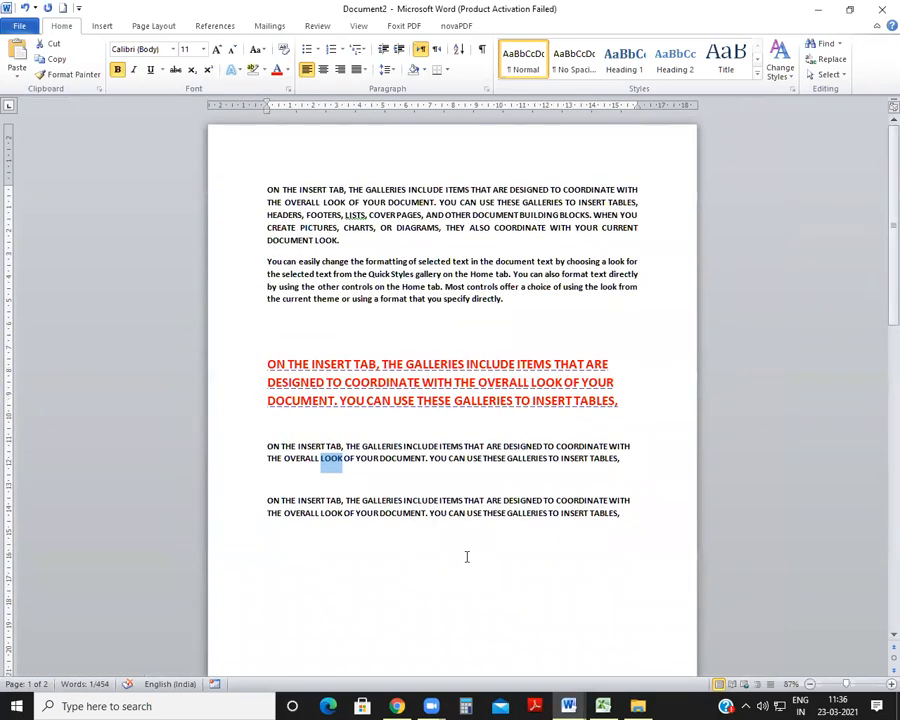
# Step: Search Document2 for QUICK, review the highlighted matches, then clear the search term and close the Navigation pane
pyautogui.hotkey('ctrl', 'f')
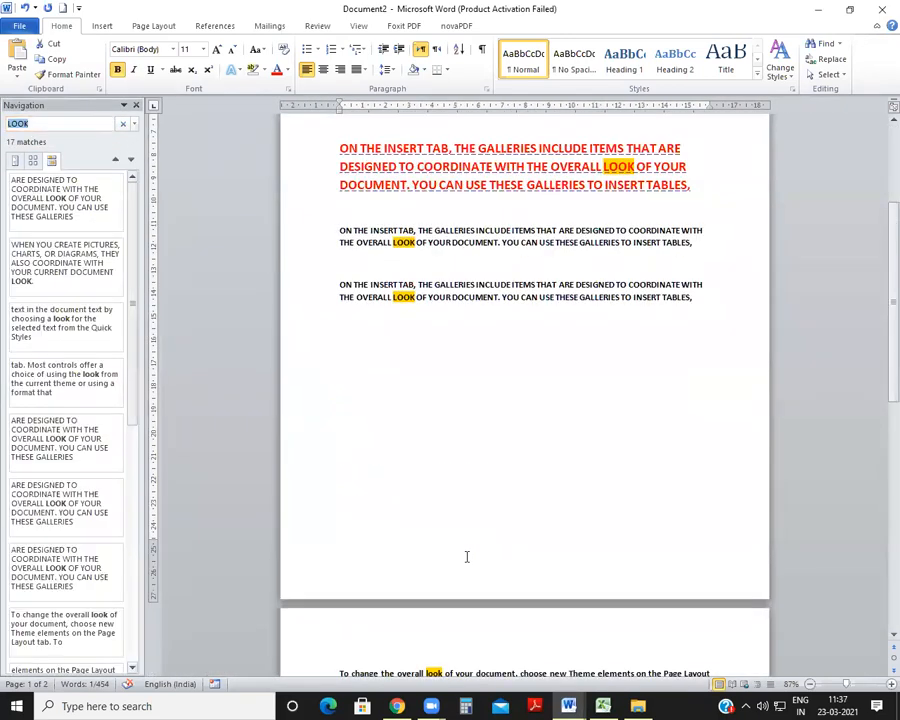
pyautogui.press('Escape')
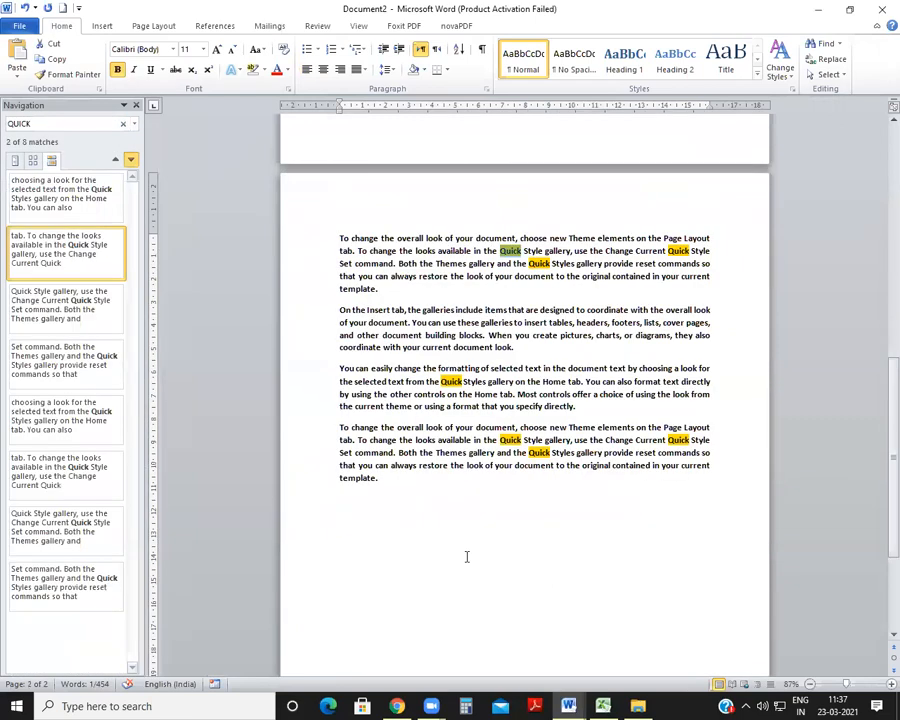
pyautogui.scroll(10, 553, 383)
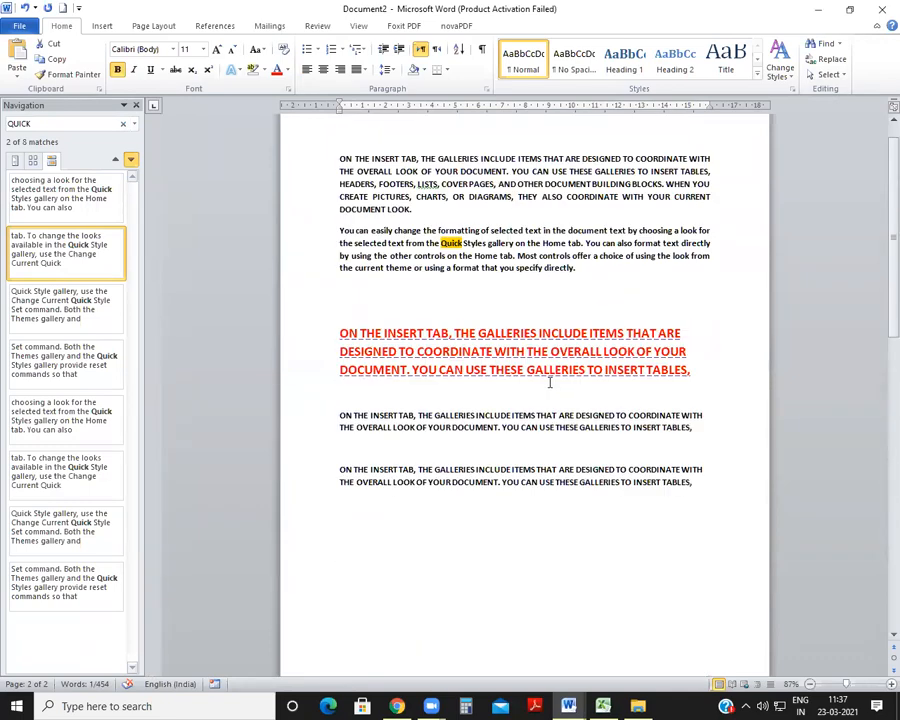
pyautogui.scroll(-10, 589, 534)
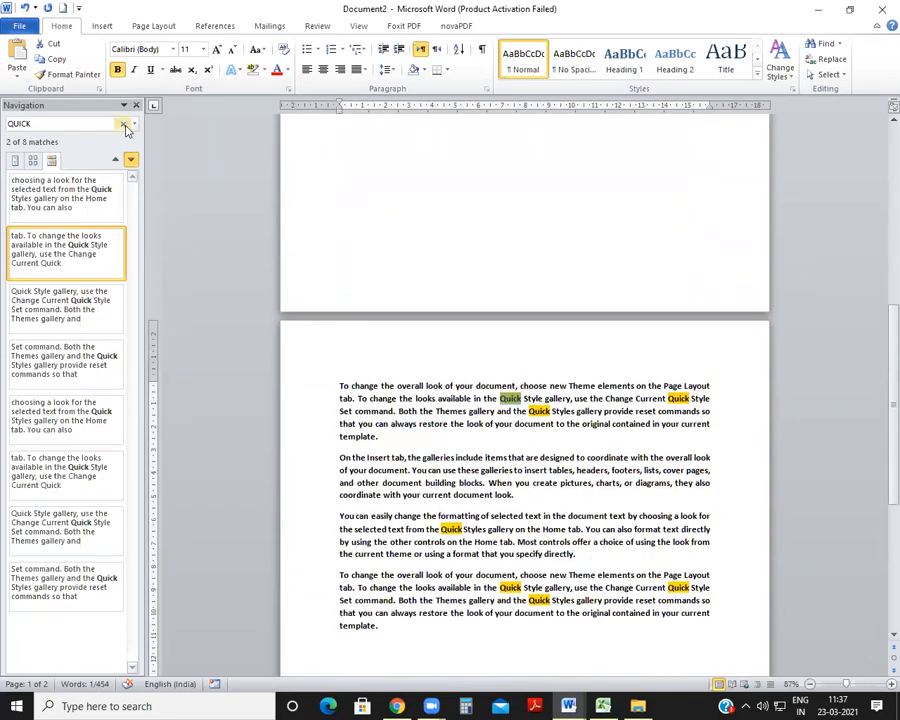
pyautogui.click(63, 120)
pyautogui.press('BackSpace')
pyautogui.click(136, 105)
pyautogui.click(428, 470)
pyautogui.scroll(6, 428, 470)
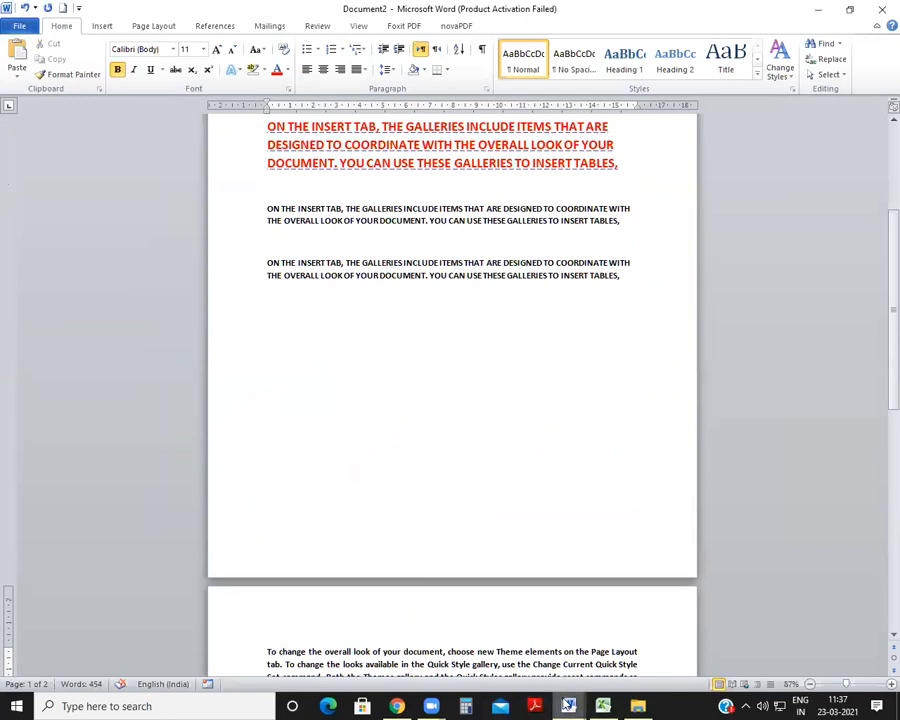
# Step: Color the FIND row, with its CTRL+F shortcut, red in SHORTCUT KEY.docx
pyautogui.moveTo(568, 705)
pyautogui.click(575, 668)
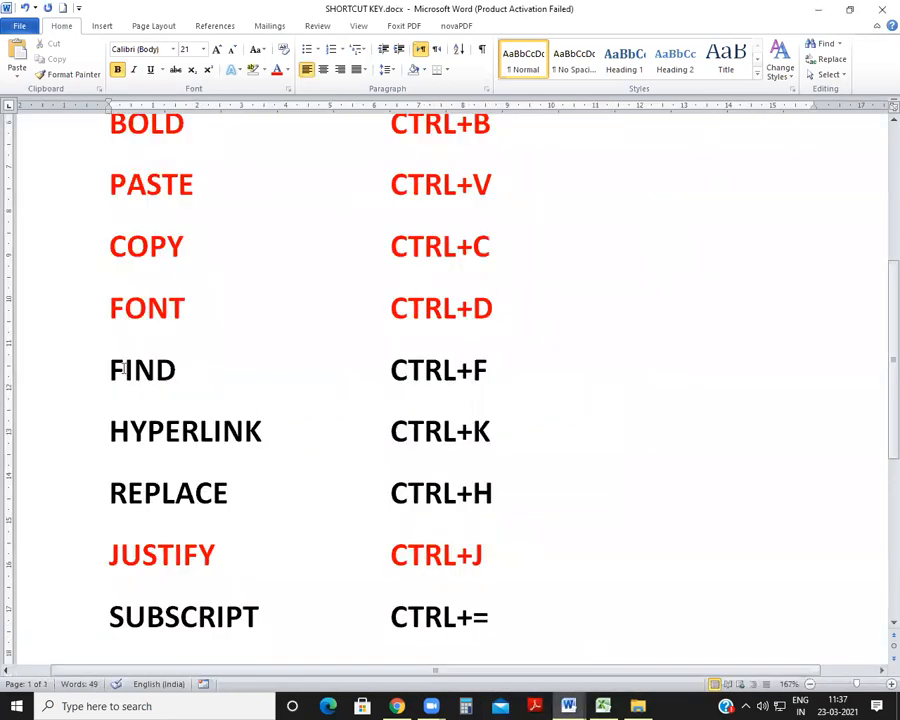
pyautogui.moveTo(102, 366); pyautogui.dragTo(577, 366)
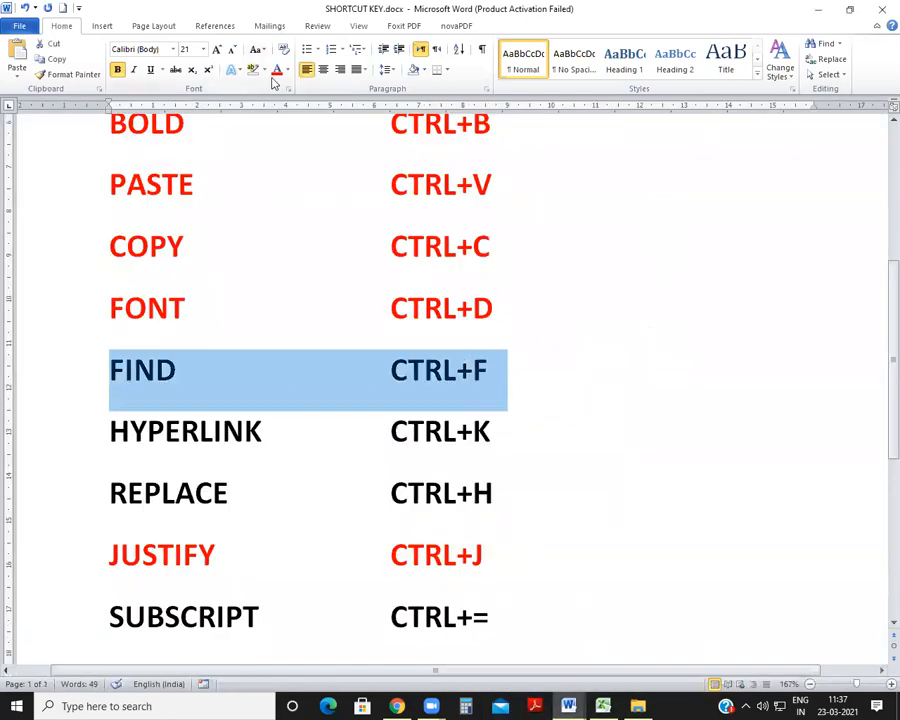
pyautogui.click(276, 70)
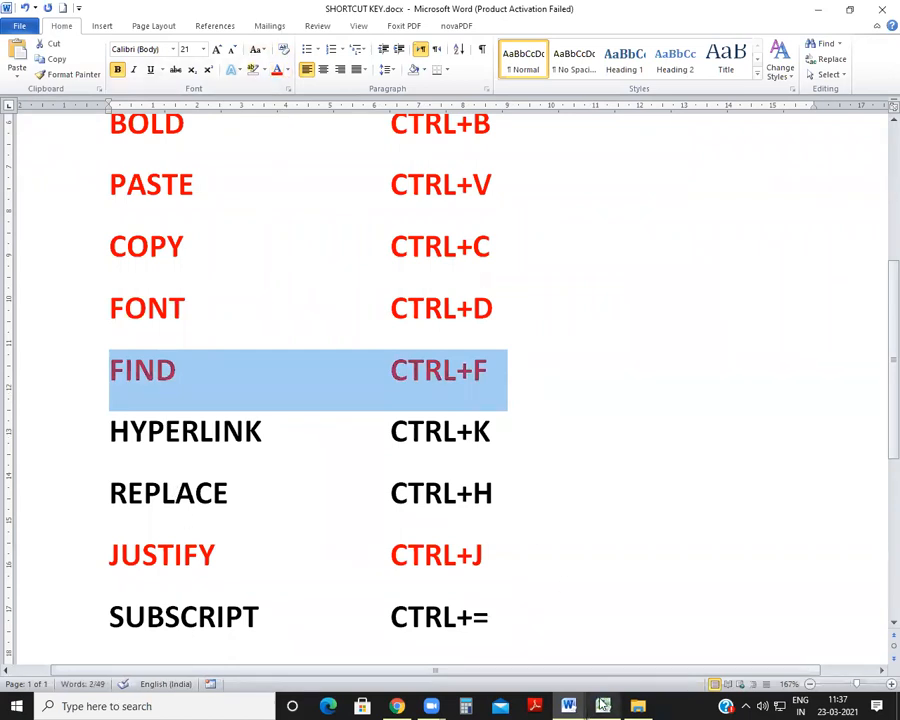
# Step: Return to Document2 and replace every occurrence of QUICK with FAST using Find and Replace
pyautogui.click(568, 706)
pyautogui.click(660, 623)
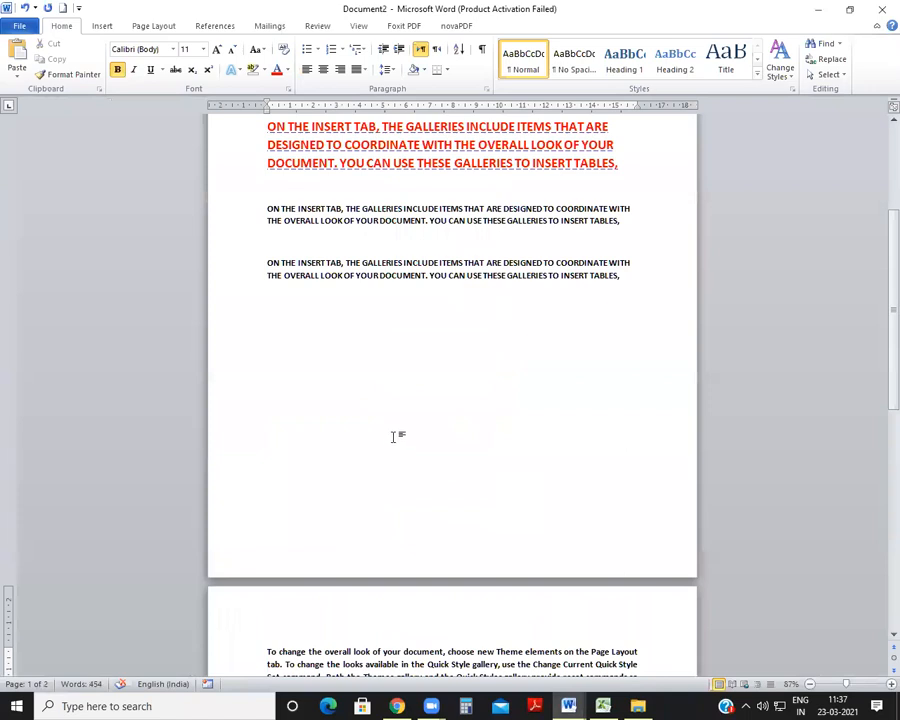
pyautogui.hotkey('ctrl', 'h')
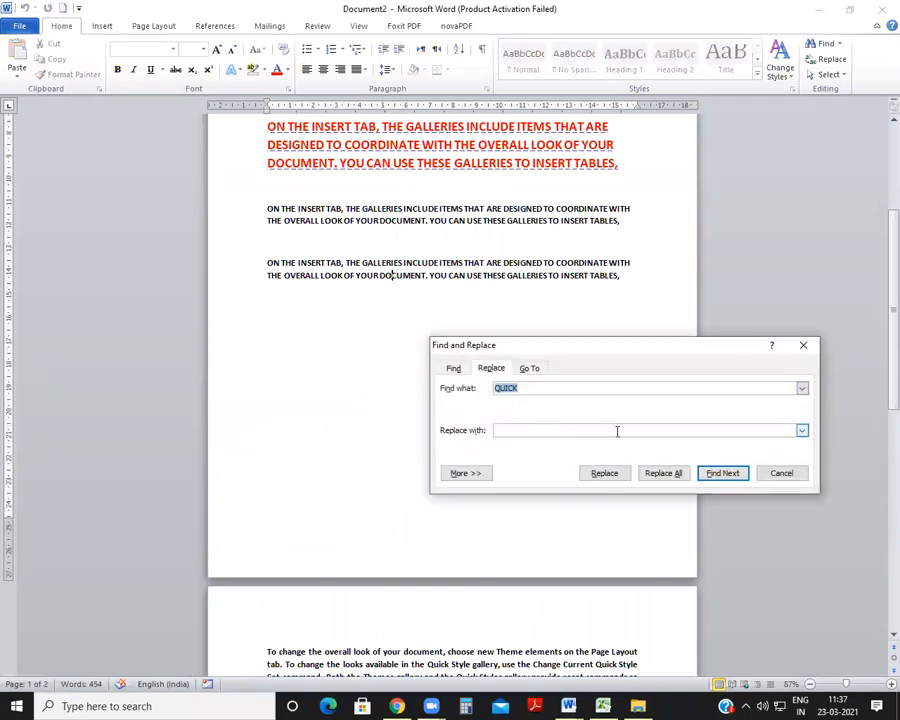
pyautogui.press('BackSpace')
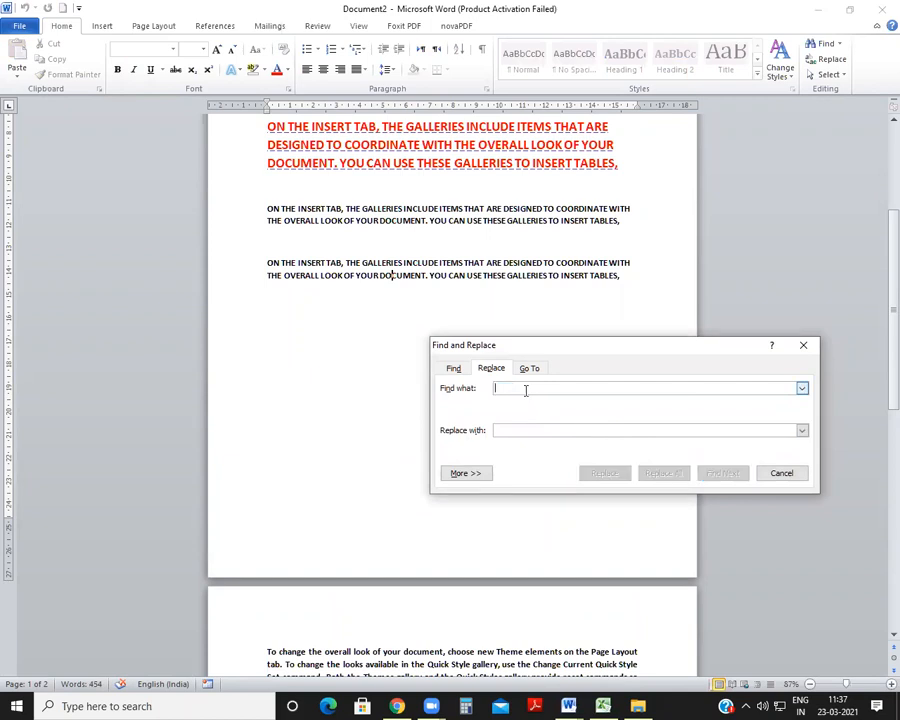
pyautogui.moveTo(542, 347); pyautogui.dragTo(559, 250)
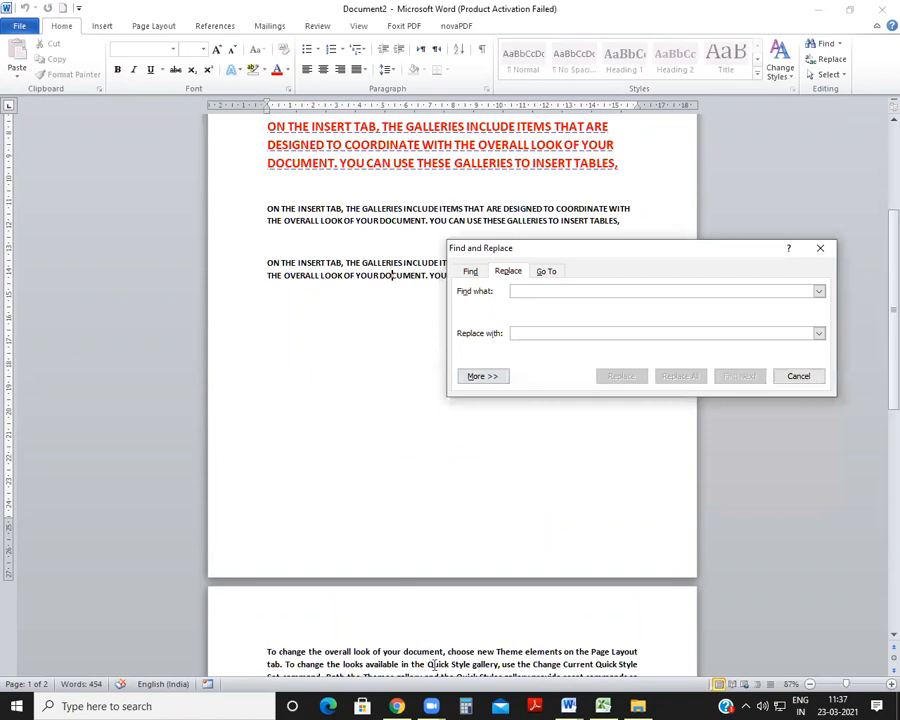
pyautogui.click(391, 275)
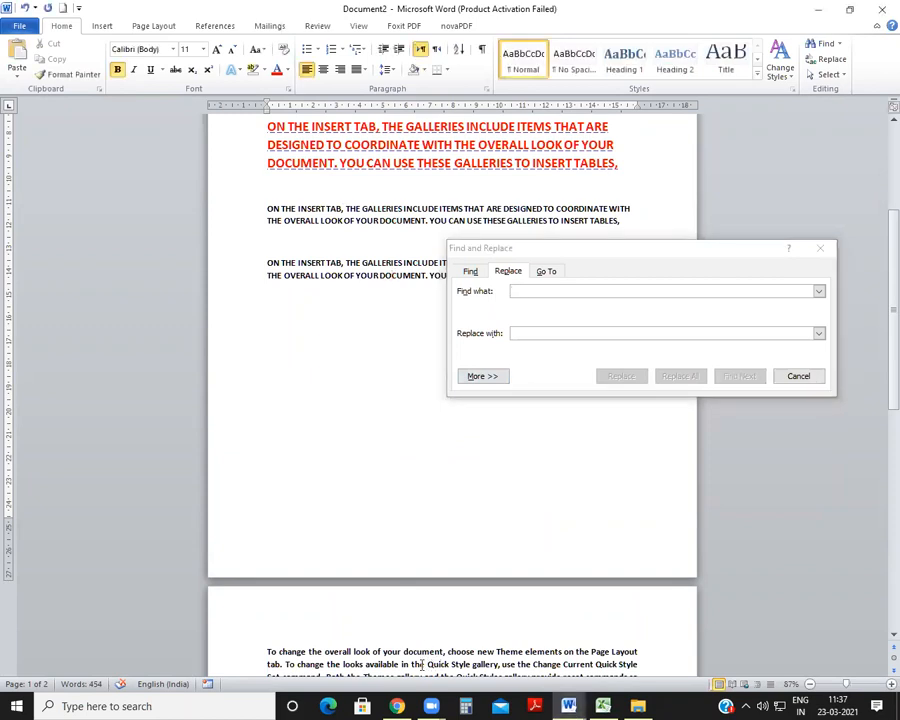
pyautogui.click(545, 292)
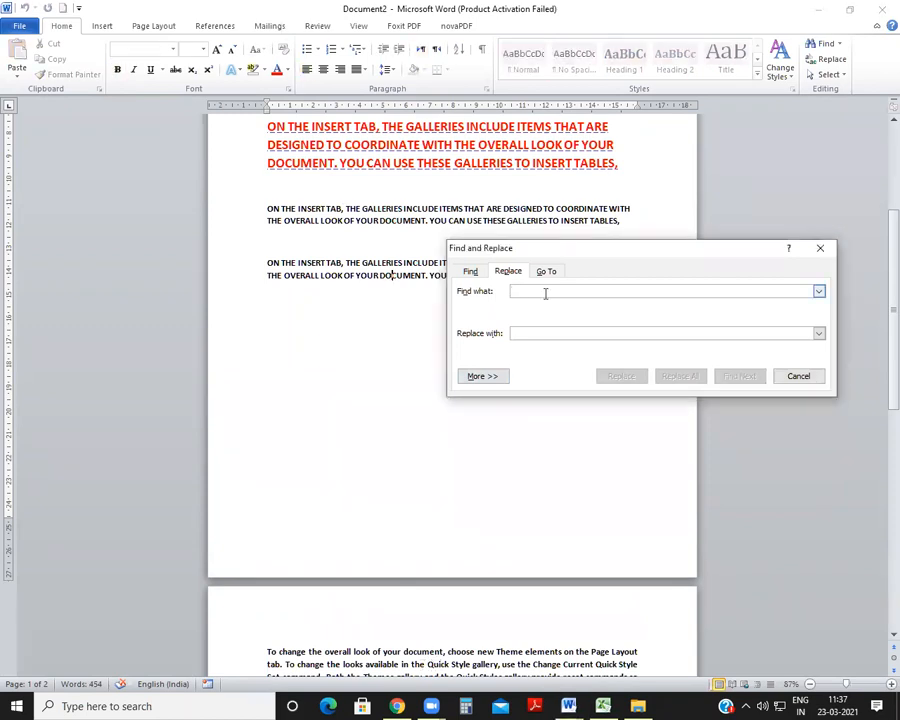
pyautogui.write('QUICK')
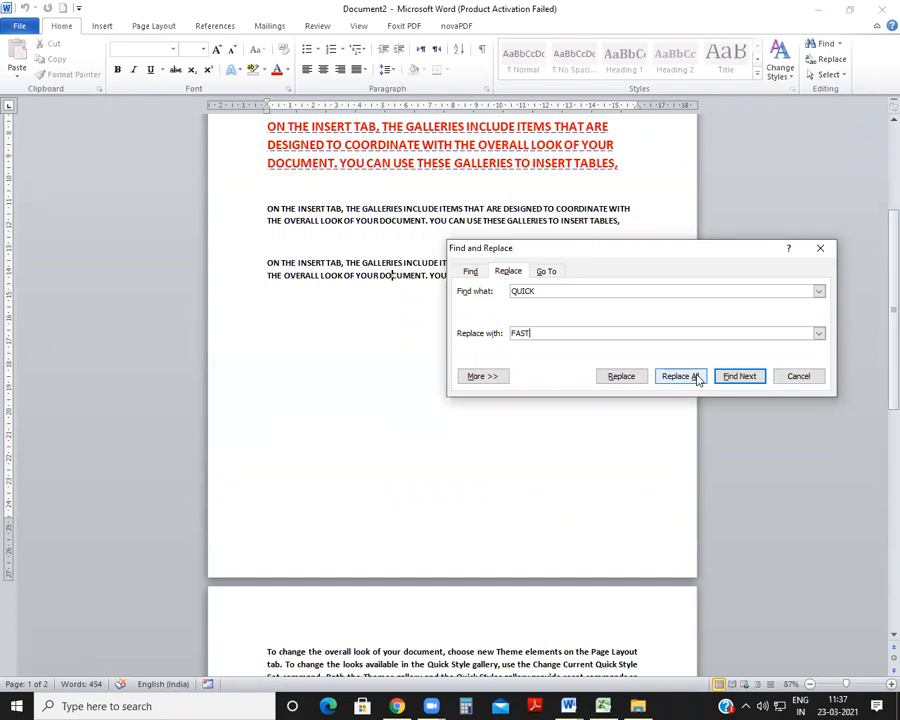
pyautogui.click(617, 378)
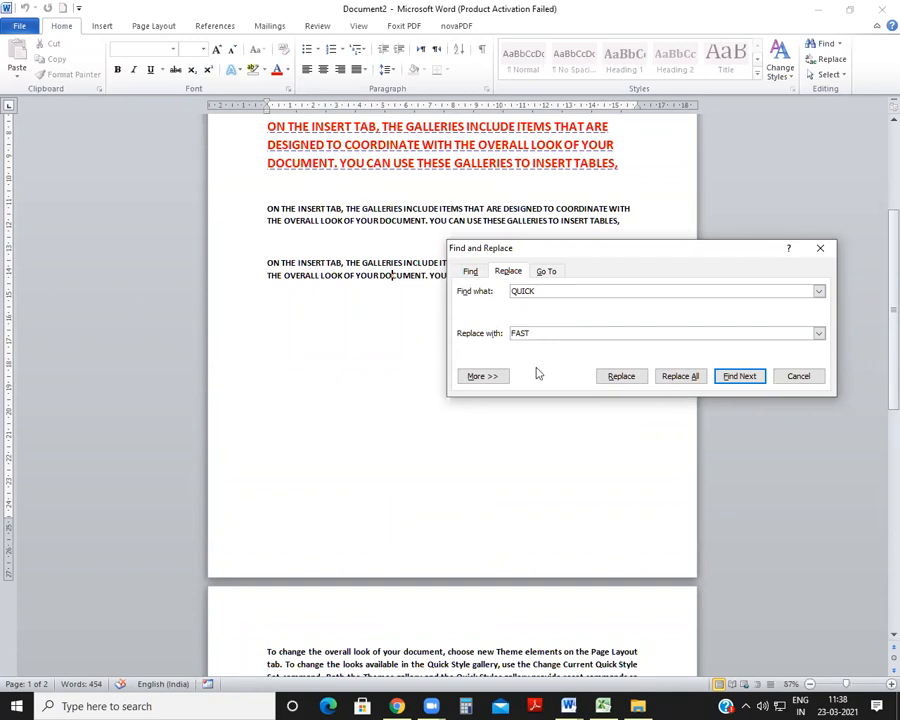
pyautogui.click(681, 378)
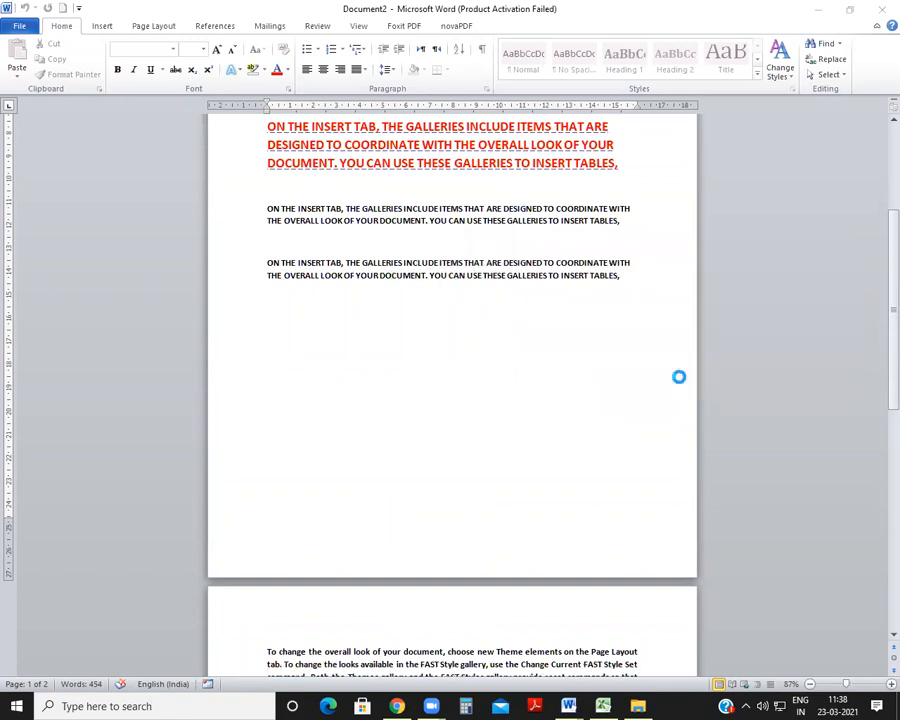
pyautogui.click(423, 389)
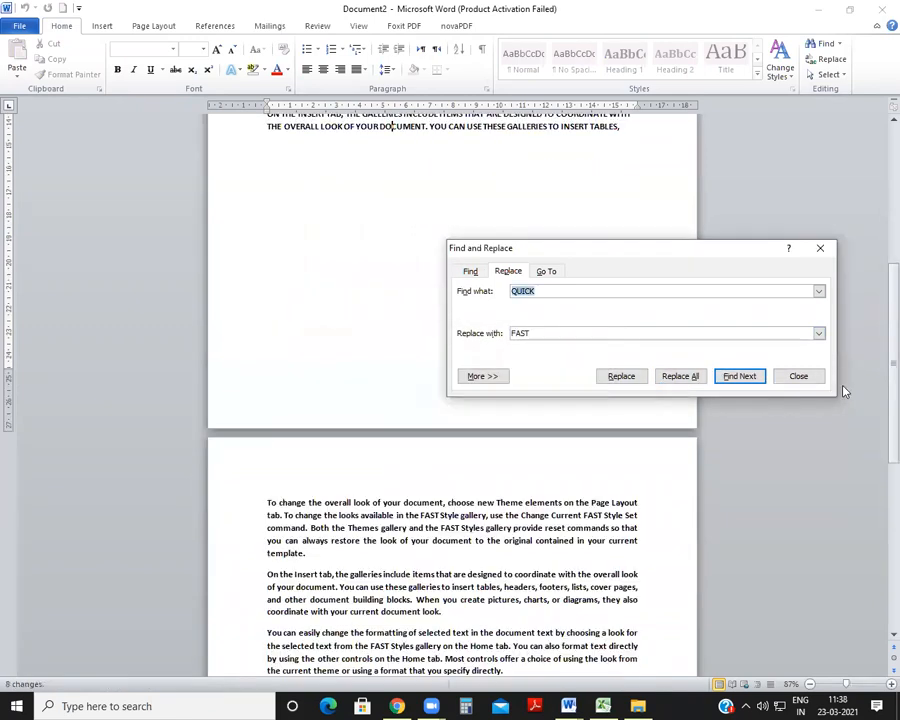
pyautogui.click(790, 376)
# Step: Search Document2 for FAST, review the replaced words across both pages, and close the search
pyautogui.scroll(-3, 237, 411)
pyautogui.scroll(3, 427, 528)
pyautogui.hotkey('ctrl', 'f')
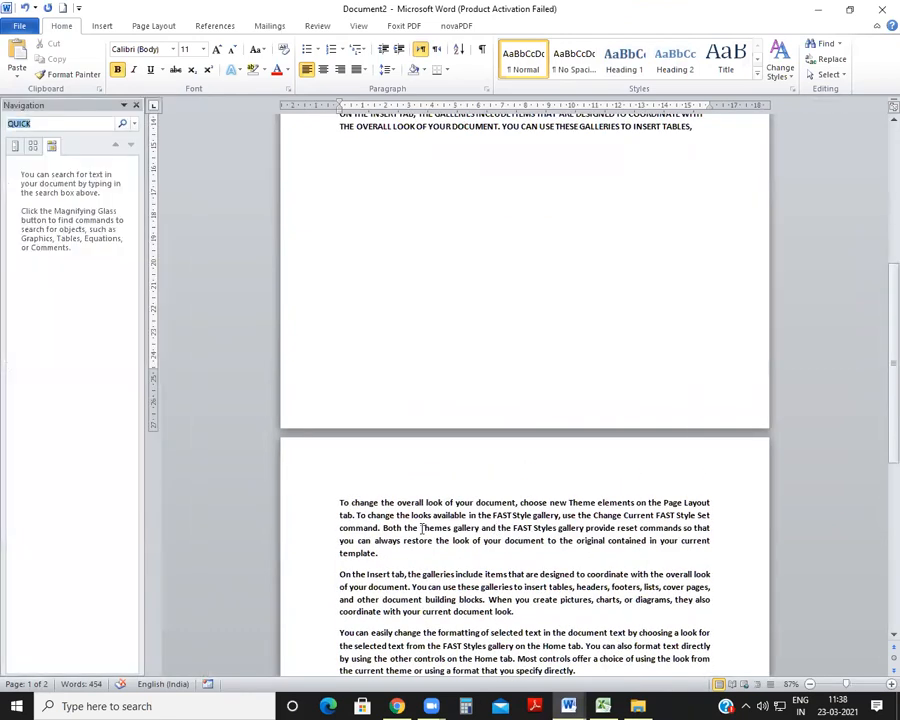
pyautogui.write('FAST')
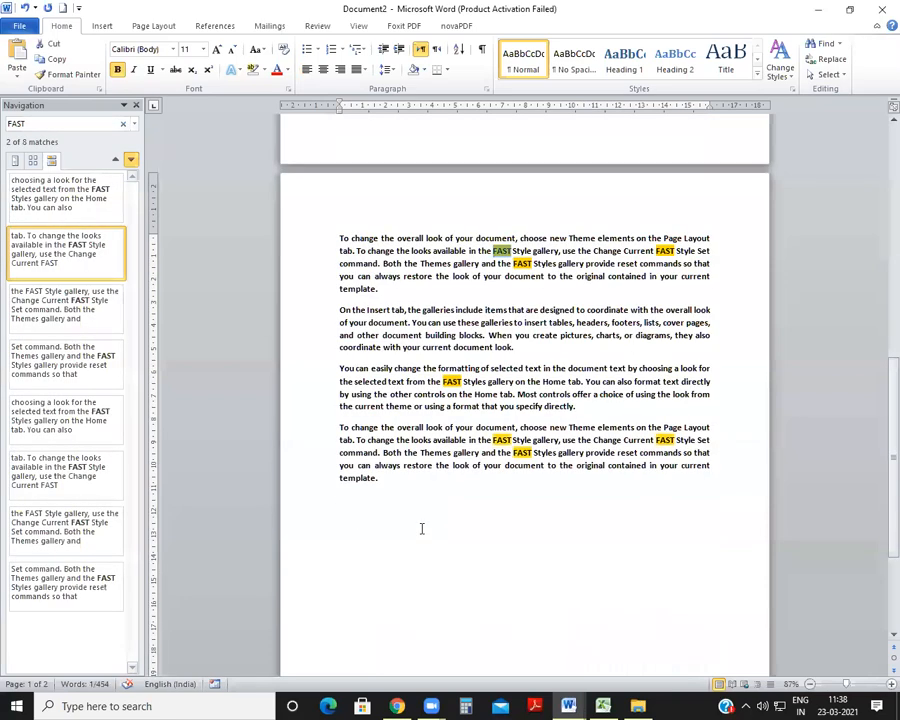
pyautogui.scroll(2, 555, 424)
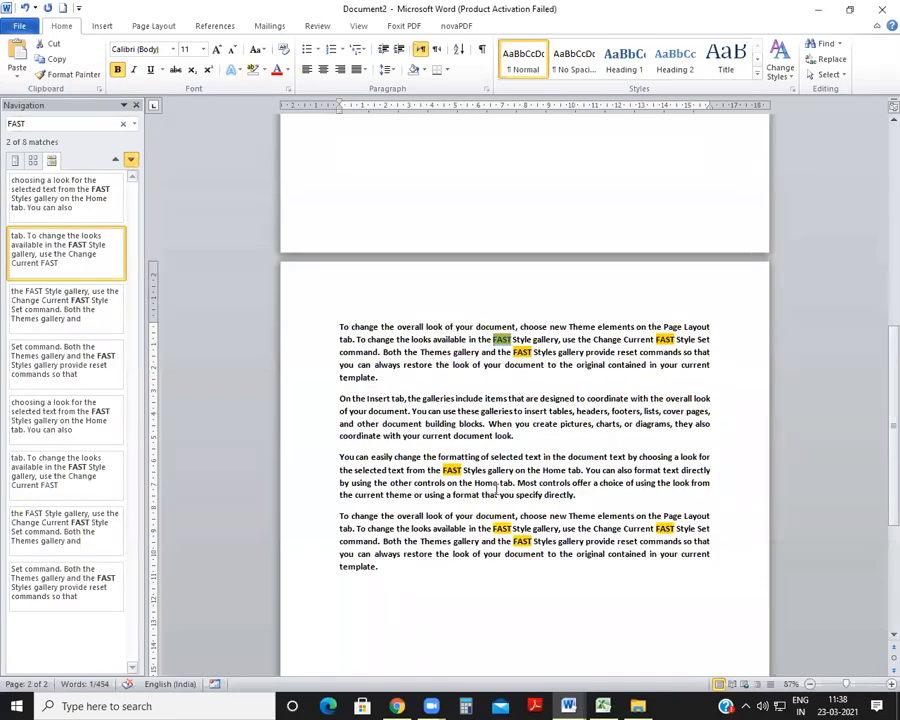
pyautogui.scroll(2, 497, 488)
pyautogui.scroll(-10, 497, 488)
pyautogui.scroll(3, 495, 488)
pyautogui.scroll(-5, 494, 489)
pyautogui.scroll(-8, 494, 489)
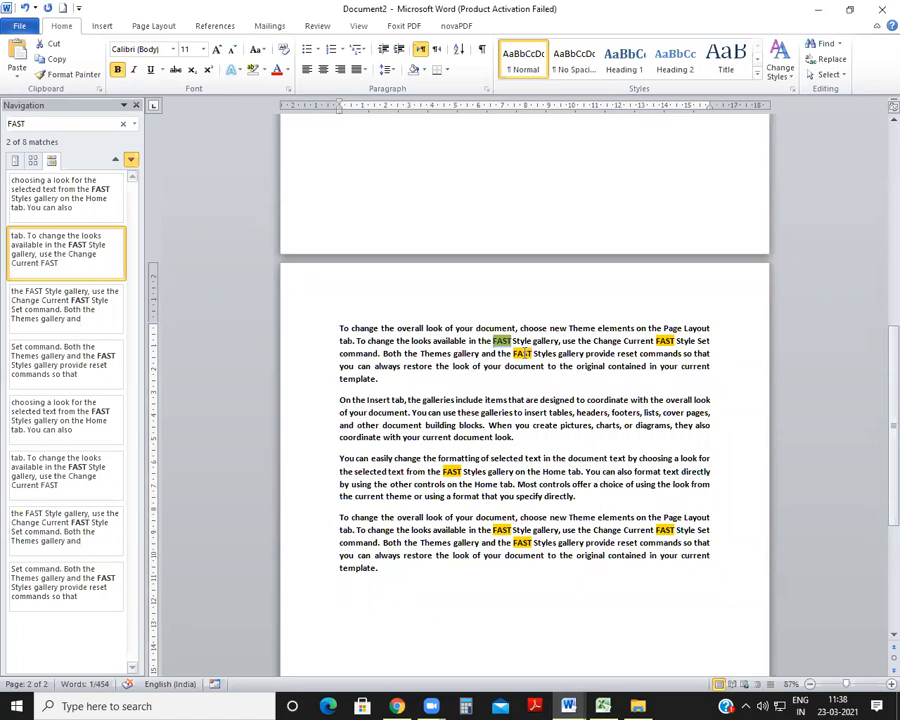
pyautogui.click(135, 104)
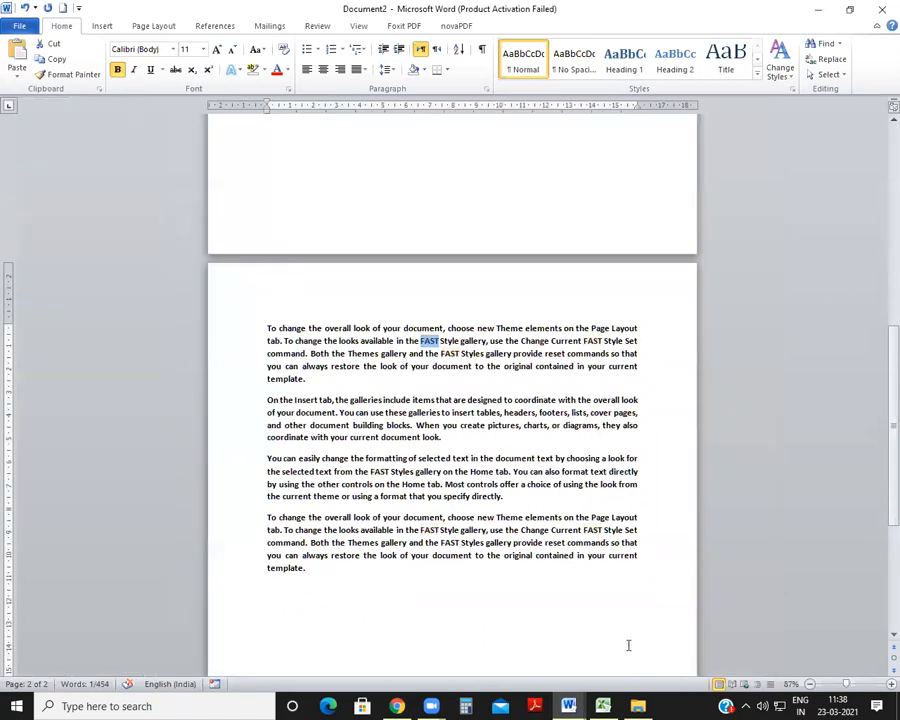
# Step: Color the REPLACE row, with its CTRL+H shortcut, red in SHORTCUT KEY.docx
pyautogui.hotkey('alt', 'Tab')
pyautogui.scroll(-3, 312, 404)
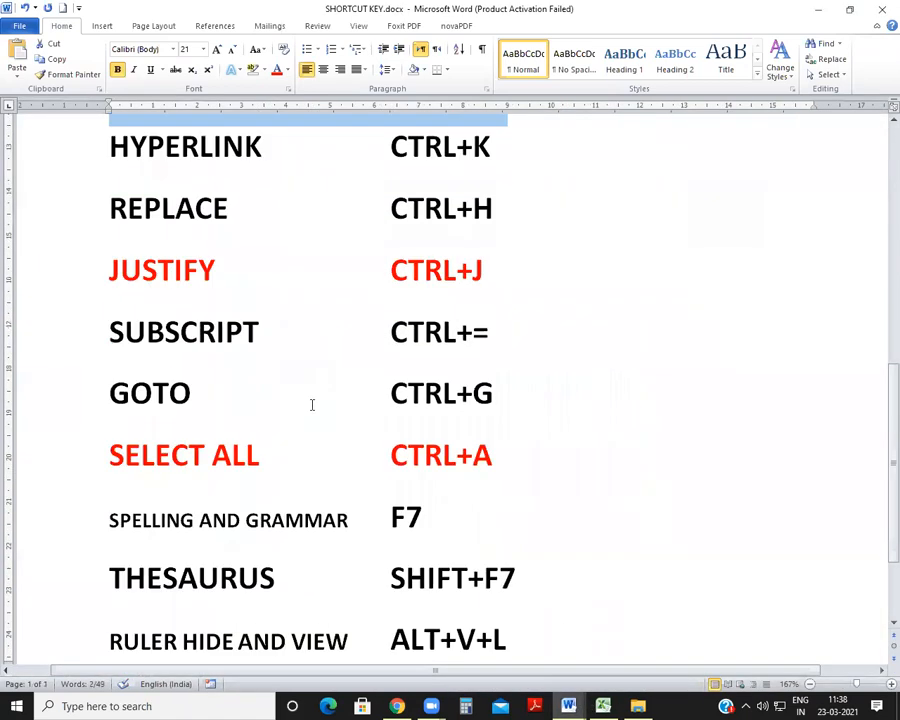
pyautogui.scroll(2, 300, 395)
pyautogui.click(184, 374)
pyautogui.click(111, 436)
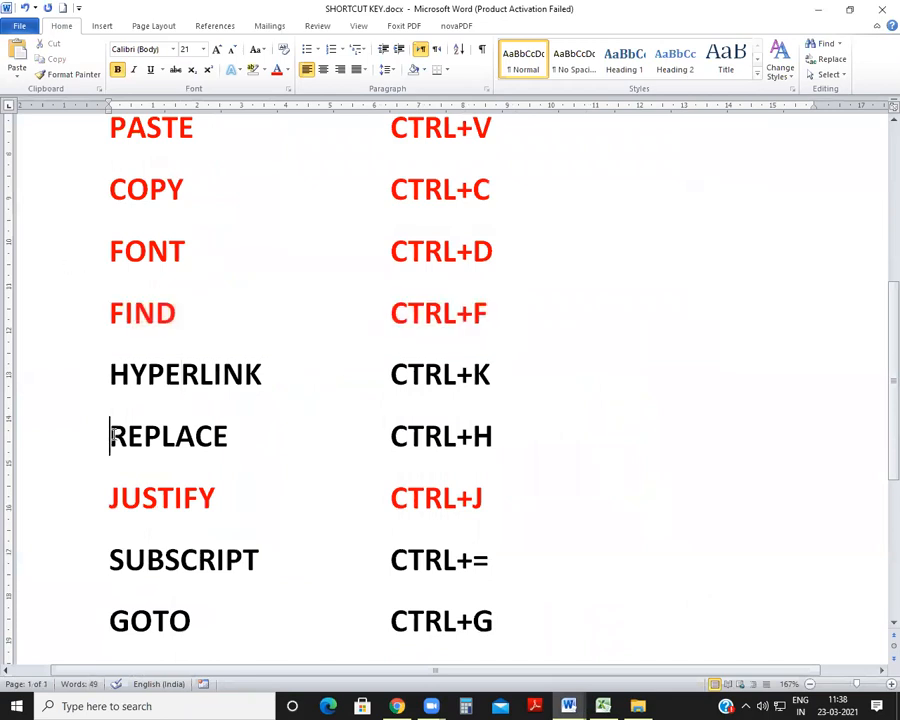
pyautogui.moveTo(111, 436); pyautogui.dragTo(586, 434)
pyautogui.click(277, 69)
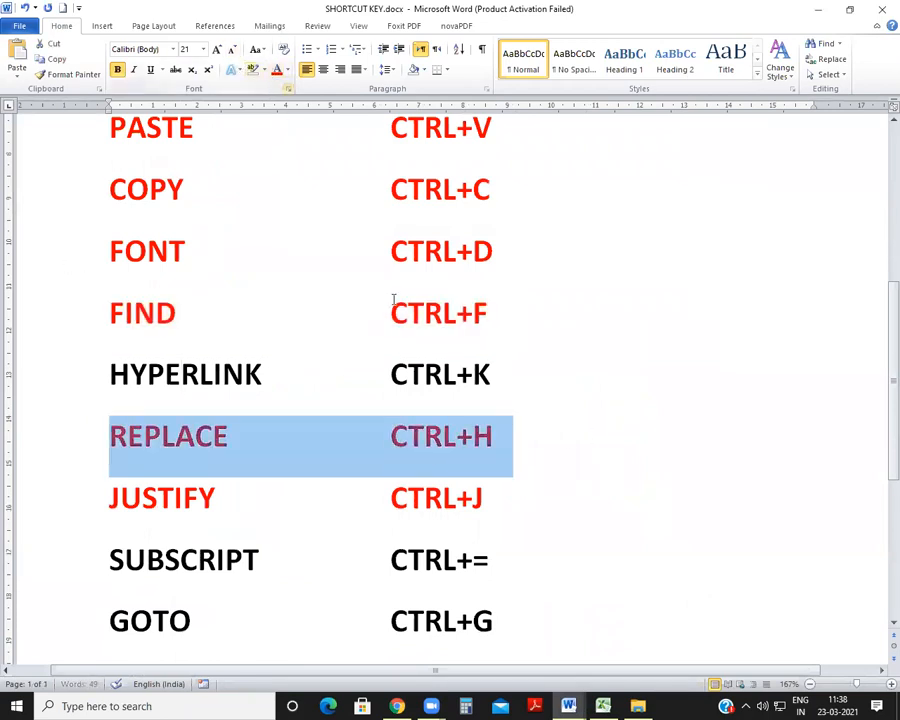
pyautogui.scroll(-2, 400, 400)
pyautogui.click(395, 446)
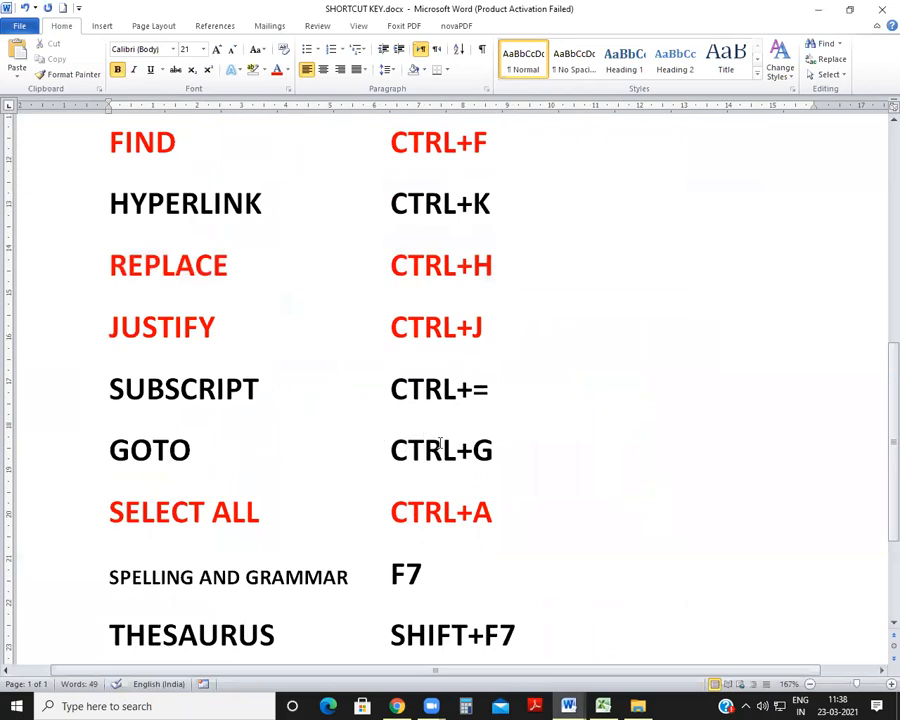
pyautogui.scroll(1, 506, 542)
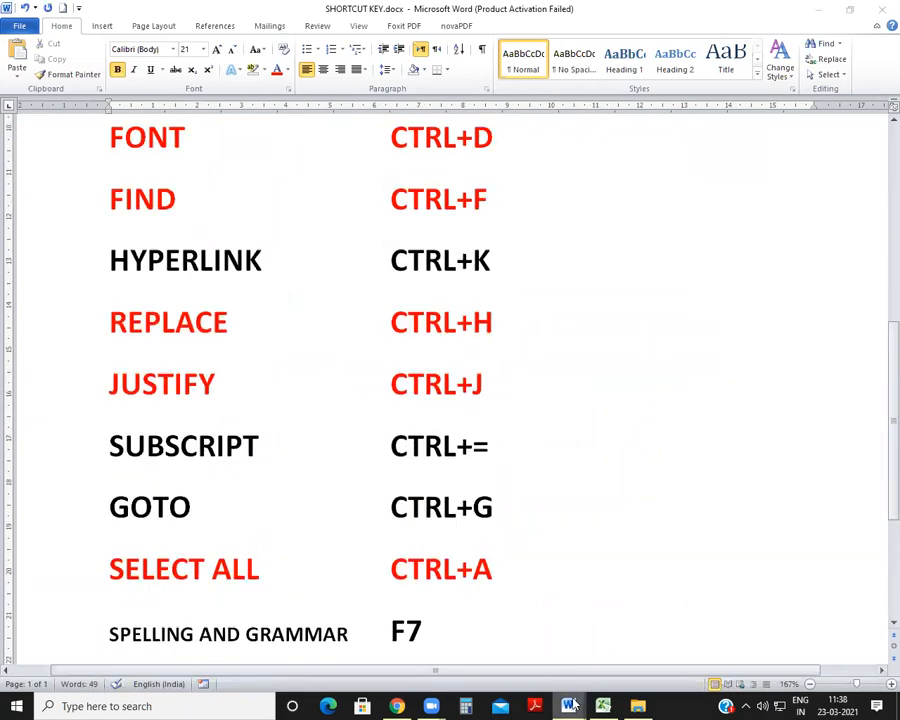
# Step: Return to Document2, jump from the first page to page 2 using Go To, and close the dialog
pyautogui.click(568, 706)
pyautogui.click(706, 622)
pyautogui.scroll(6, 486, 476)
pyautogui.scroll(-8, 486, 476)
pyautogui.scroll(-8, 489, 479)
pyautogui.scroll(1, 489, 479)
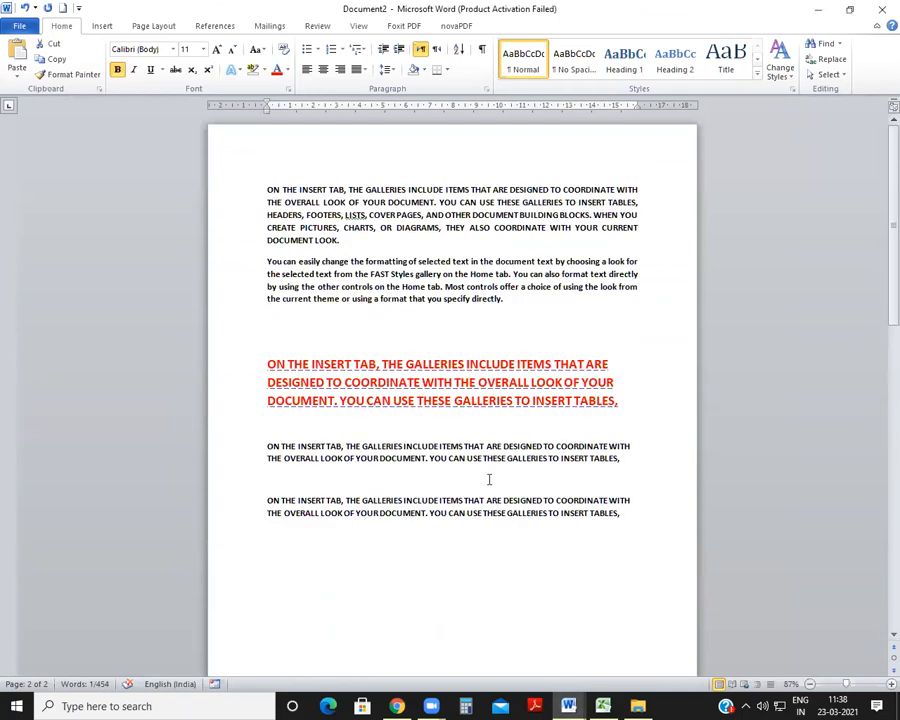
pyautogui.click(443, 324)
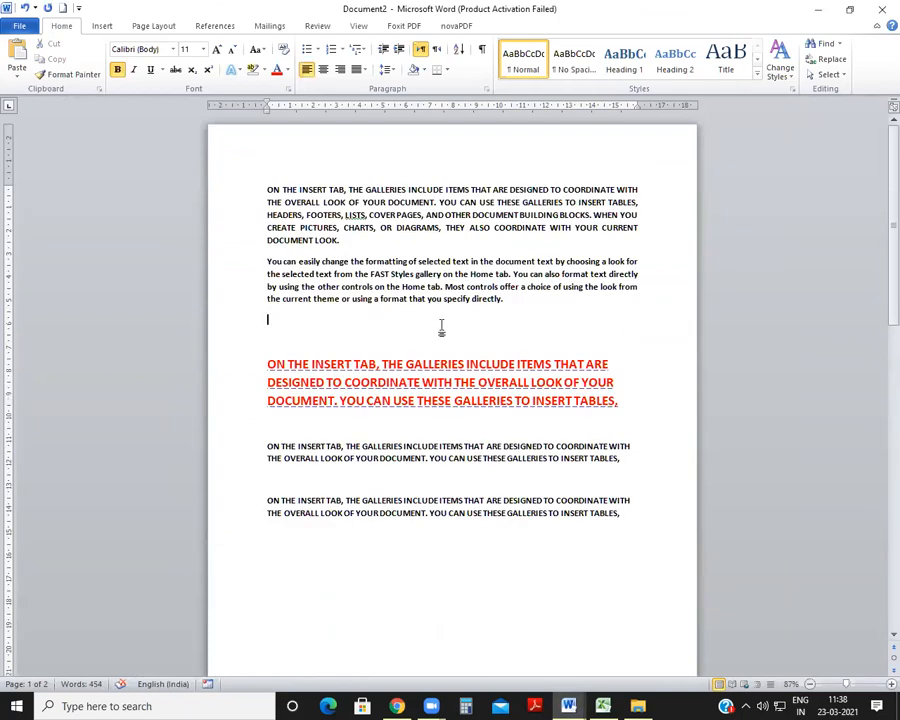
pyautogui.hotkey('ctrl', 'g')
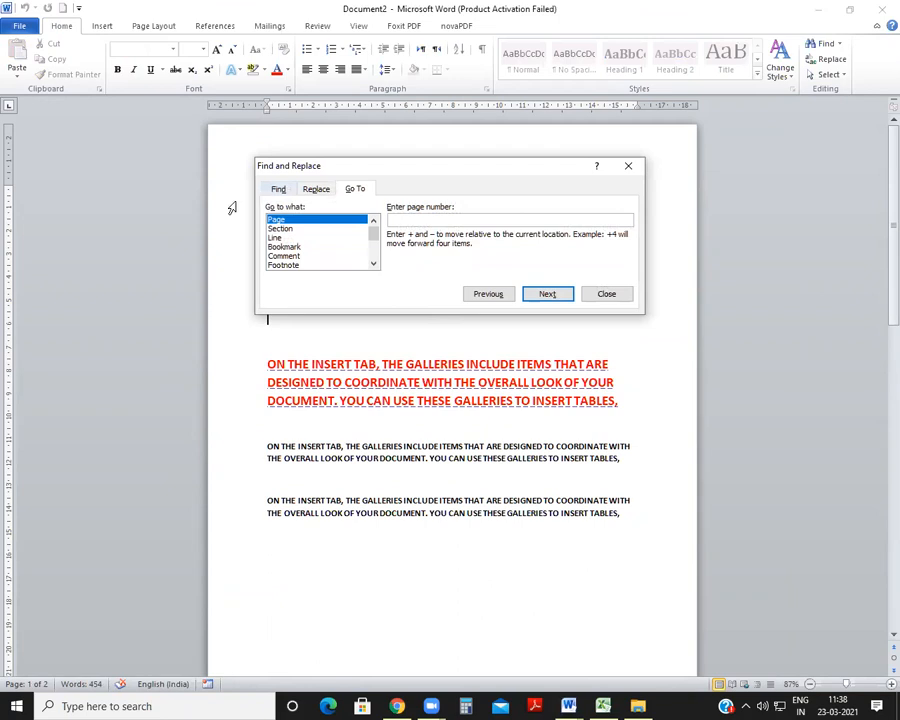
pyautogui.write('2')
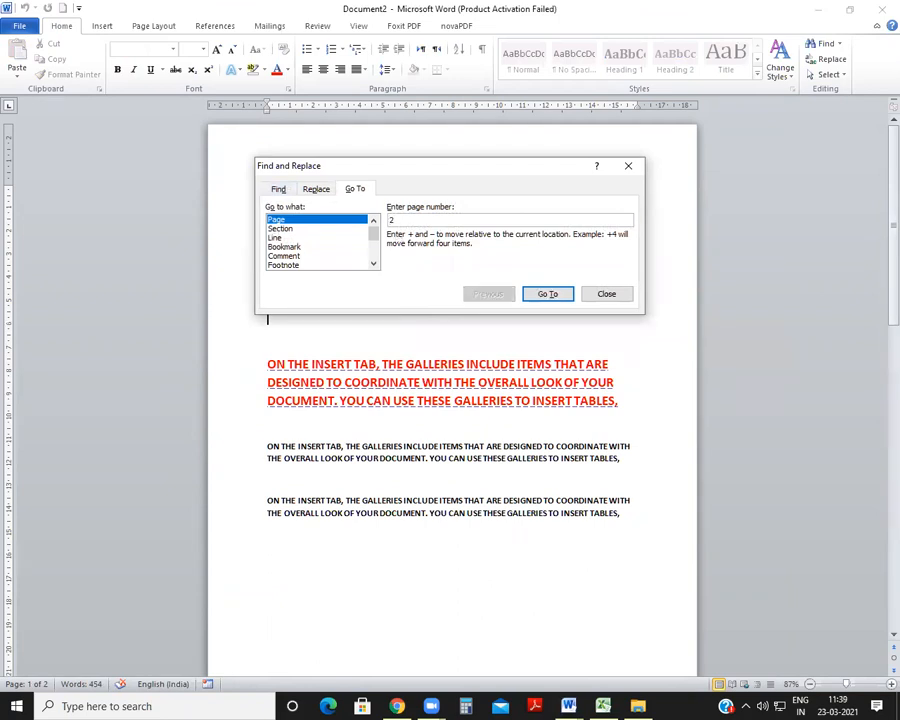
pyautogui.press('Return')
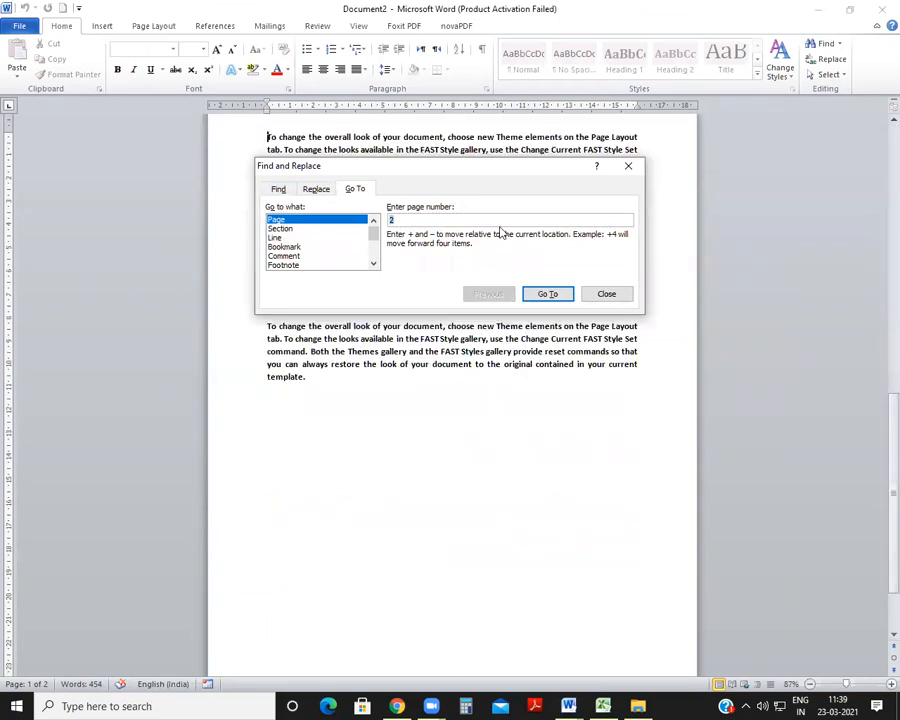
pyautogui.click(607, 294)
pyautogui.scroll(3, 424, 472)
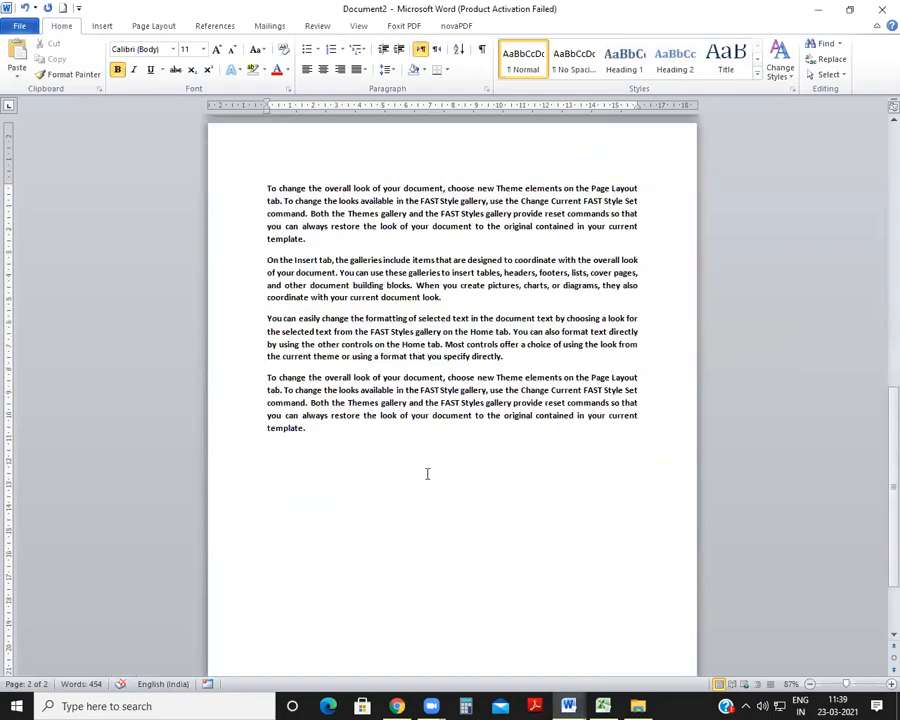
pyautogui.scroll(-4, 427, 472)
pyautogui.hotkey('ctrl', 'n')
pyautogui.write('=RAND')
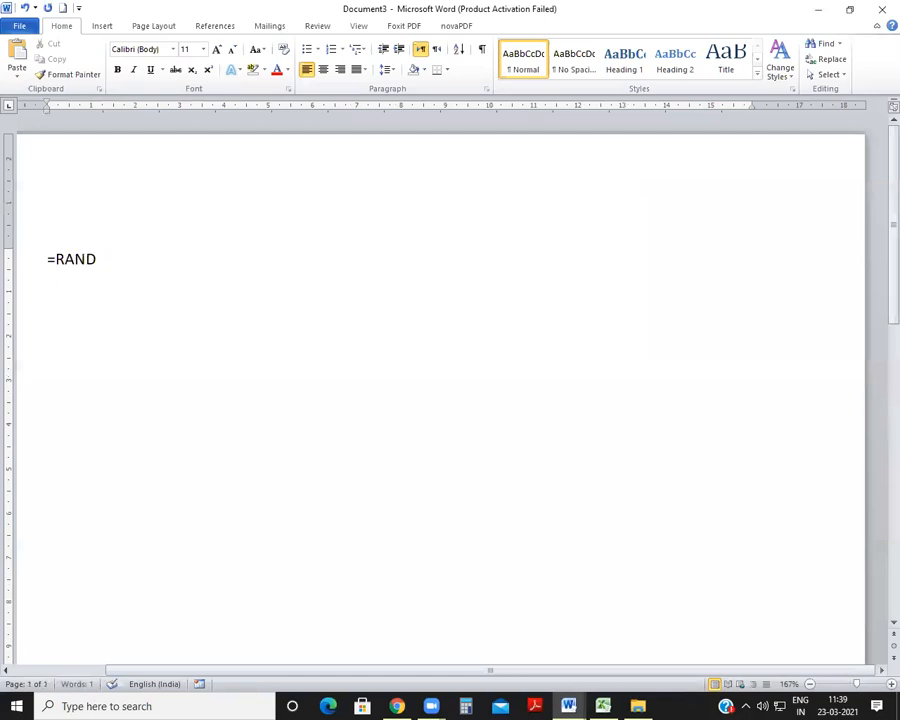
pyautogui.click(880, 8)
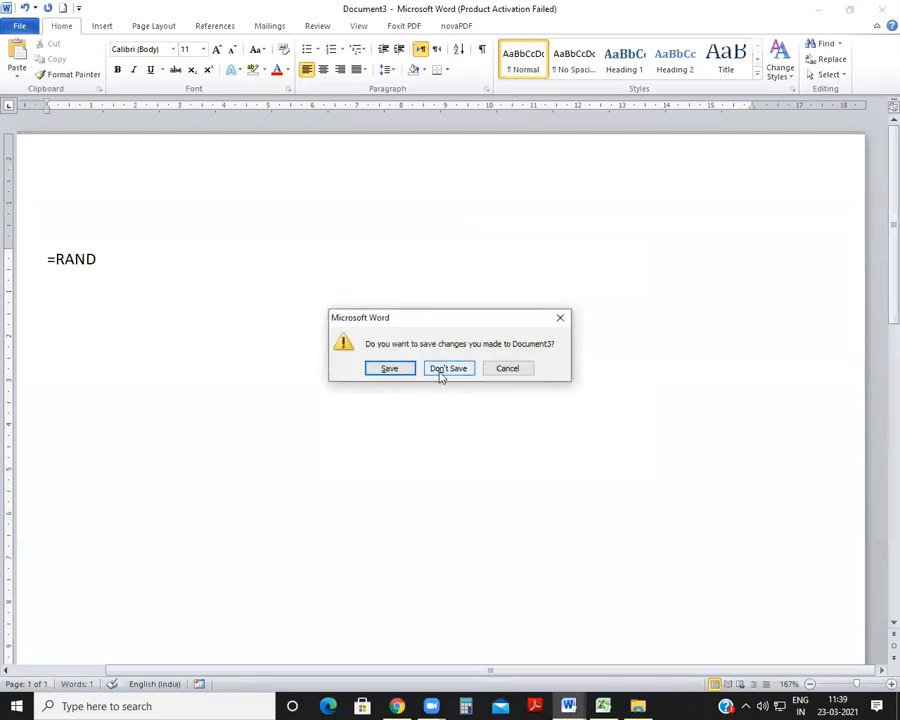
pyautogui.click(447, 368)
# Step: Copy all of Document2's text and paste it repeatedly to extend the document to 20 pages
pyautogui.hotkey('ctrl', 'a')
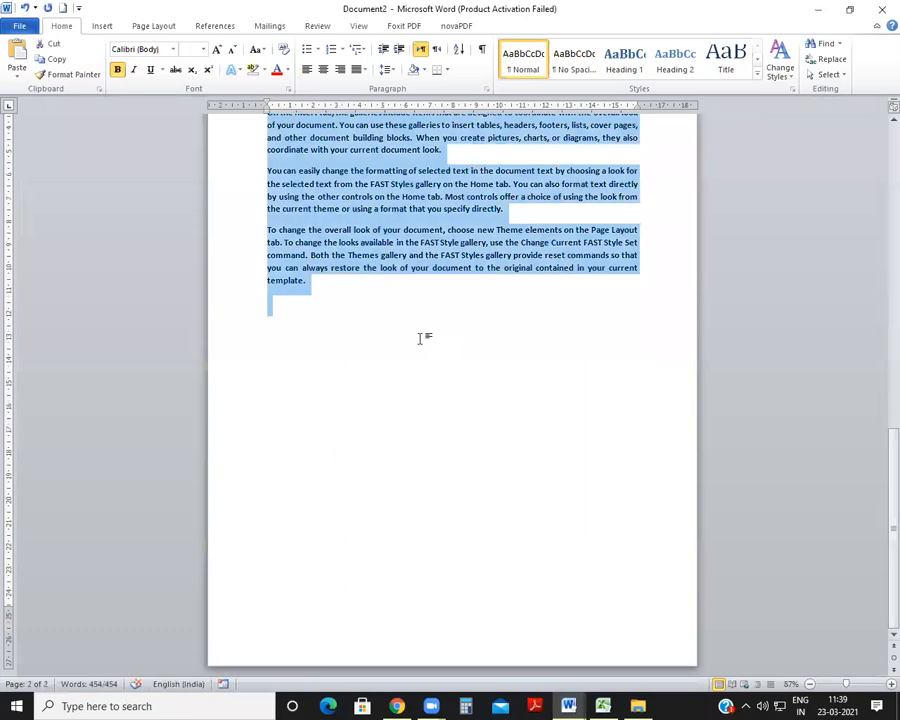
pyautogui.hotkey('ctrl', 'v')
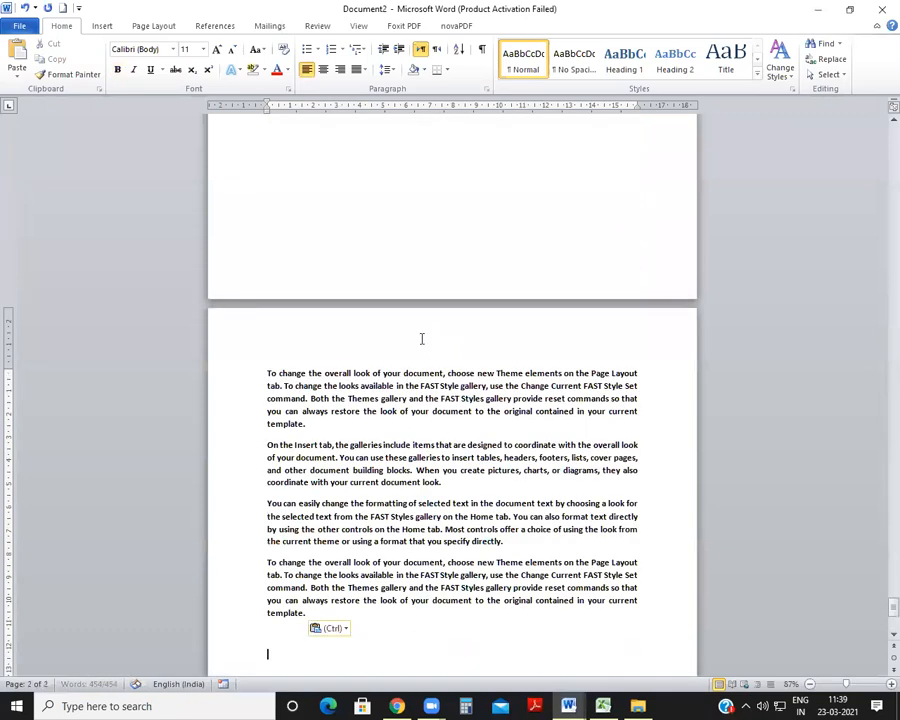
pyautogui.scroll(-5, 422, 339)
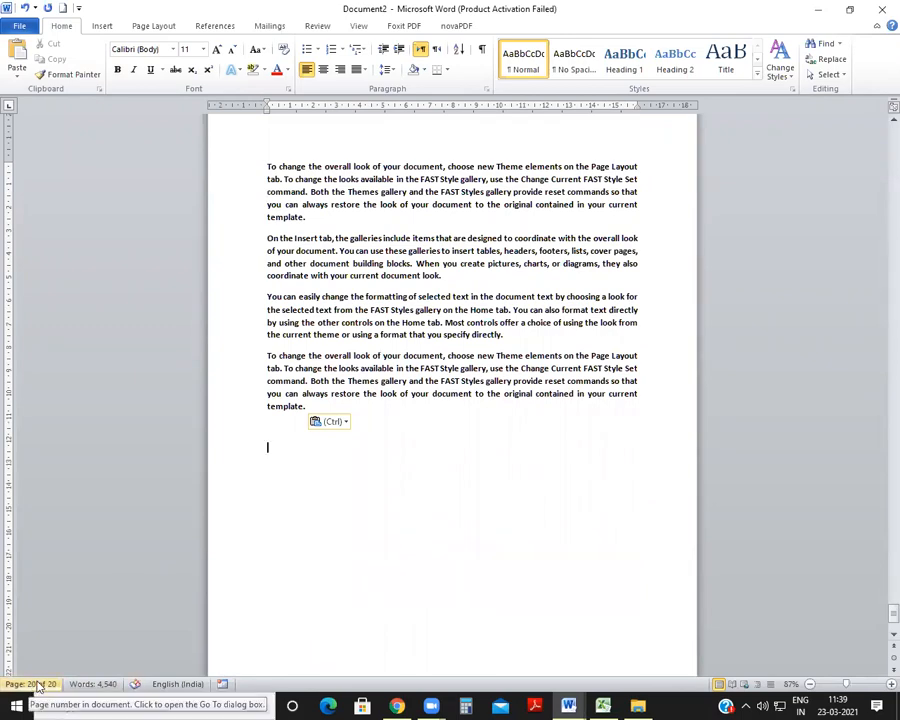
pyautogui.scroll(15, 315, 530)
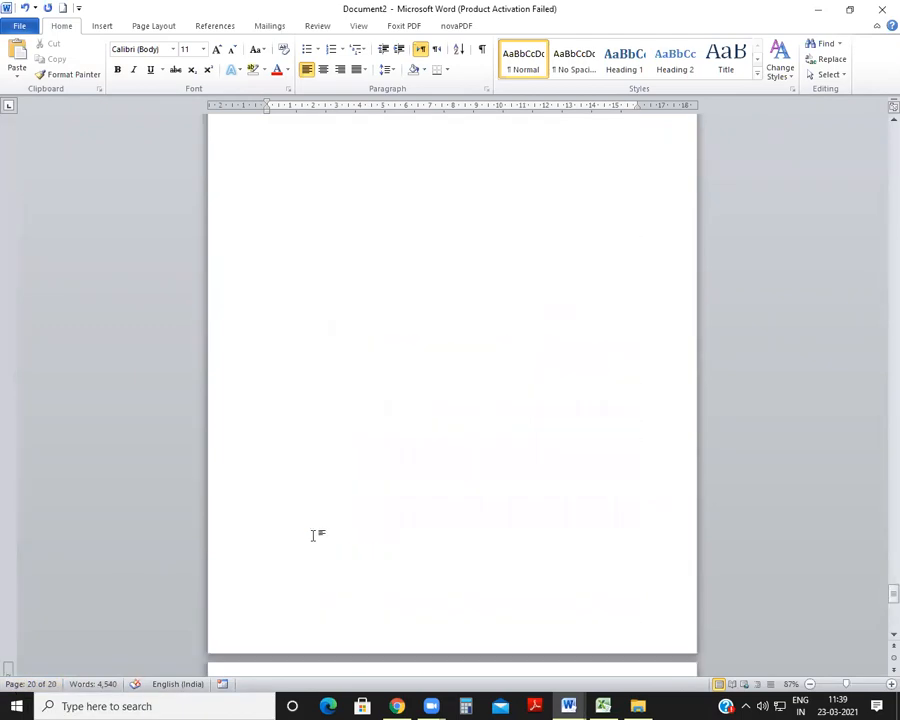
pyautogui.scroll(10, 313, 535)
pyautogui.scroll(-14, 313, 534)
pyautogui.scroll(20, 314, 535)
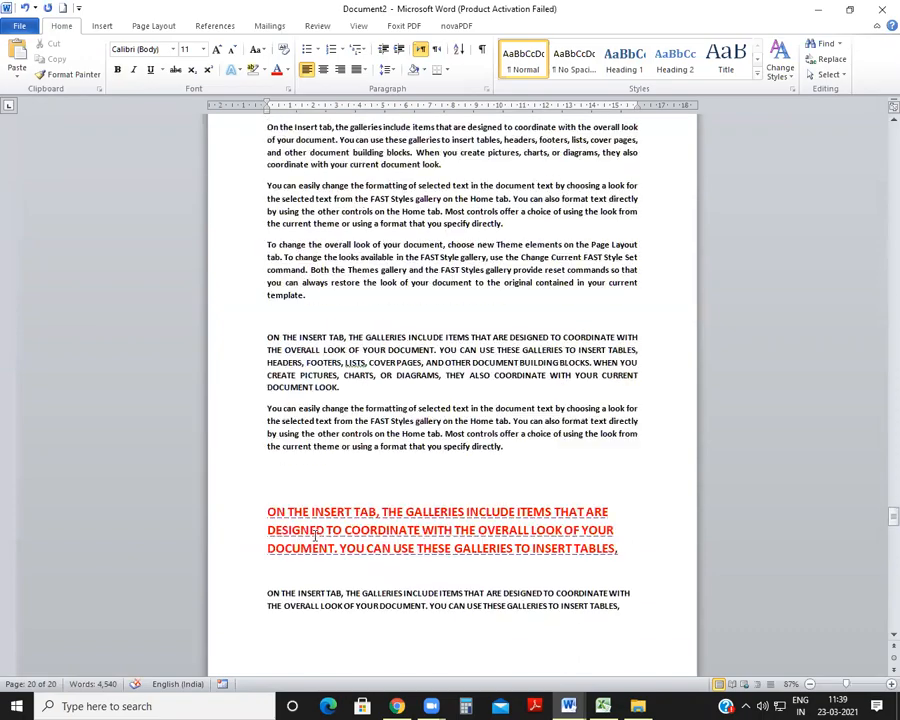
pyautogui.scroll(-20, 314, 535)
pyautogui.scroll(18, 313, 532)
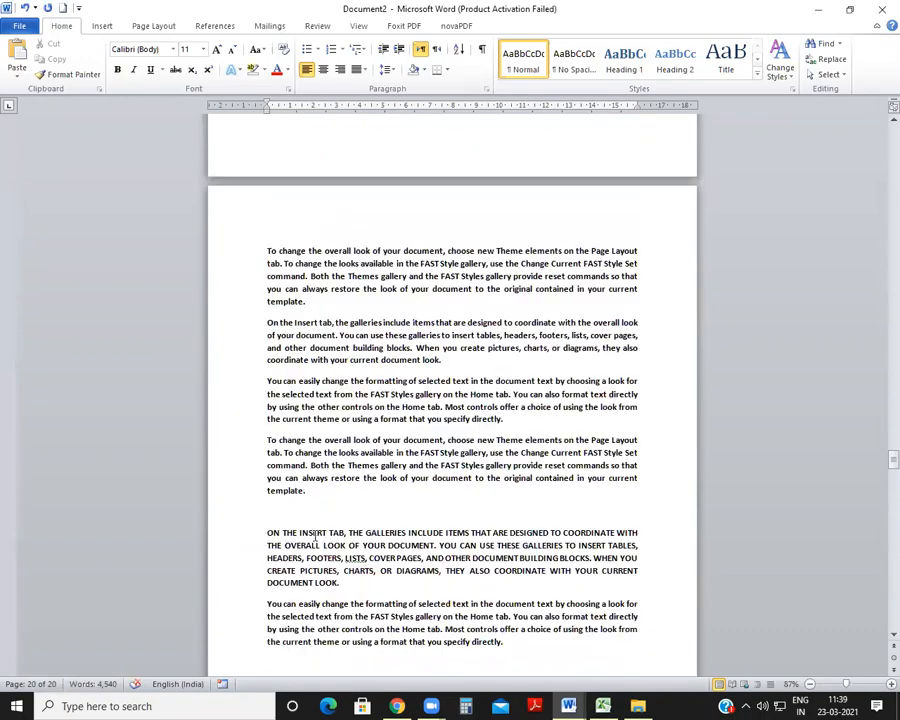
# Step: Return to the first page of Document2, jump to page 10 using Go To, and close the dialog
pyautogui.hotkey('ctrl', 'Home')
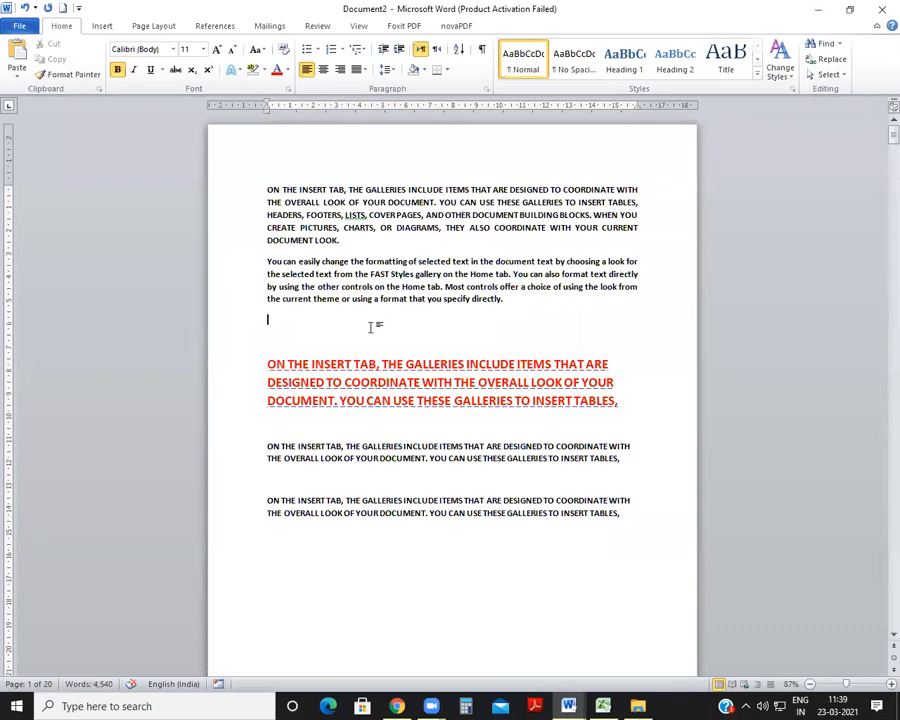
pyautogui.hotkey('ctrl', 'g')
pyautogui.write('10')
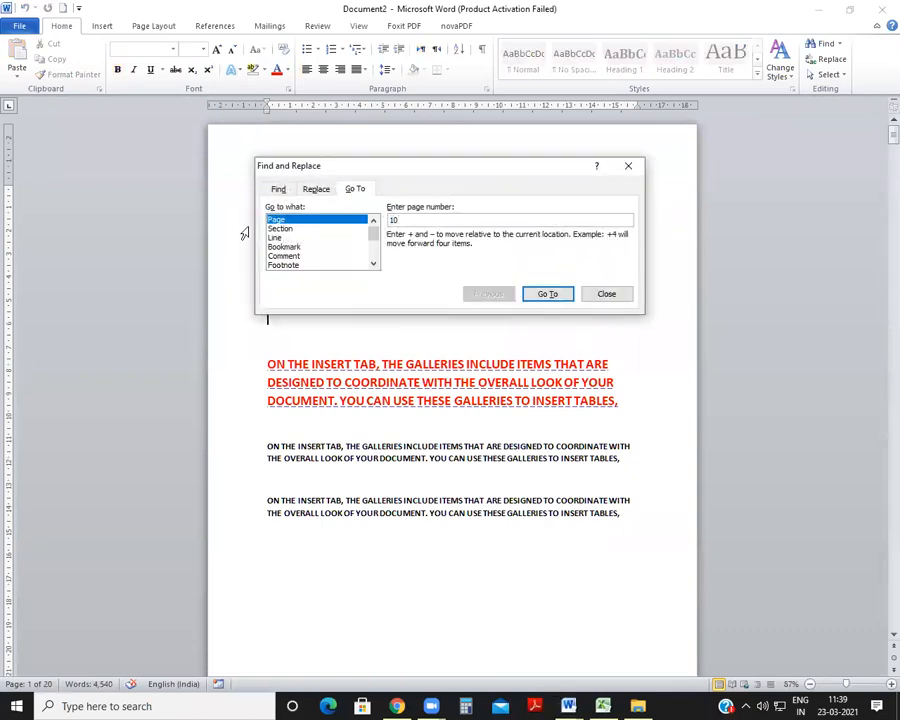
pyautogui.click(548, 294)
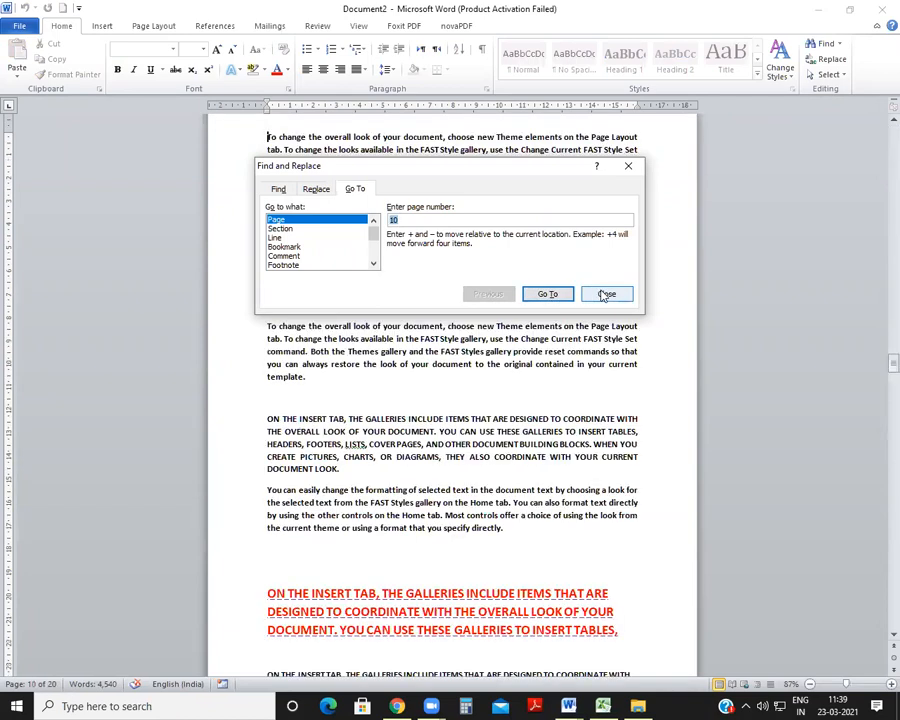
pyautogui.click(600, 294)
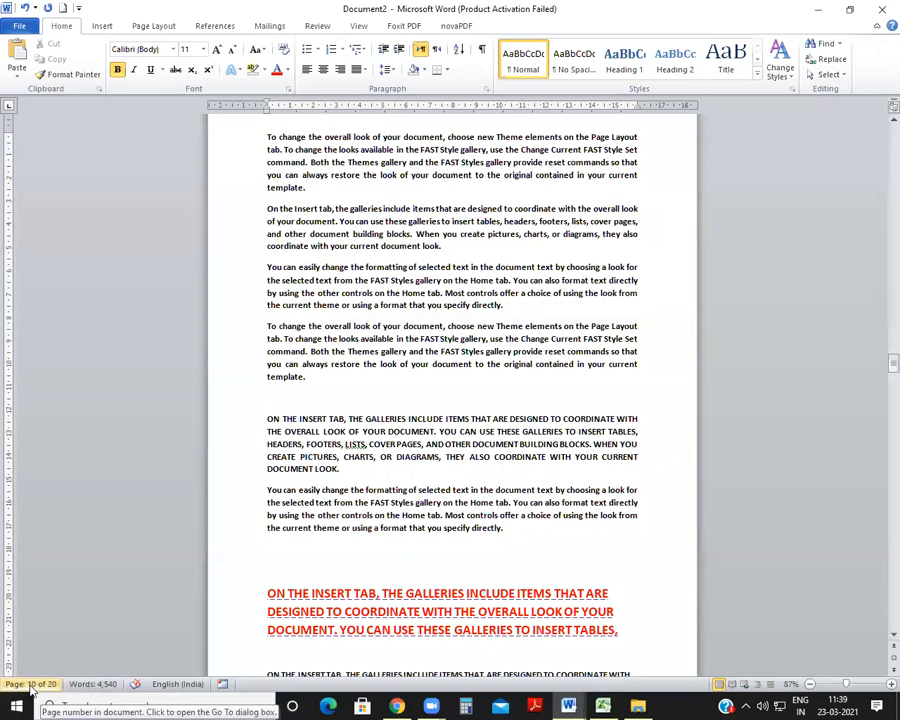
pyautogui.scroll(-3, 68, 616)
pyautogui.scroll(4, 104, 593)
pyautogui.scroll(4, 104, 593)
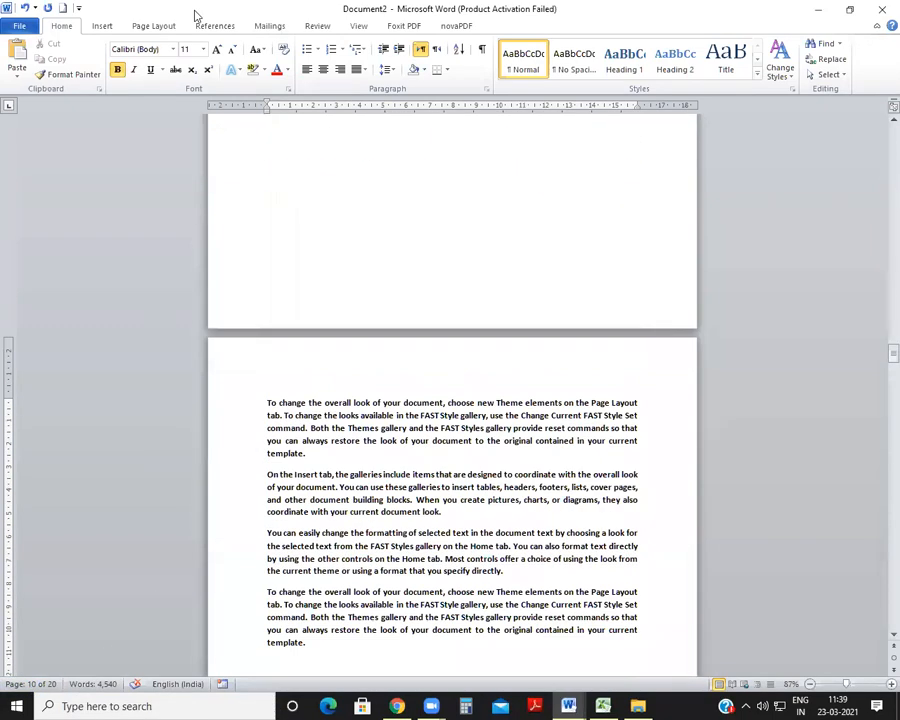
# Step: Insert Plain Number 2 page numbers at the top of Document2's pages and return to the body text
pyautogui.click(104, 27)
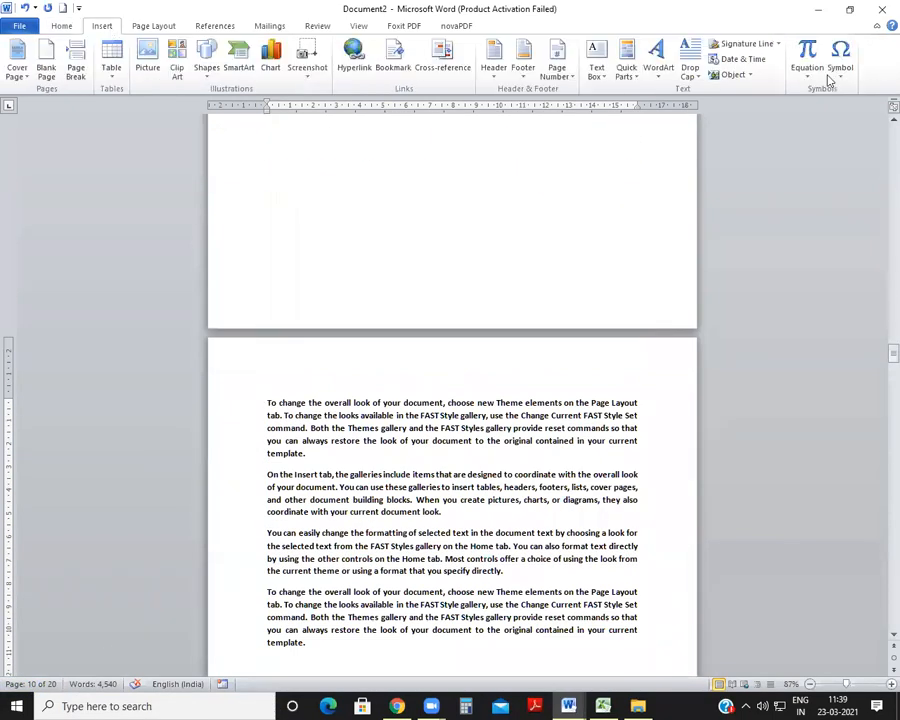
pyautogui.click(549, 63)
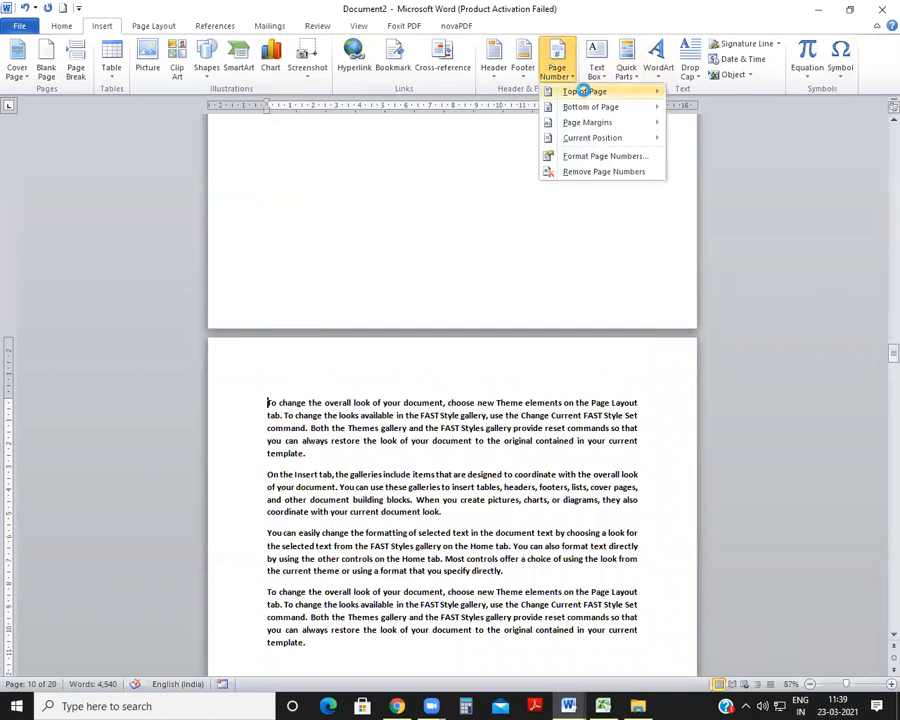
pyautogui.moveTo(584, 91)
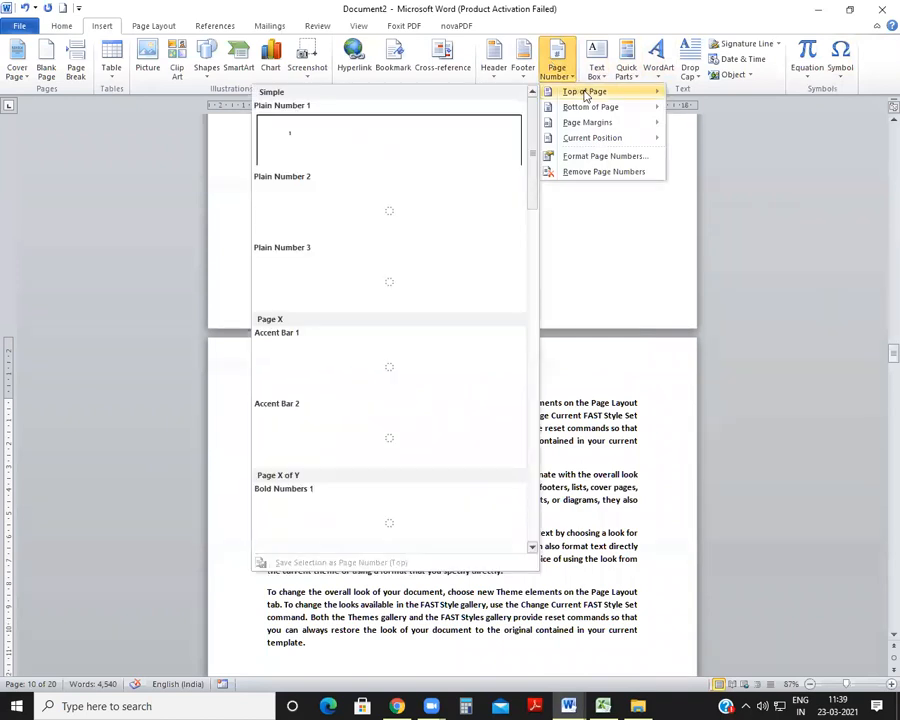
pyautogui.click(390, 222)
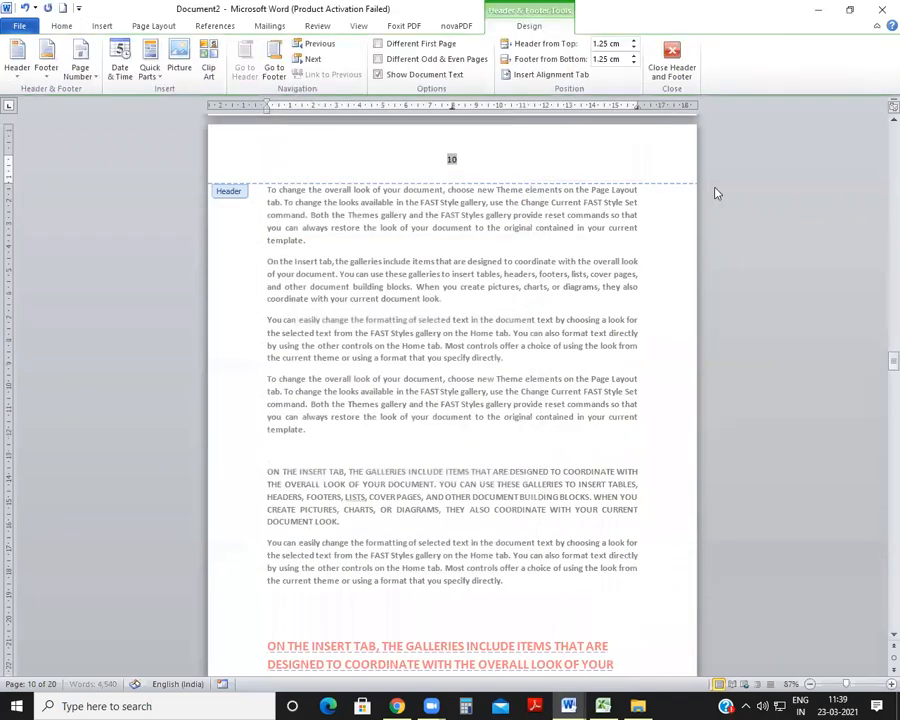
pyautogui.doubleClick(409, 417)
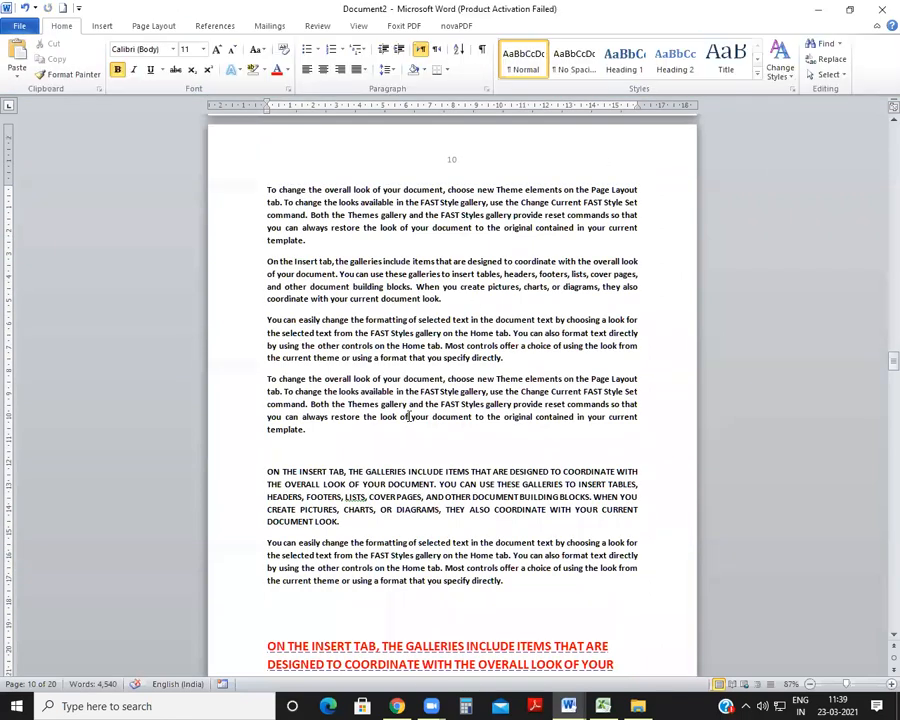
# Step: Jump to page 15 of Document2 using Go To and close the dialog
pyautogui.hotkey('ctrl', 'g')
pyautogui.write('15')
pyautogui.press('Return')
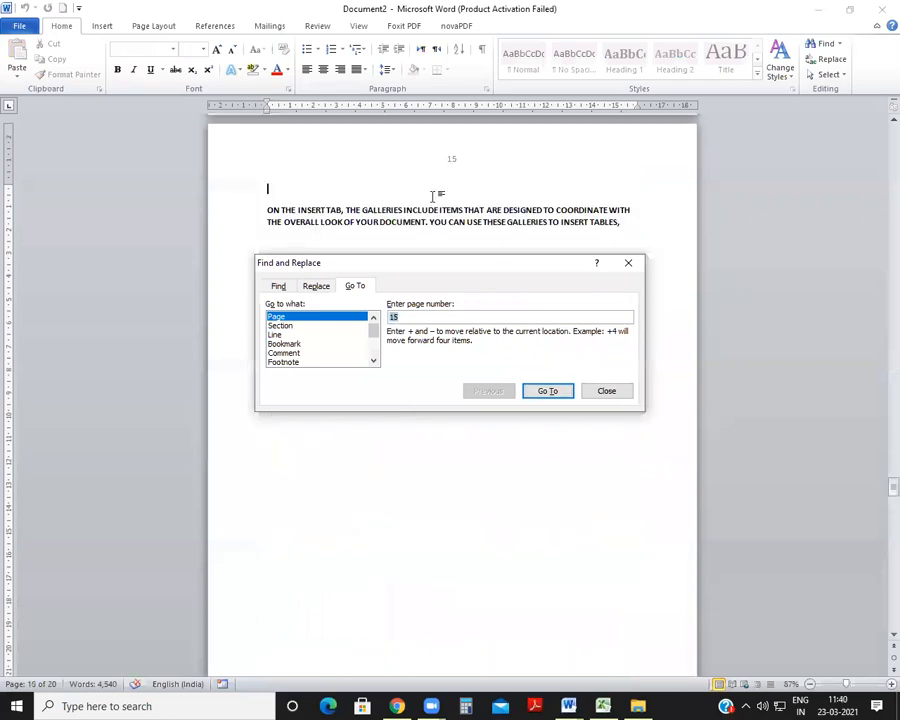
pyautogui.click(606, 390)
pyautogui.scroll(10, 308, 296)
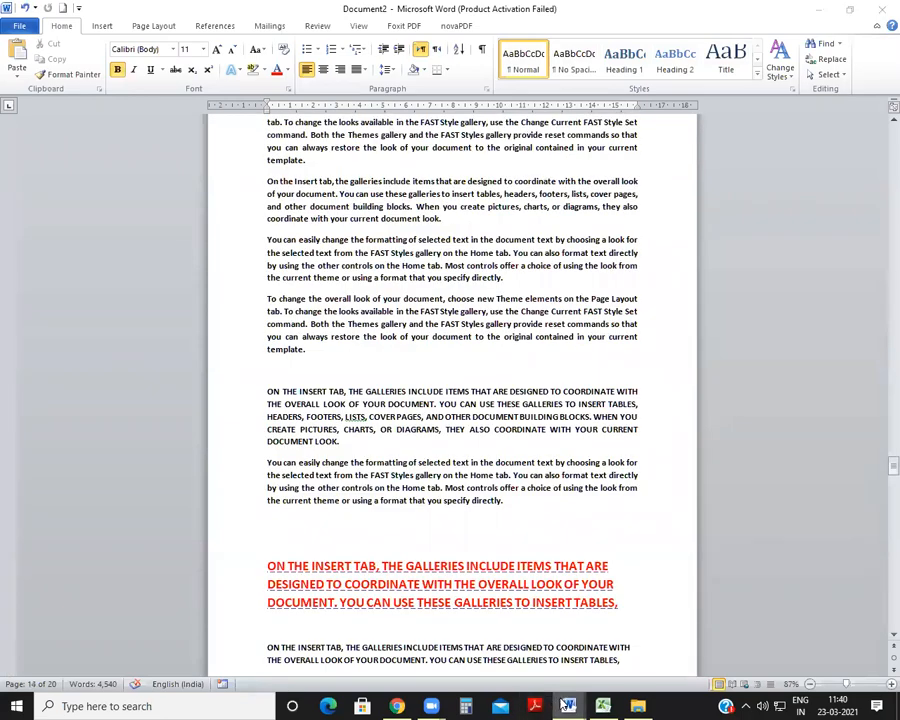
# Step: Color the GOTO row, with its CTRL+G shortcut, red in SHORTCUT KEY.docx
pyautogui.moveTo(566, 706)
pyautogui.click(580, 650)
pyautogui.moveTo(94, 526); pyautogui.dragTo(589, 496)
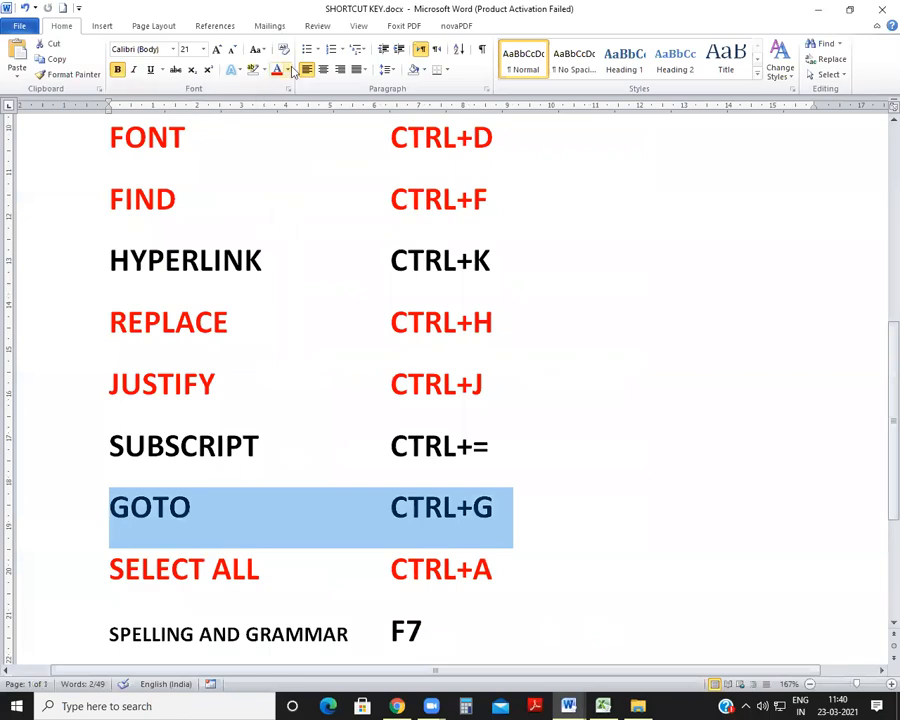
pyautogui.click(277, 70)
# Step: In Document2, delete the stray two-line ON THE INSERT TAB paragraph and the blank lines after it on page 15
pyautogui.click(568, 706)
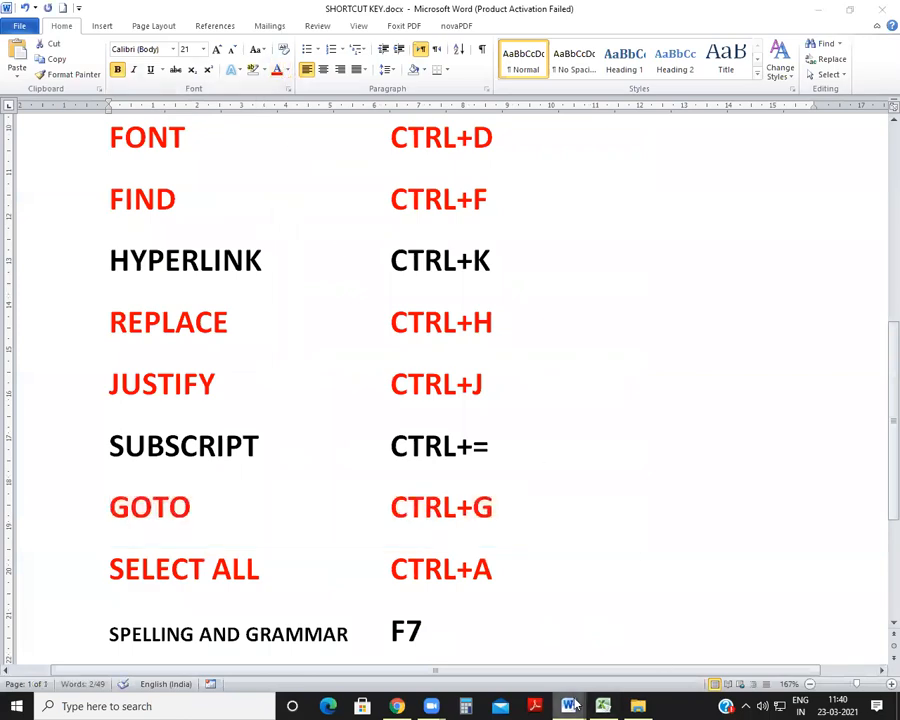
pyautogui.click(700, 640)
pyautogui.scroll(-5, 440, 461)
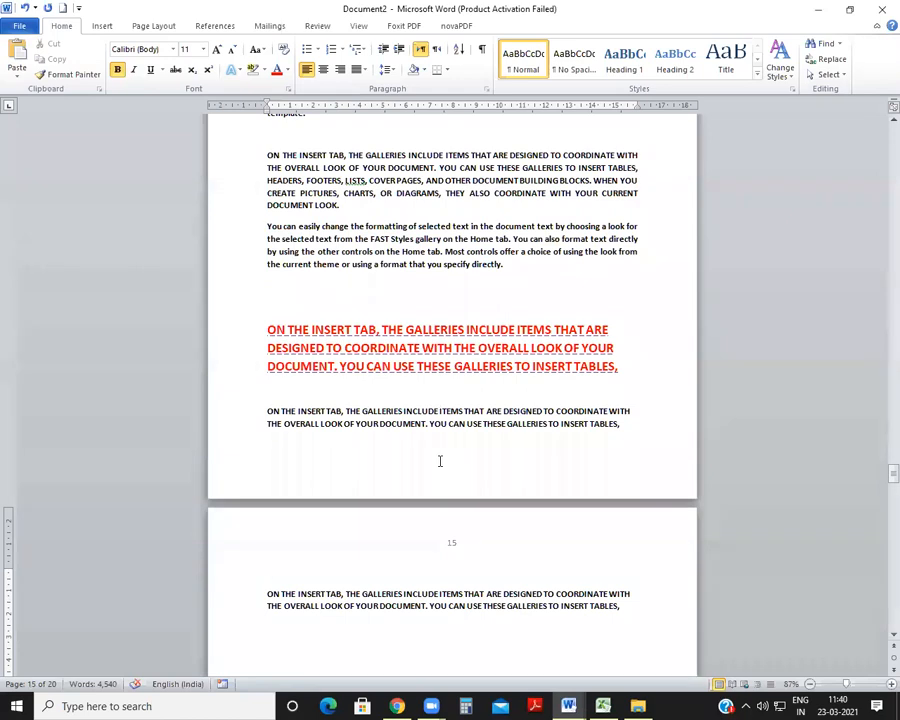
pyautogui.scroll(-3, 440, 461)
pyautogui.click(434, 432)
pyautogui.scroll(-4, 434, 432)
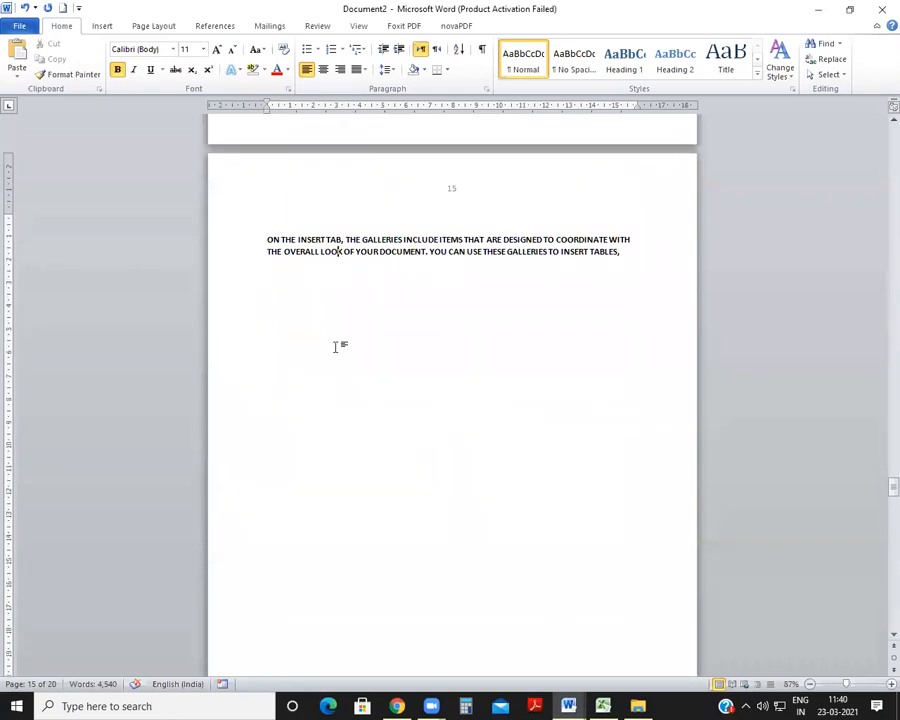
pyautogui.click(333, 345)
pyautogui.press('Down')
pyautogui.press('Down')
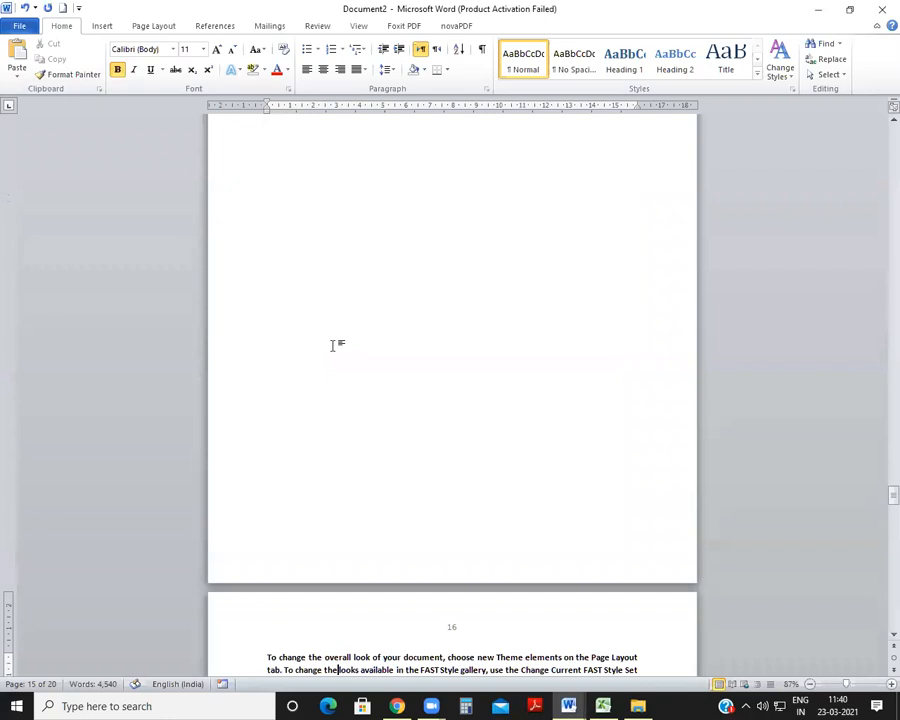
pyautogui.press('Up')
pyautogui.press('Up')
pyautogui.press('Down')
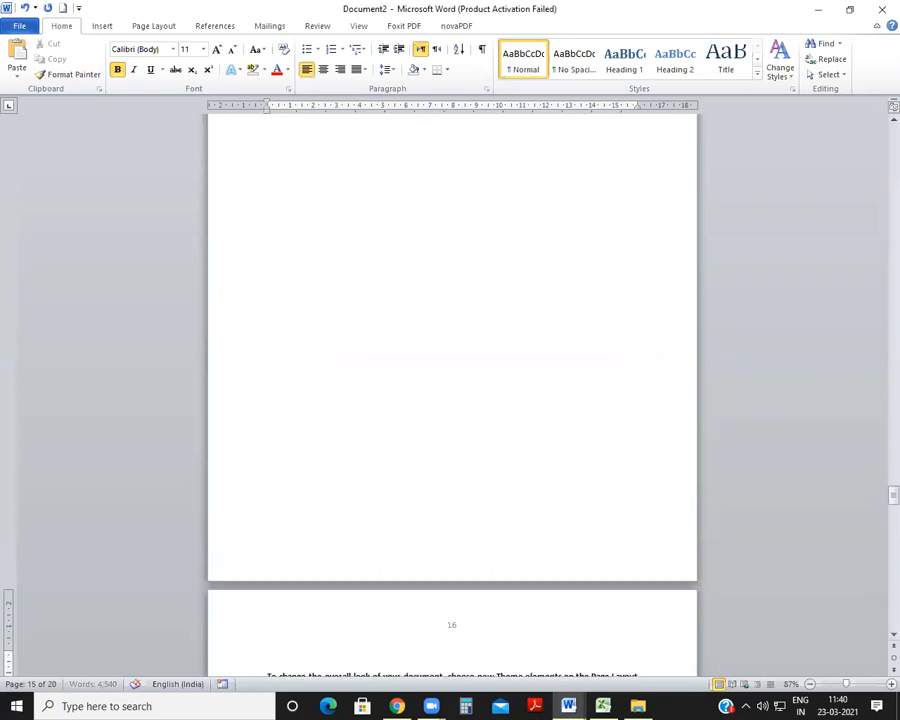
pyautogui.scroll(4, 283, 314)
pyautogui.click(285, 241)
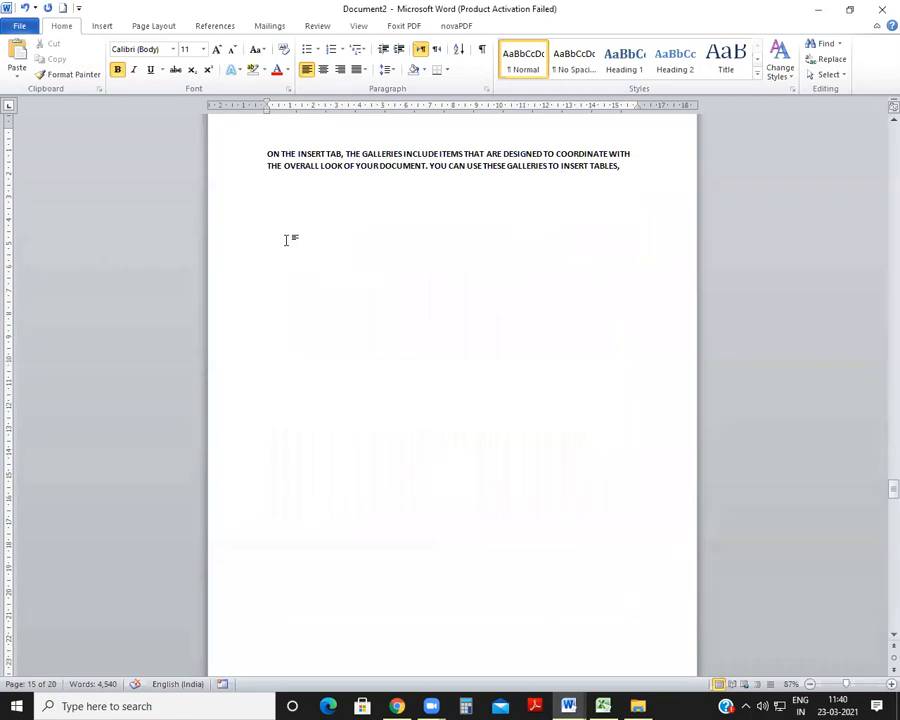
pyautogui.scroll(-10, 286, 240)
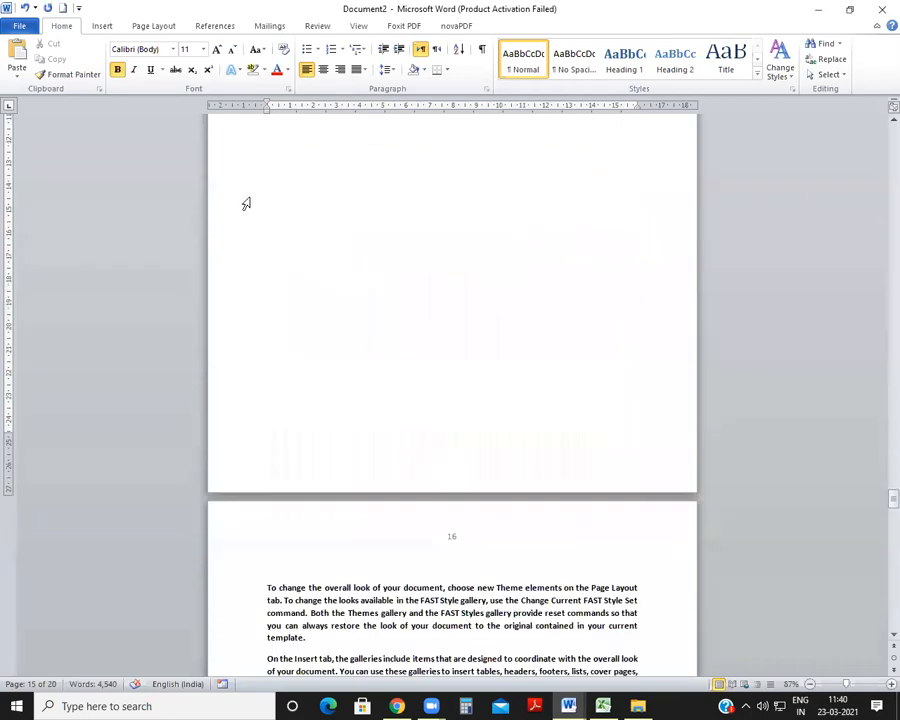
pyautogui.click(268, 446)
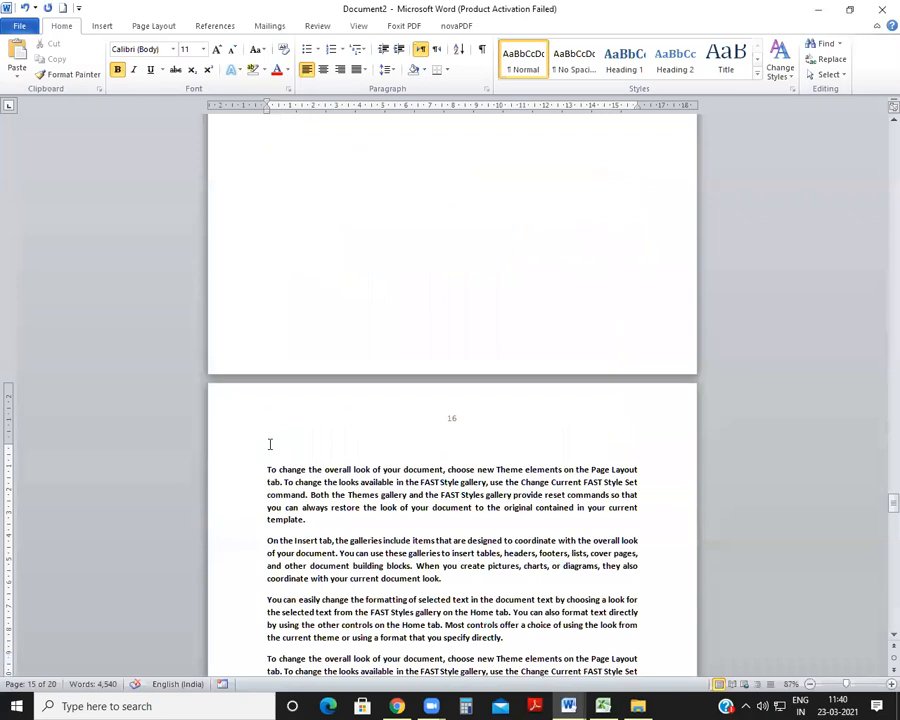
pyautogui.press('Up')
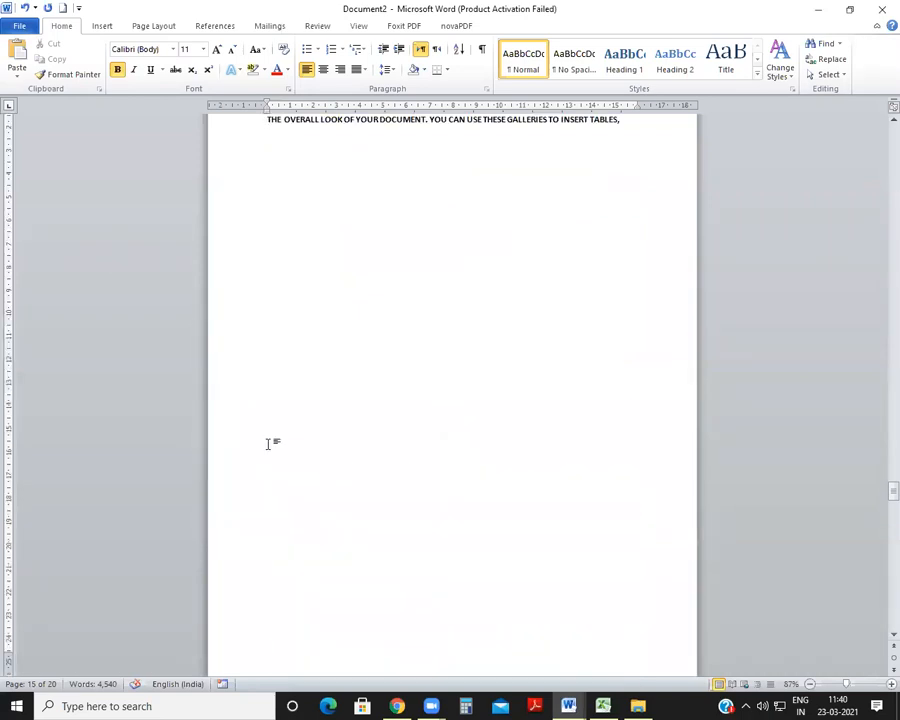
pyautogui.scroll(2, 248, 378)
pyautogui.scroll(3, 388, 362)
pyautogui.moveTo(264, 363); pyautogui.dragTo(637, 704)
pyautogui.press('Delete')
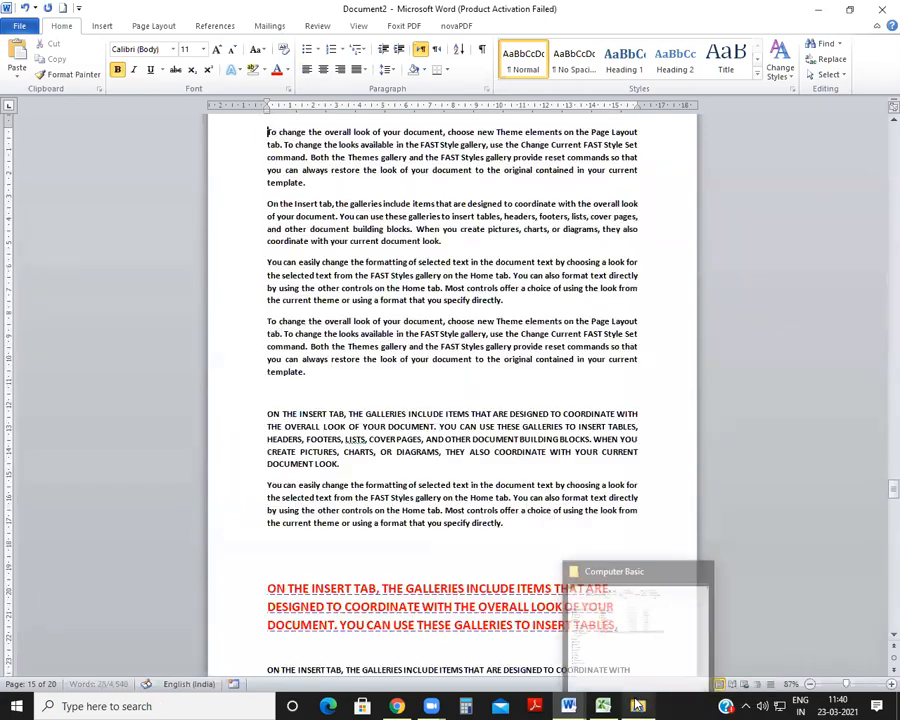
# Step: Delete the same stray two-line ON THE INSERT TAB paragraph and its blank lines from the next page, page 16
pyautogui.scroll(-6, 502, 518)
pyautogui.scroll(2, 502, 516)
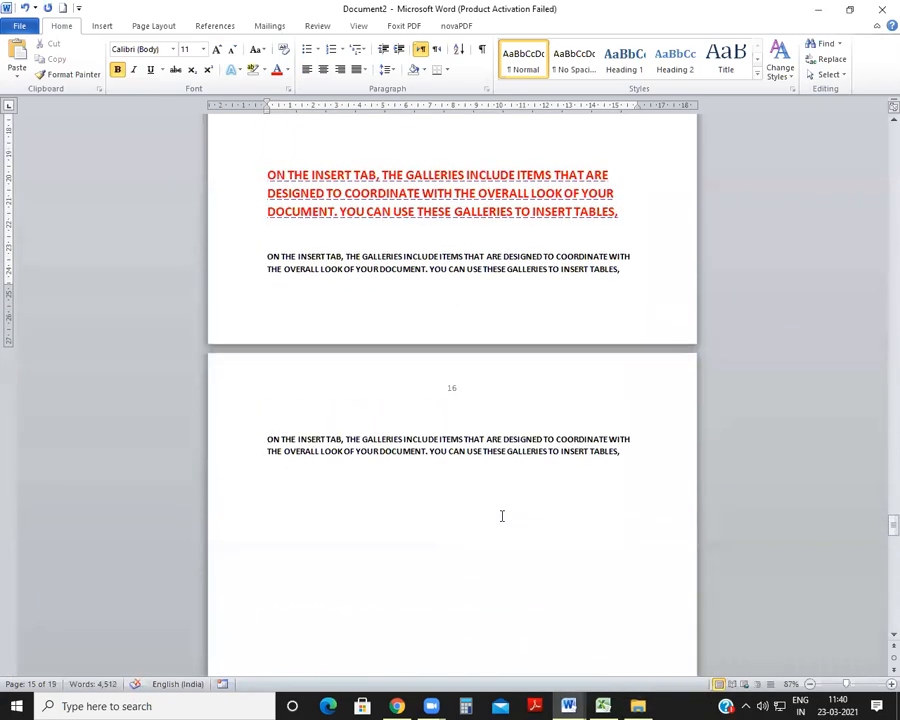
pyautogui.moveTo(273, 412); pyautogui.dragTo(725, 530)
pyautogui.hotkey('ctrl', 'v')
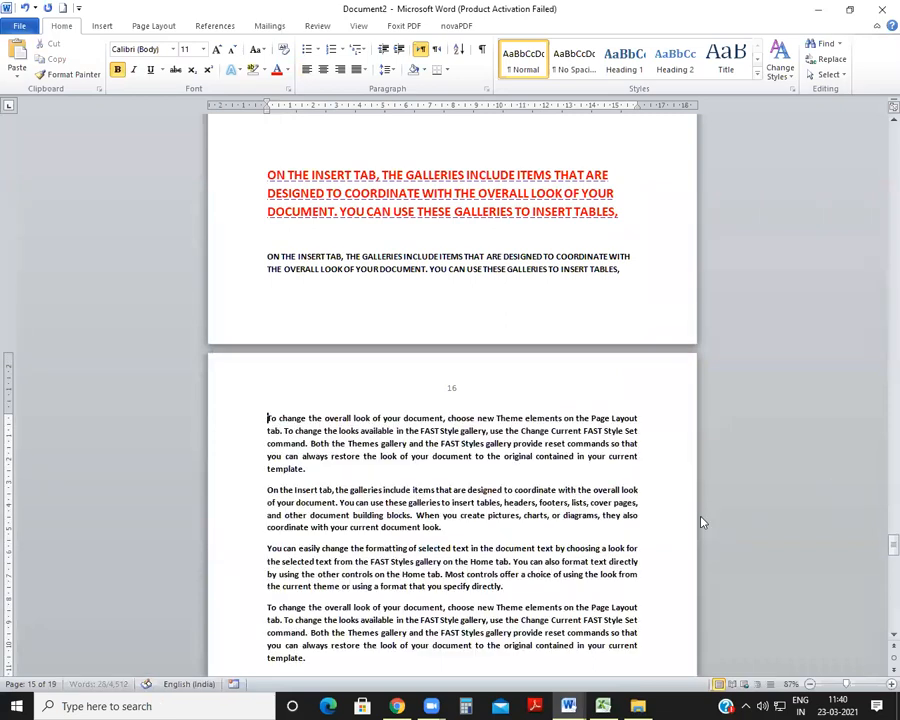
pyautogui.scroll(-1, 702, 522)
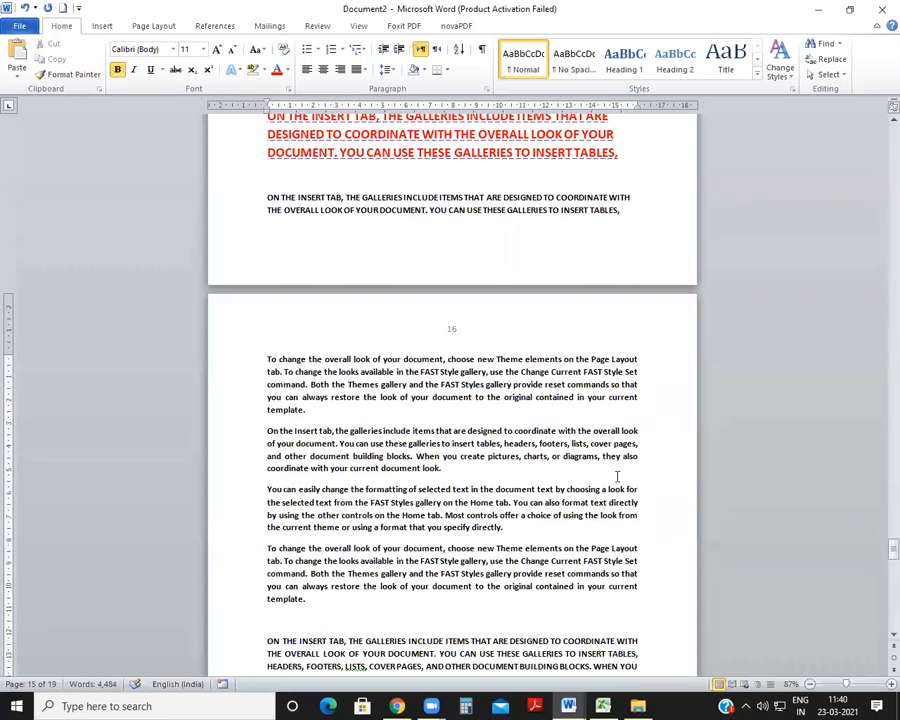
pyautogui.click(474, 457)
pyautogui.click(271, 614)
pyautogui.write('THIS ARE')
pyautogui.press('BackSpace')
pyautogui.write('This are bat.')
pyautogui.press('BackSpace')
pyautogui.press('BackSpace')
pyautogui.press('BackSpace')
pyautogui.press('BackSpace')
# Step: Look up the Spelling and Grammar row and its F7 shortcut in SHORTCUT KEY.docx
pyautogui.moveTo(568, 706)
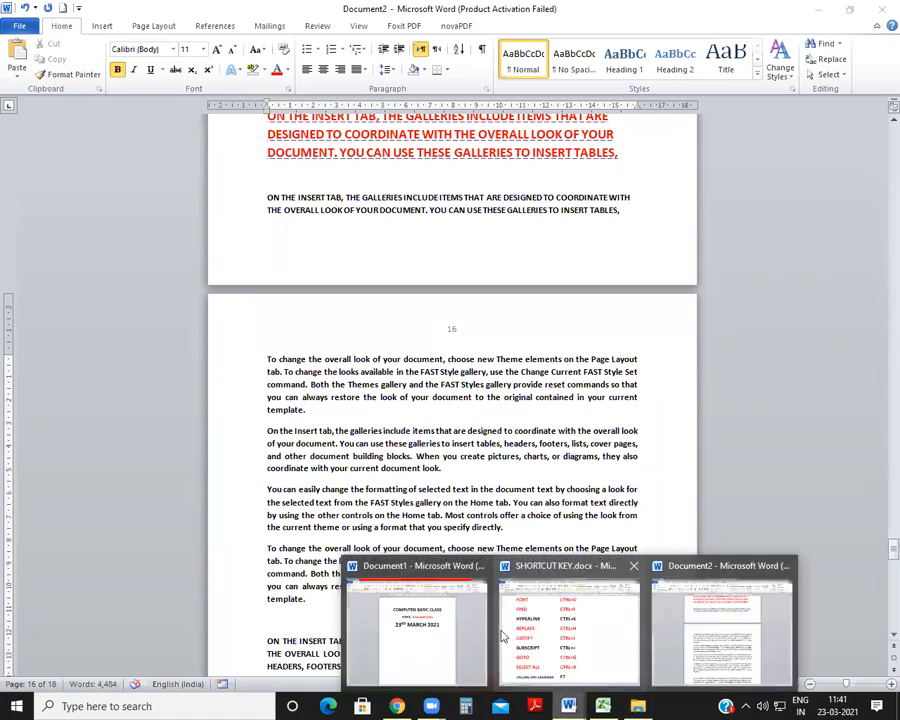
pyautogui.click(608, 633)
pyautogui.scroll(-2, 385, 414)
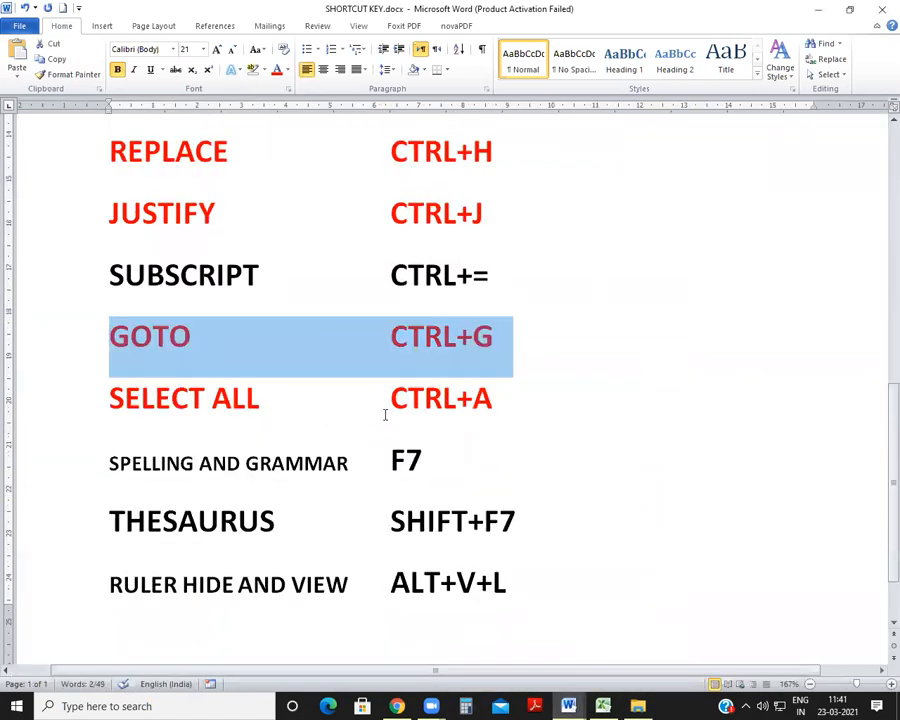
pyautogui.click(370, 447)
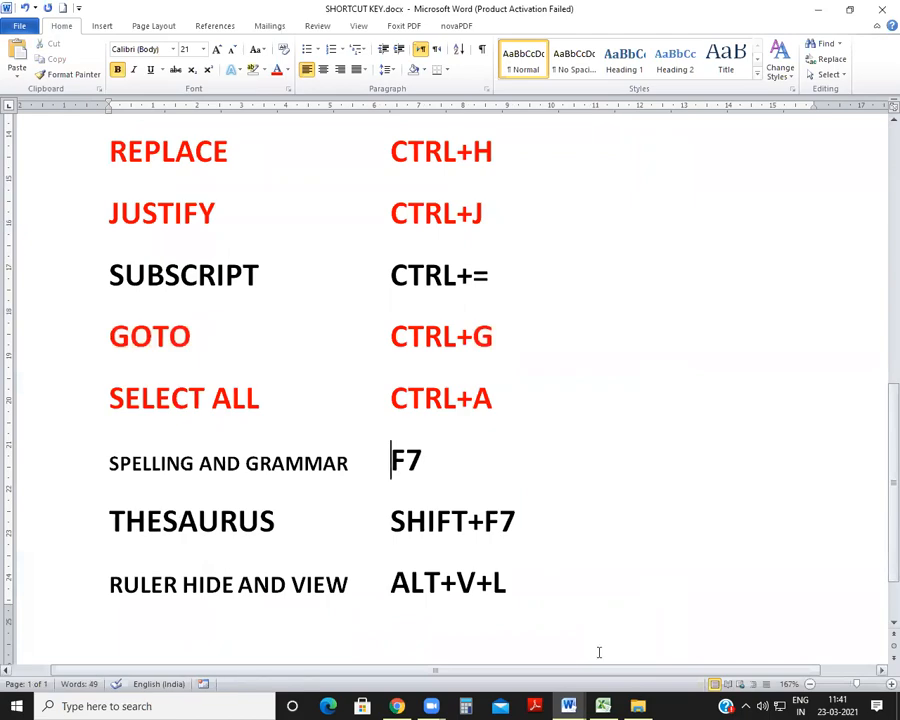
# Step: Return to Document2 and enter the word Katran on the blank line above the uppercase paragraph on page 16
pyautogui.moveTo(578, 706)
pyautogui.click(738, 628)
pyautogui.scroll(2, 292, 472)
pyautogui.scroll(-3, 292, 472)
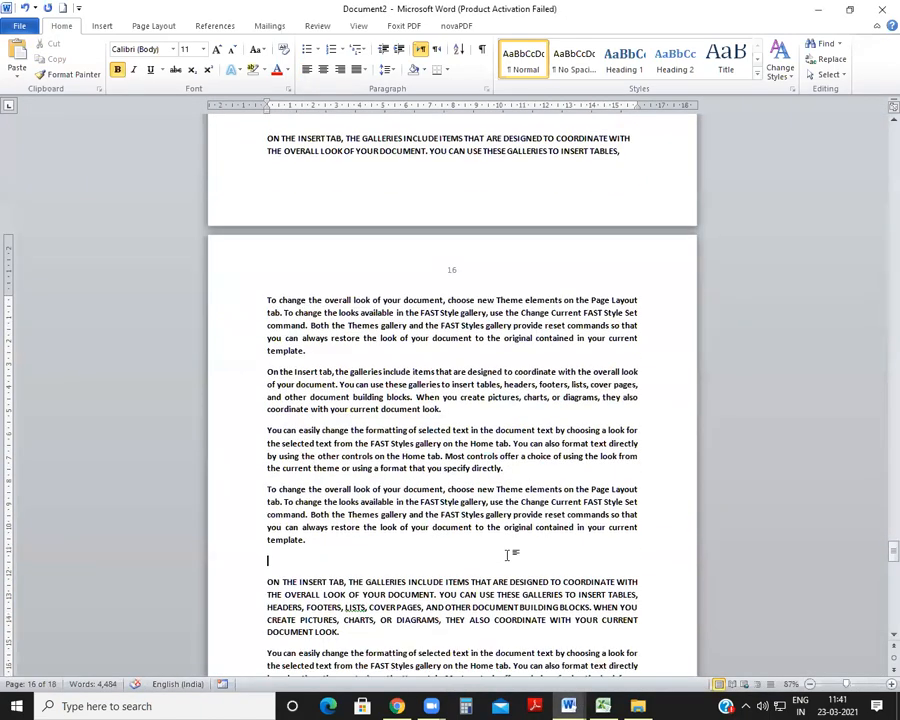
pyautogui.write('mohan')
pyautogui.press('BackSpace')
pyautogui.press('BackSpace')
pyautogui.press('BackSpace')
pyautogui.press('BackSpace')
pyautogui.press('BackSpace')
pyautogui.press('BackSpace')
pyautogui.write('katran')
# Step: Introduce a grammar error on page 16 by putting a space before the full stop after "template" in the paragraph above Katran
pyautogui.scroll(-3, 227, 584)
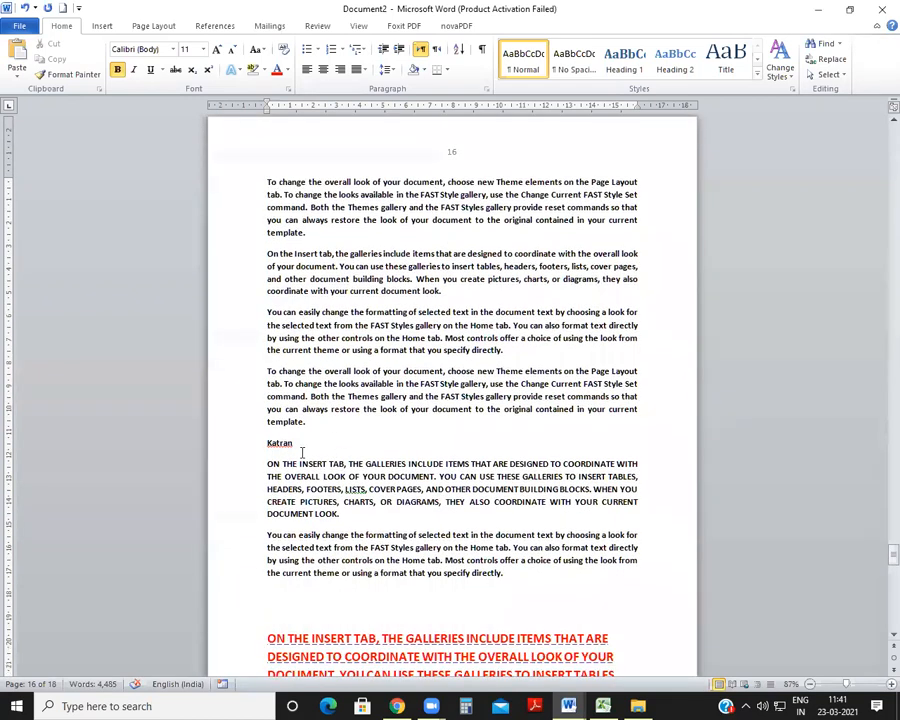
pyautogui.press('BackSpace')
pyautogui.click(312, 449)
pyautogui.click(313, 424)
pyautogui.write('.')
pyautogui.scroll(4, 313, 468)
pyautogui.scroll(5, 313, 472)
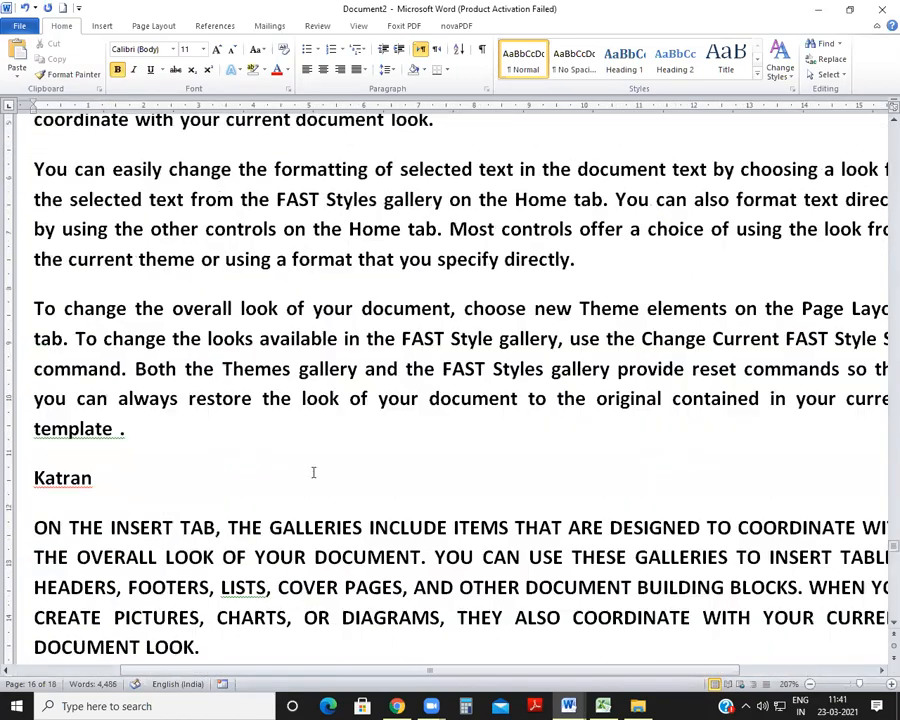
pyautogui.scroll(-1, 313, 472)
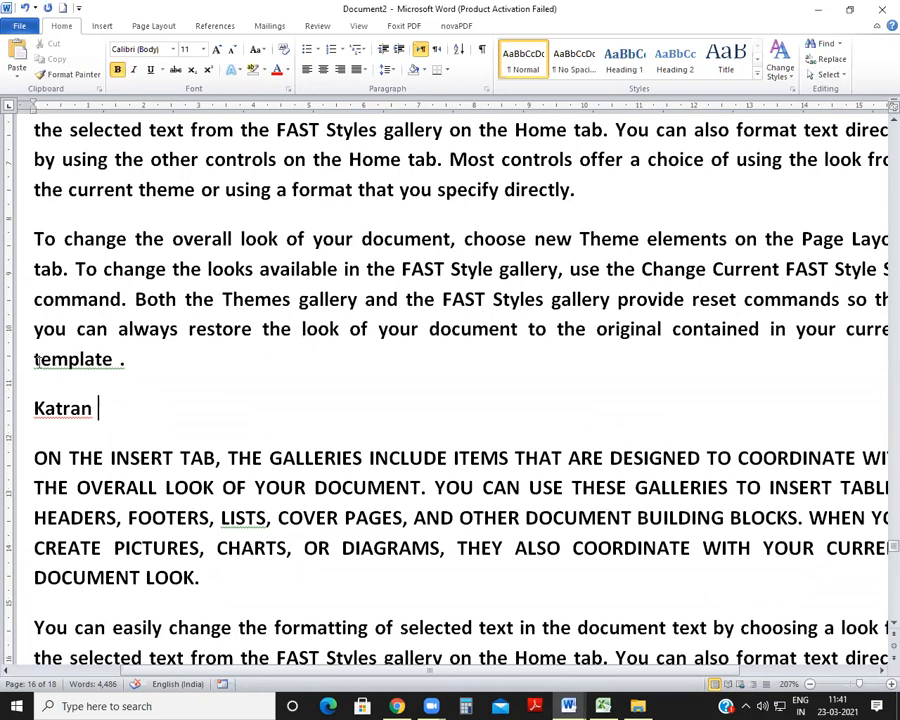
pyautogui.moveTo(38, 360); pyautogui.dragTo(121, 367)
pyautogui.click(126, 362)
pyautogui.press('BackSpace')
pyautogui.click(166, 367)
pyautogui.press('Left')
# Step: Misspell INSERT as INSERp at the start of the uppercase paragraph below Katran
pyautogui.click(99, 408)
pyautogui.click(173, 458)
pyautogui.press('BackSpace')
pyautogui.write('p')
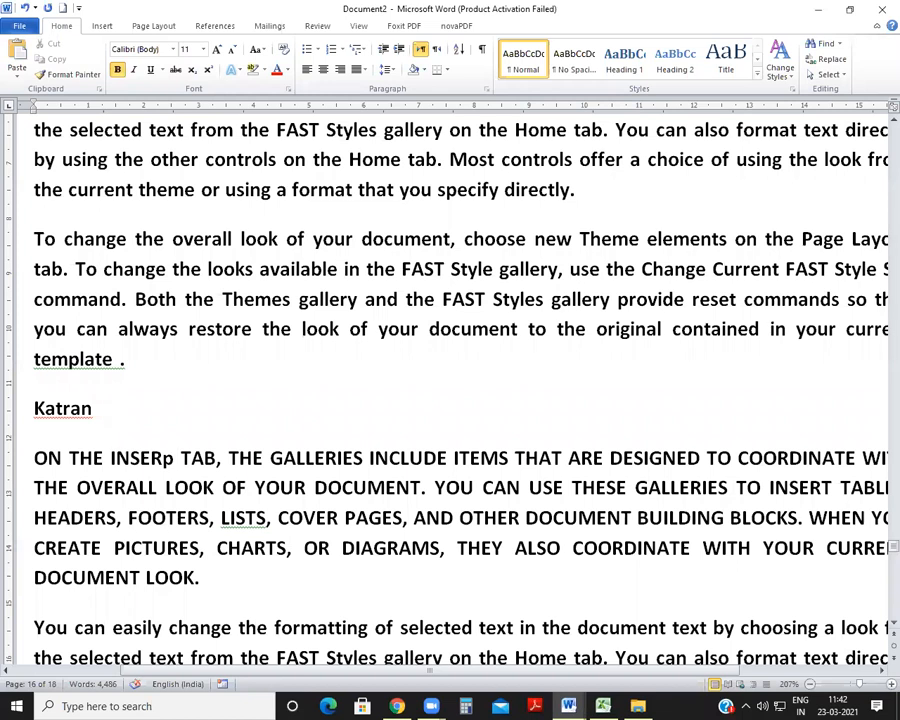
pyautogui.click(170, 487)
# Step: Delete the word Katran together with its line above the uppercase paragraph
pyautogui.click(97, 409)
pyautogui.press('BackSpace')
pyautogui.press('BackSpace')
pyautogui.press('BackSpace')
pyautogui.press('BackSpace')
pyautogui.press('BackSpace')
pyautogui.press('BackSpace')
pyautogui.press('BackSpace')
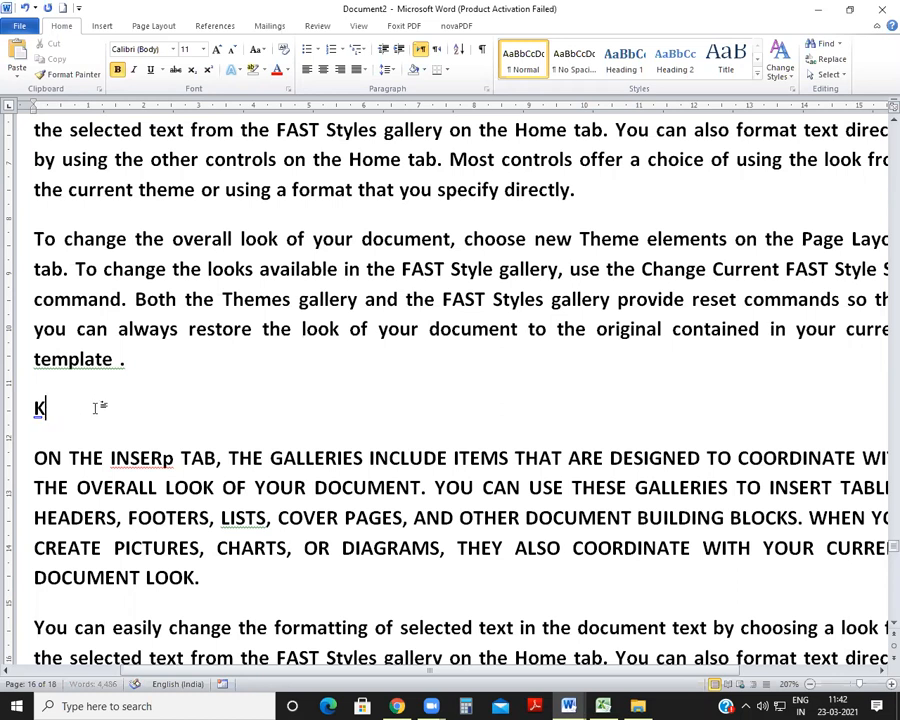
pyautogui.click(151, 405)
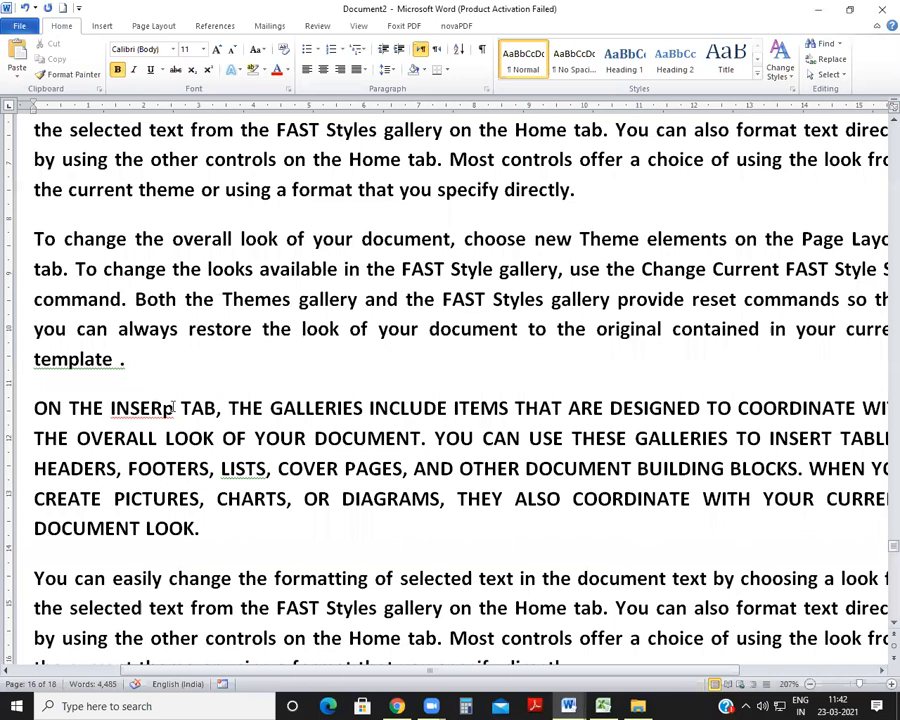
# Step: Recheck the shortcut list in SHORTCUT KEY.docx, then run the Spelling and Grammar check on Document2
pyautogui.click(568, 706)
pyautogui.click(540, 645)
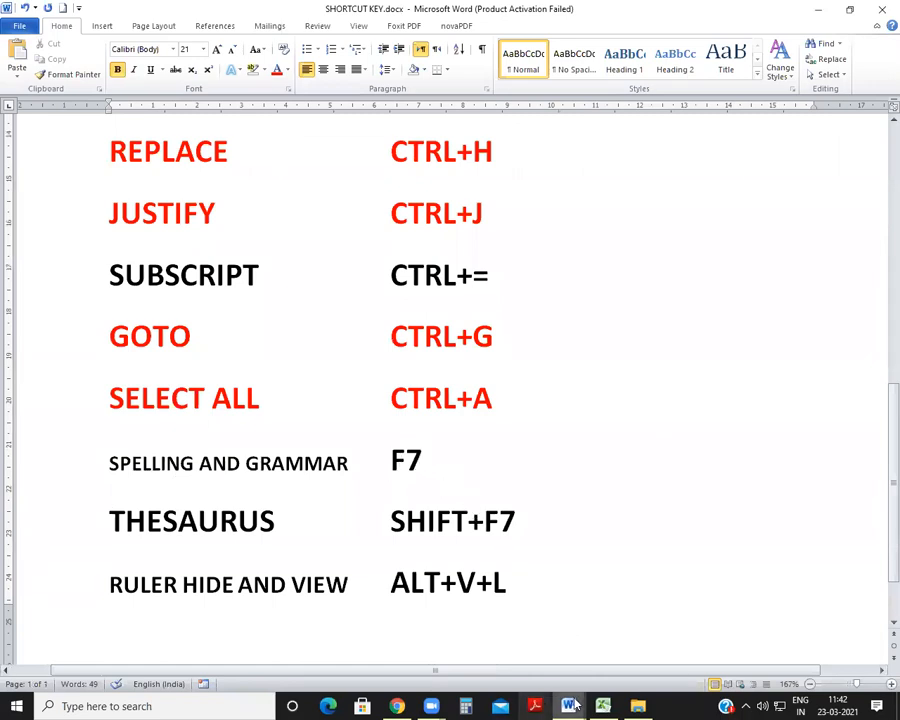
pyautogui.moveTo(568, 706)
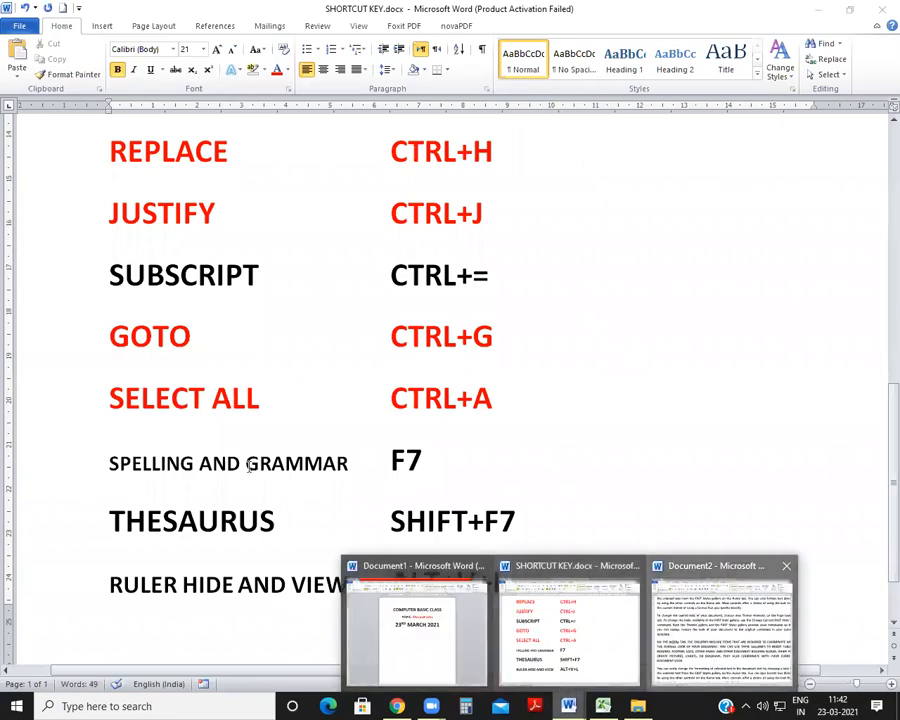
pyautogui.click(693, 620)
pyautogui.press('F7')
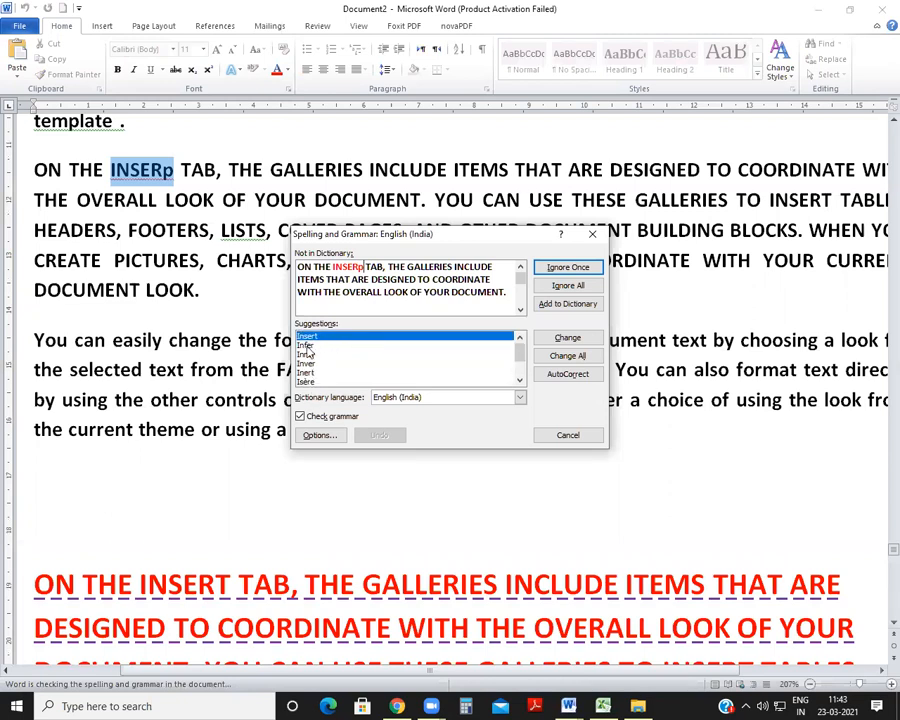
# Step: Review the suggestions for INSERp and change all its occurrences to Insert
pyautogui.click(305, 346)
pyautogui.click(305, 364)
pyautogui.click(314, 337)
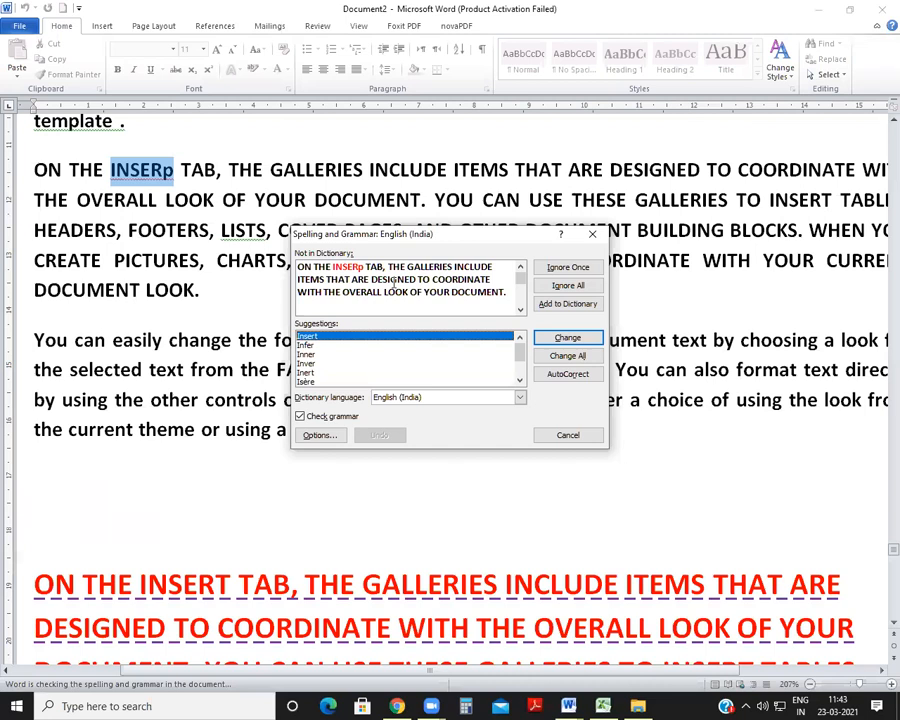
pyautogui.click(569, 358)
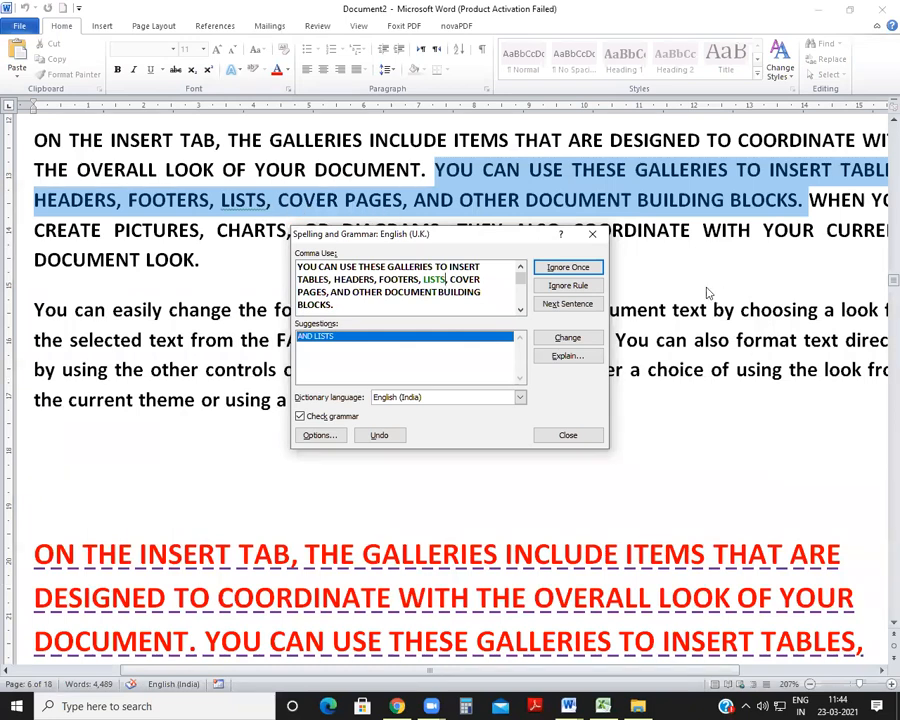
# Step: Ignore the Comma Use rule, accept "template." for the Extra Space error, and finish the spelling and grammar check
pyautogui.click(559, 287)
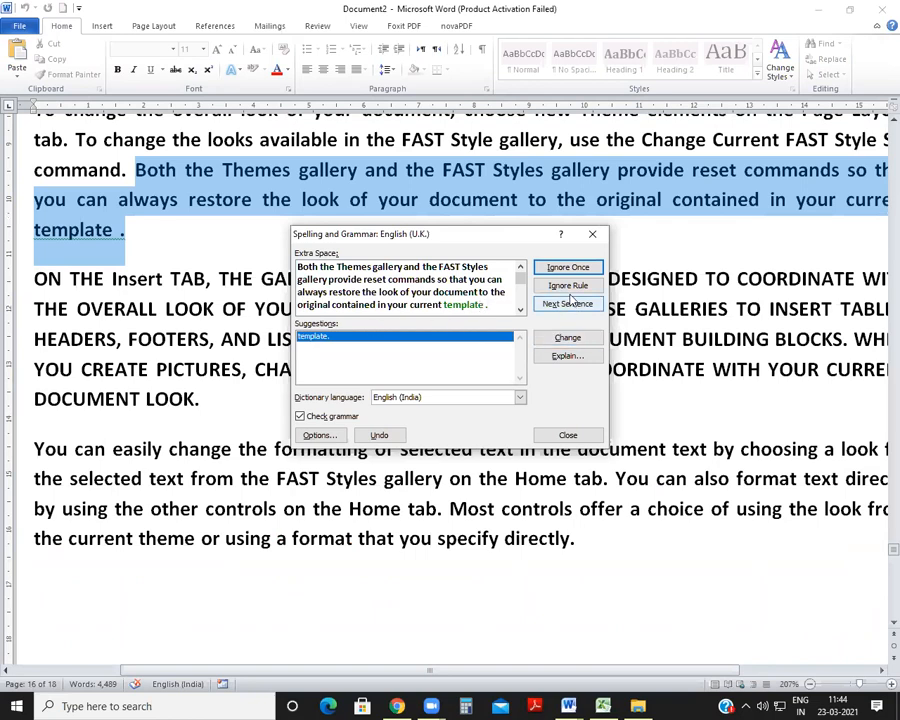
pyautogui.click(562, 337)
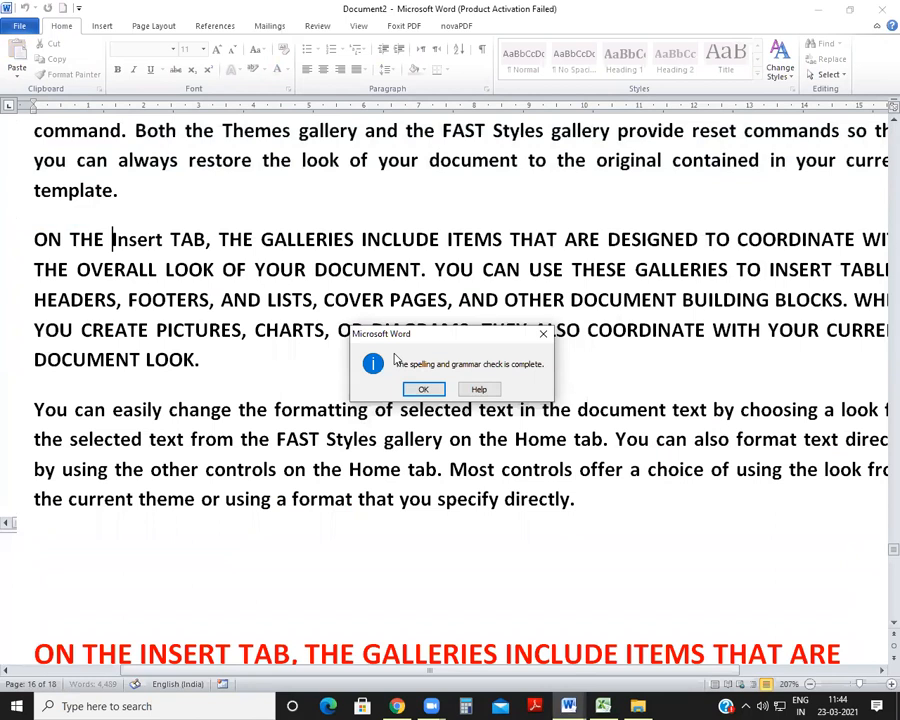
pyautogui.click(425, 390)
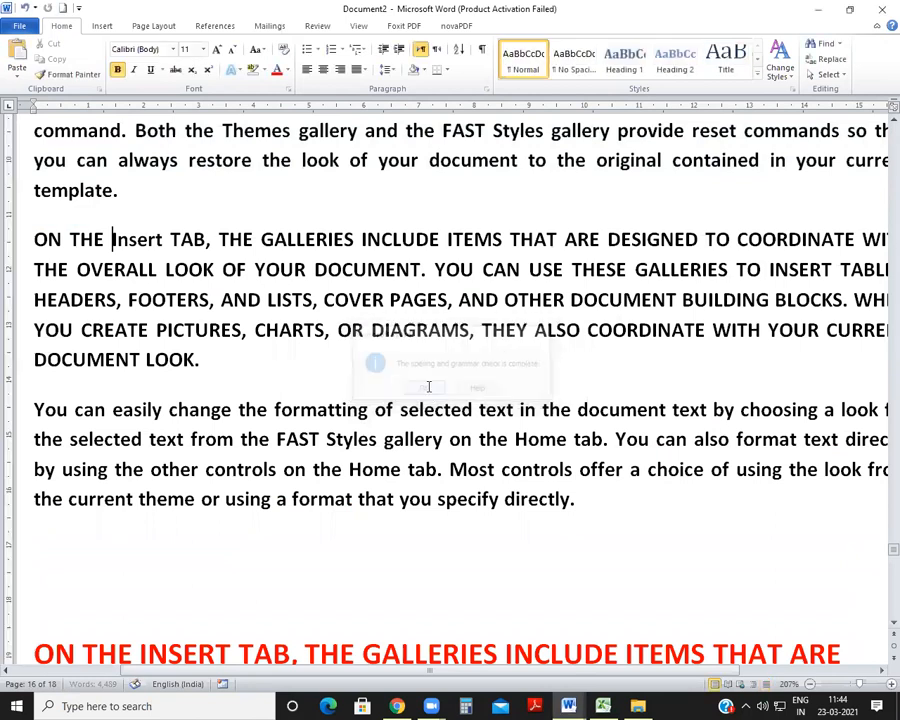
# Step: Color the SPELLING AND GRAMMAR row, with its F7 shortcut, red in SHORTCUT KEY.docx
pyautogui.moveTo(568, 706)
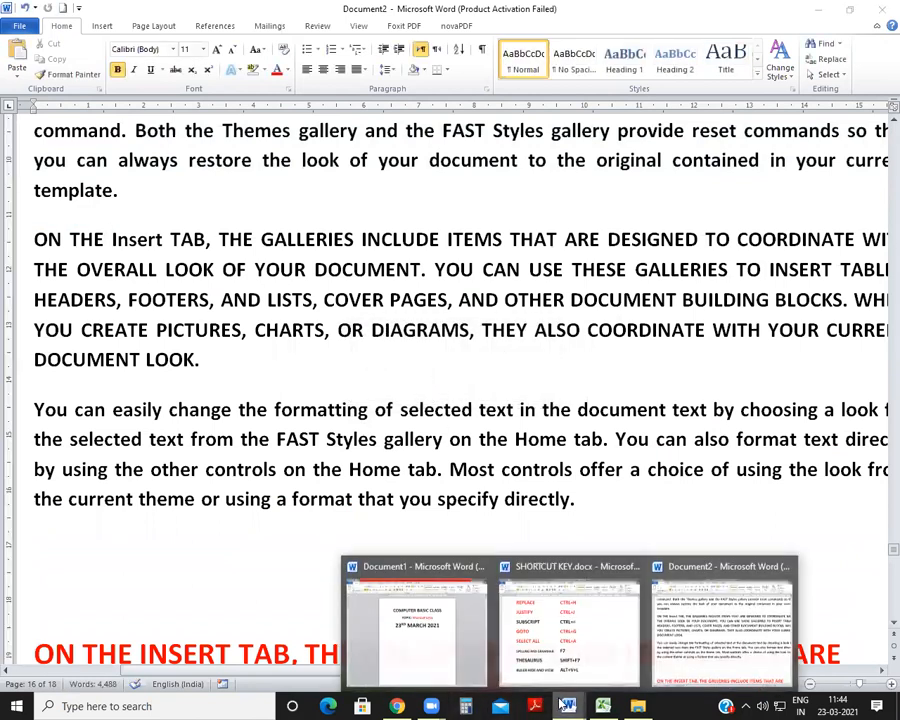
pyautogui.click(592, 648)
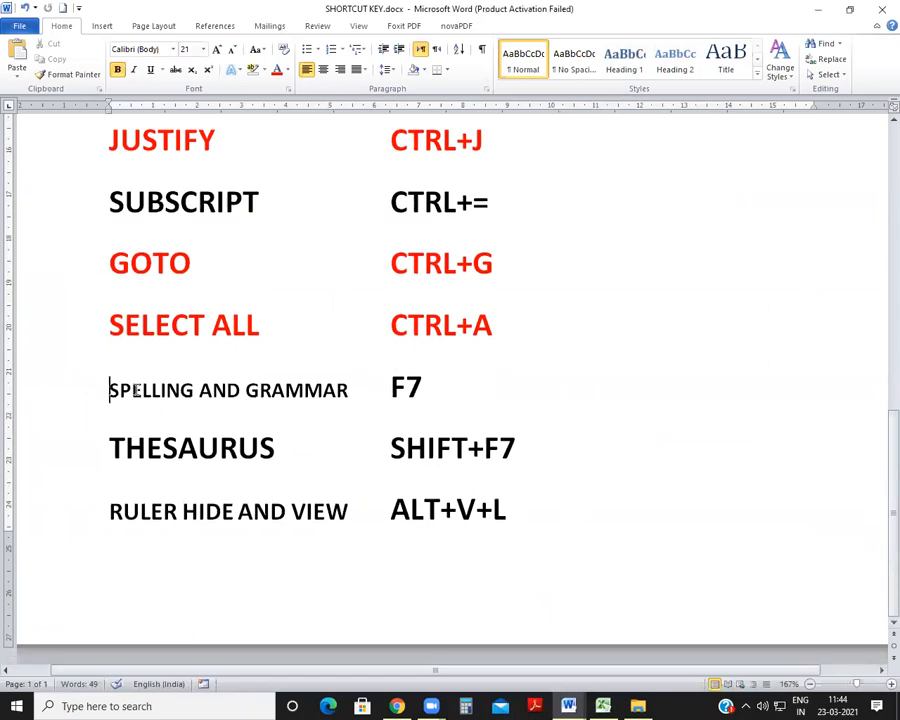
pyautogui.moveTo(110, 390); pyautogui.dragTo(488, 390)
pyautogui.click(277, 70)
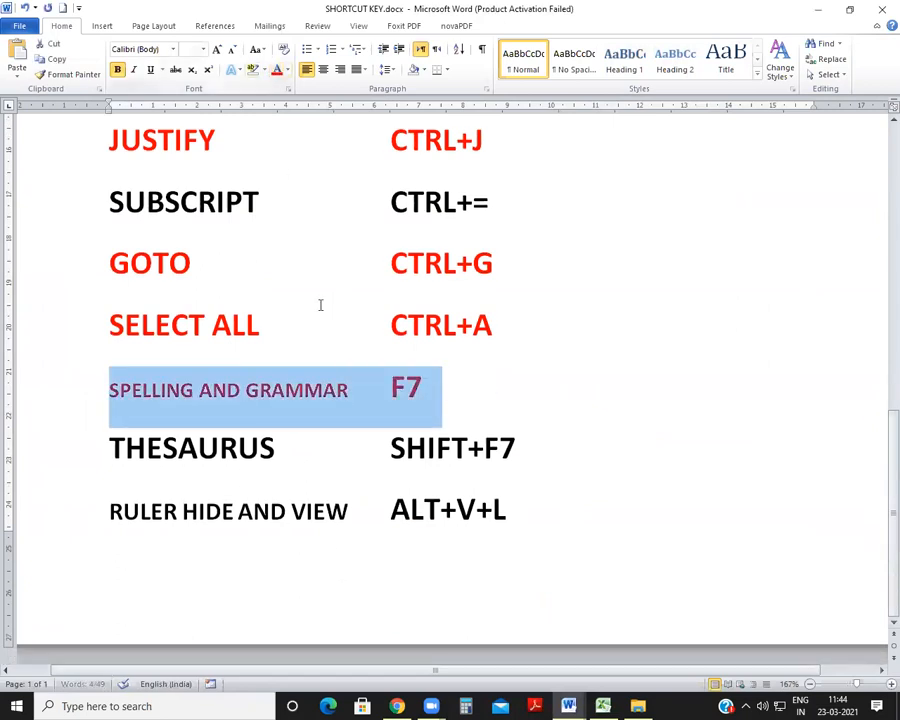
# Step: Hide the ruler in SHORTCUT KEY.docx to demonstrate the RULER HIDE AND VIEW entry
pyautogui.click(335, 448)
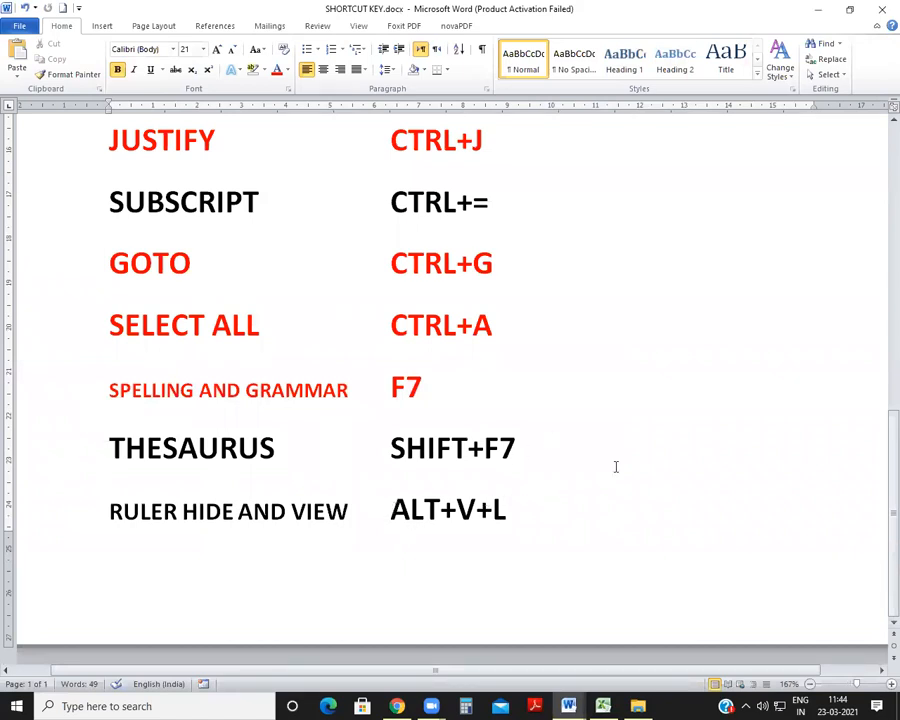
pyautogui.press('alt')
pyautogui.press('v')
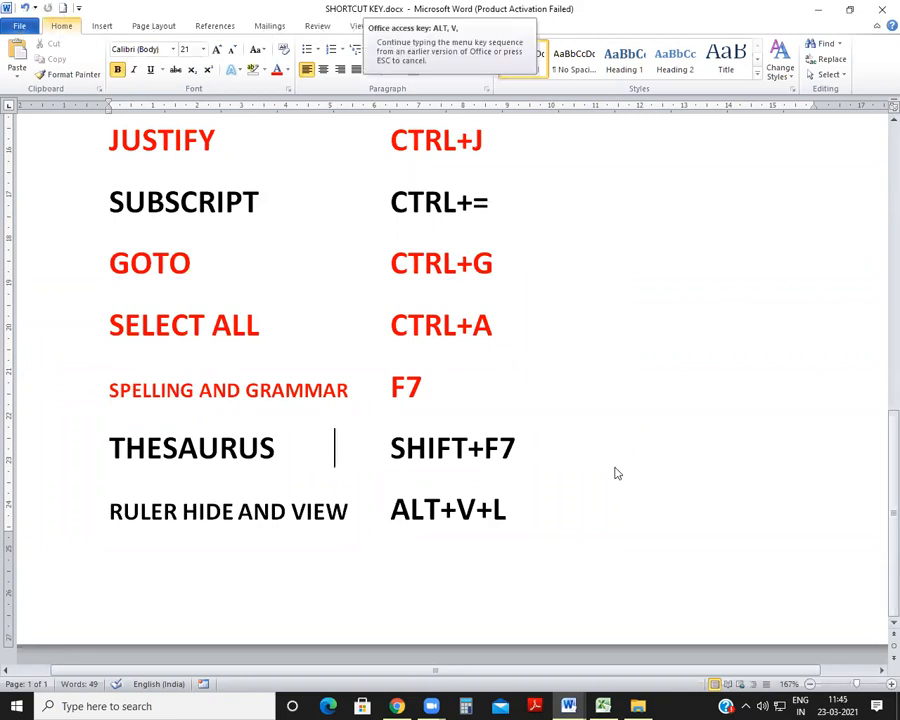
pyautogui.click(617, 468)
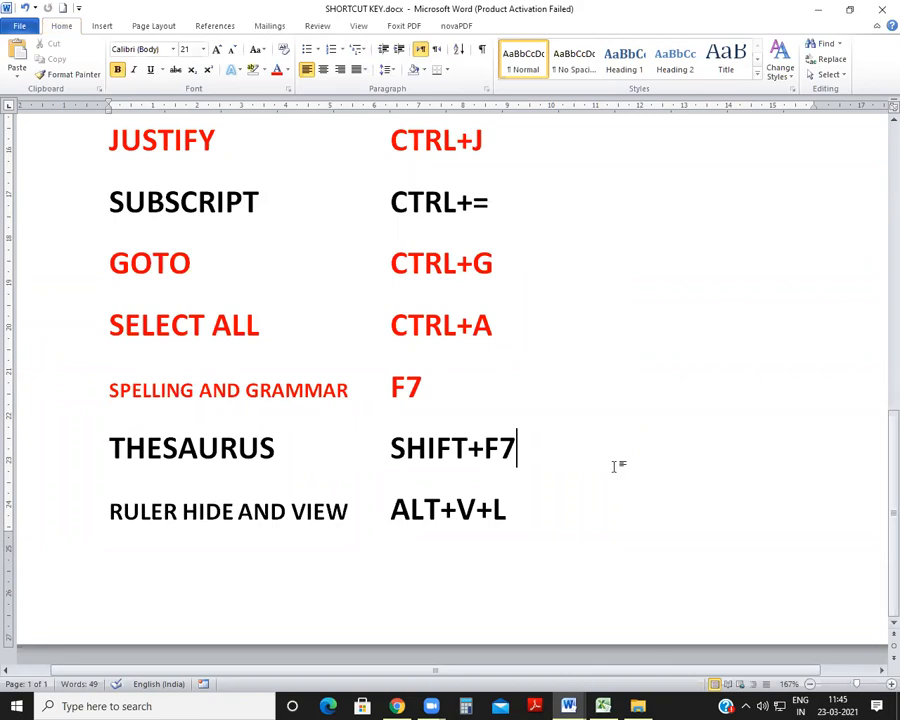
pyautogui.press('alt')
pyautogui.press('v')
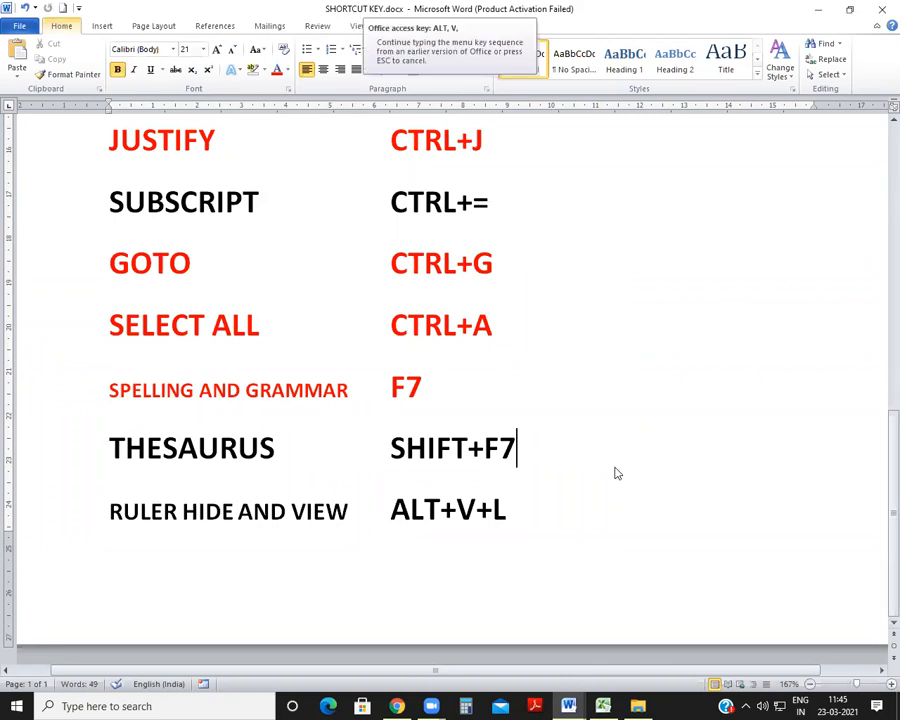
pyautogui.press('l')
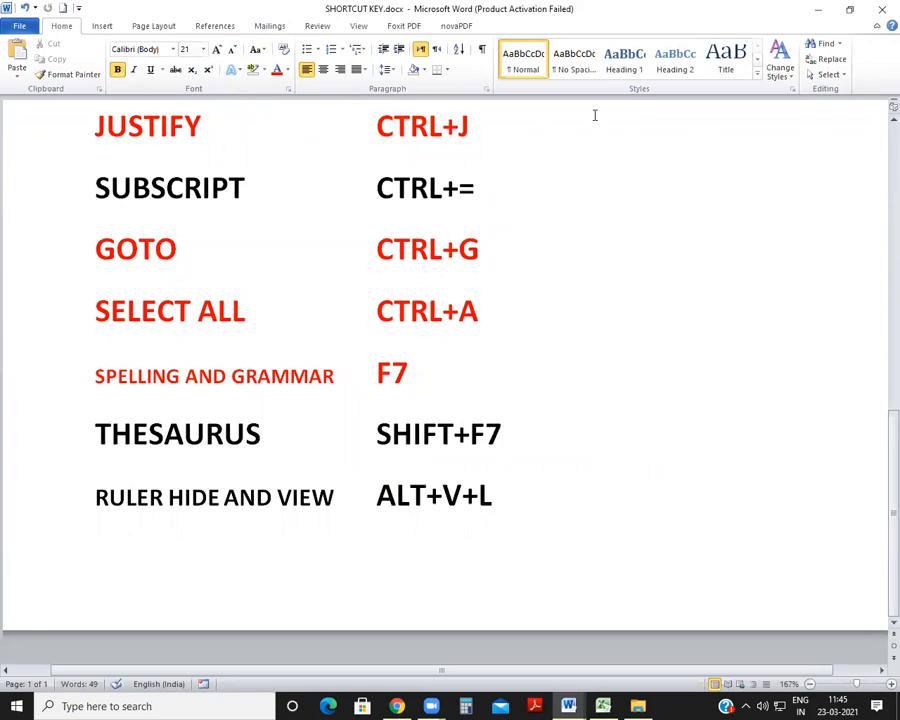
# Step: Show the ruler again in SHORTCUT KEY.docx
pyautogui.hotkey('alt', 'space')
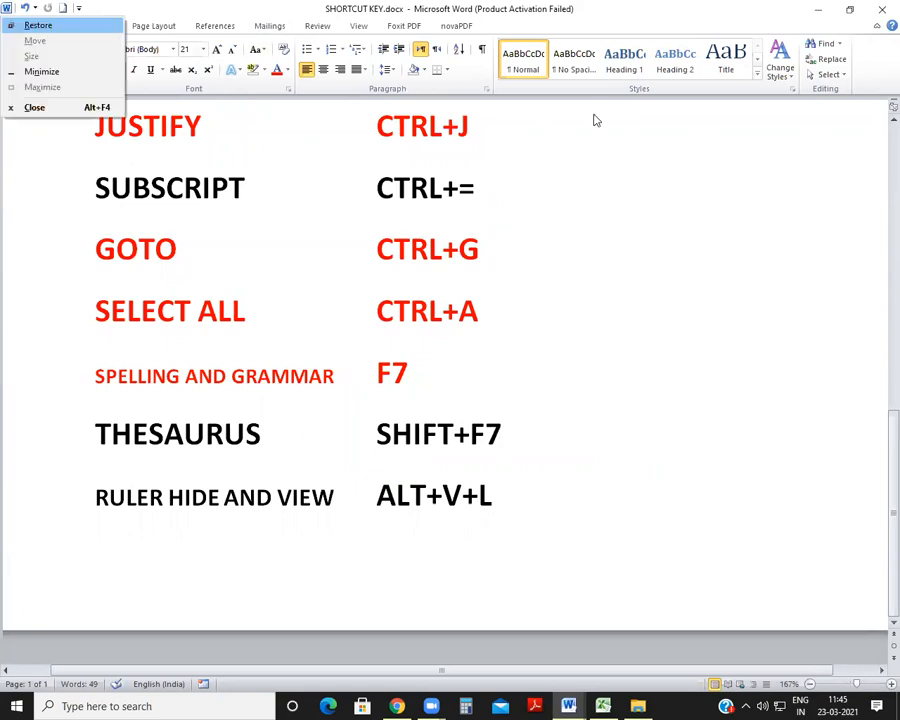
pyautogui.press('Escape')
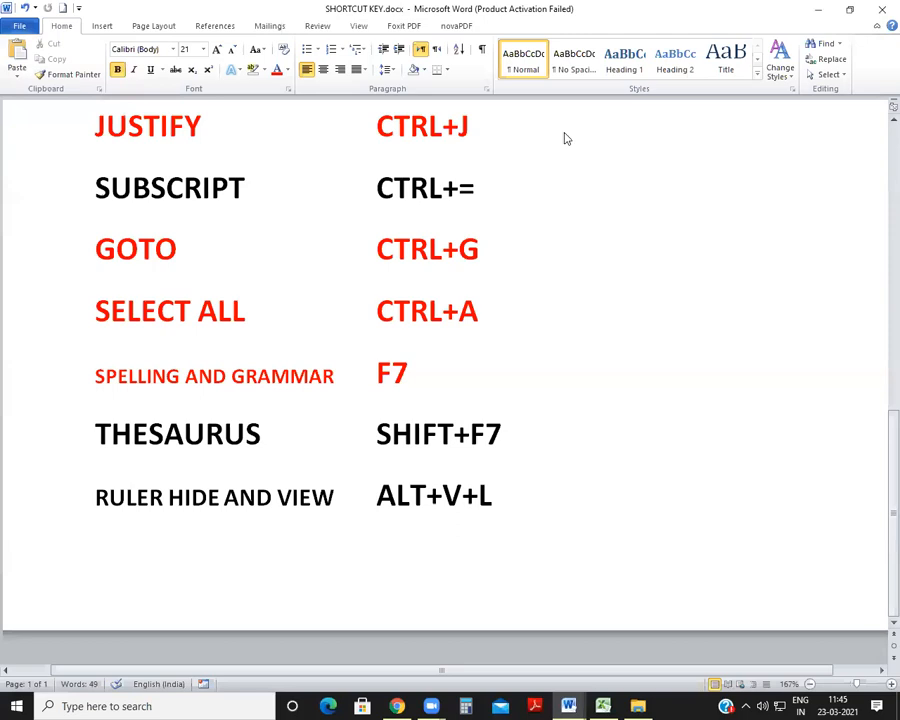
pyautogui.hotkey('alt', 'v')
pyautogui.press('l')
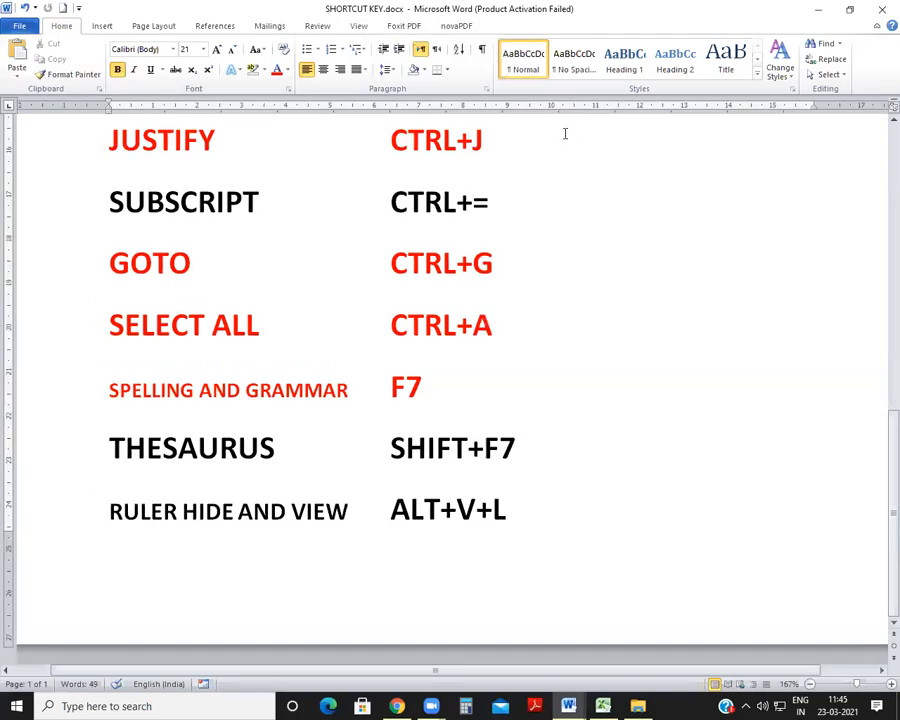
# Step: Repeat the ruler demonstration by hiding the ruler once more and bringing it back
pyautogui.hotkey('alt', 'v')
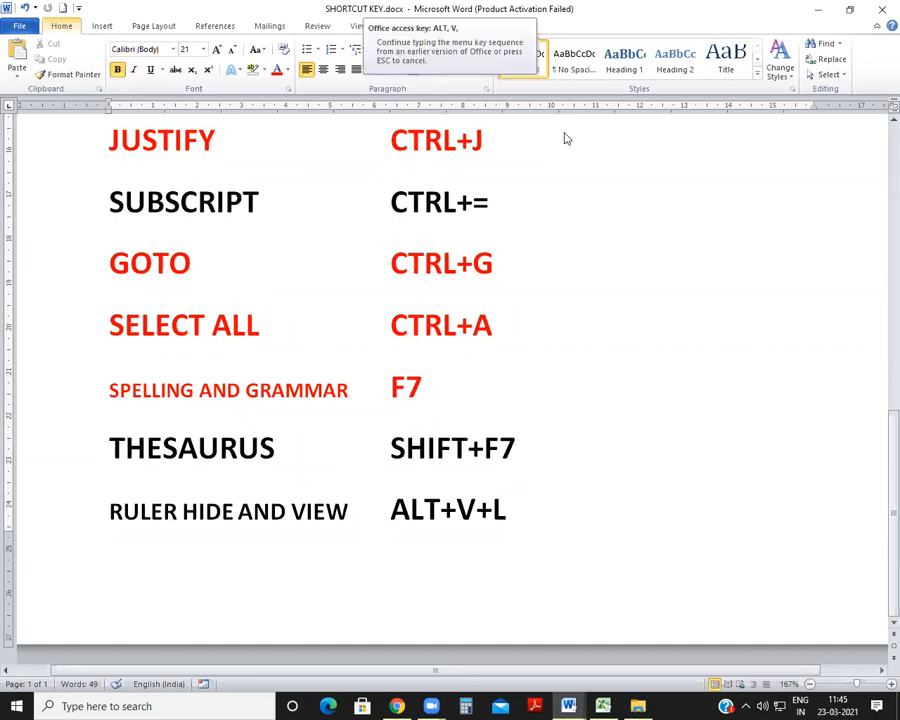
pyautogui.press('l')
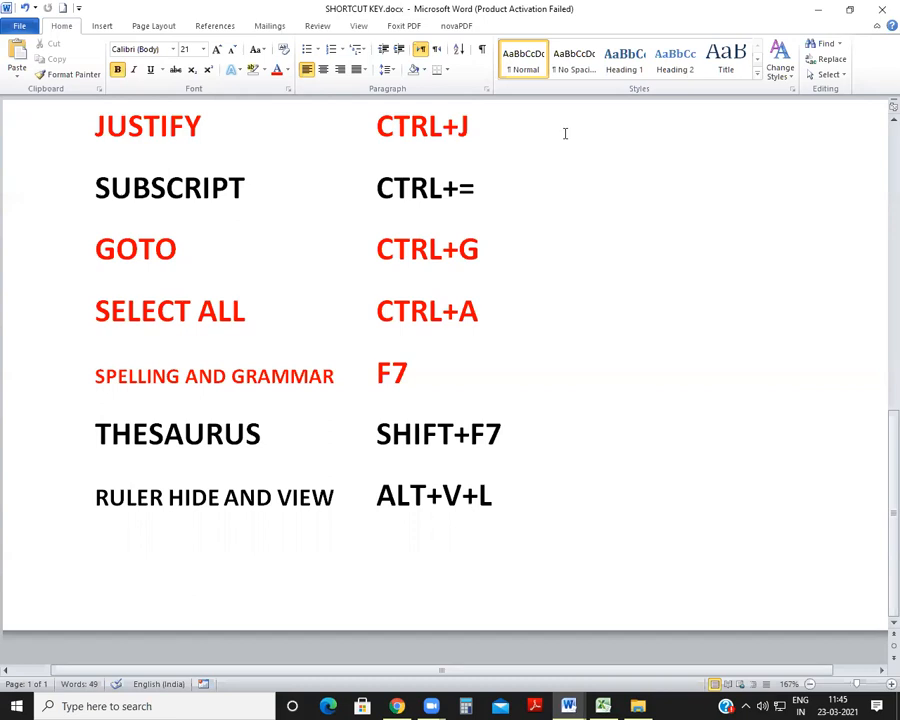
pyautogui.hotkey('alt', 'v')
pyautogui.press('l')
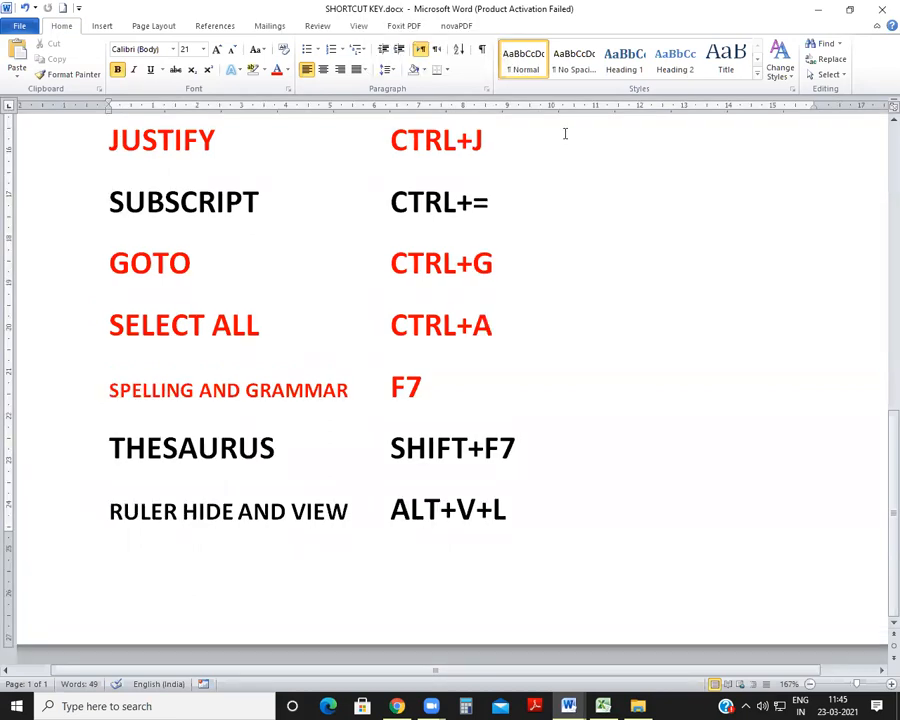
# Step: Color the RULER HIDE AND VIEW row, with its ALT+V+L shortcut, red and deselect it
pyautogui.click(104, 512)
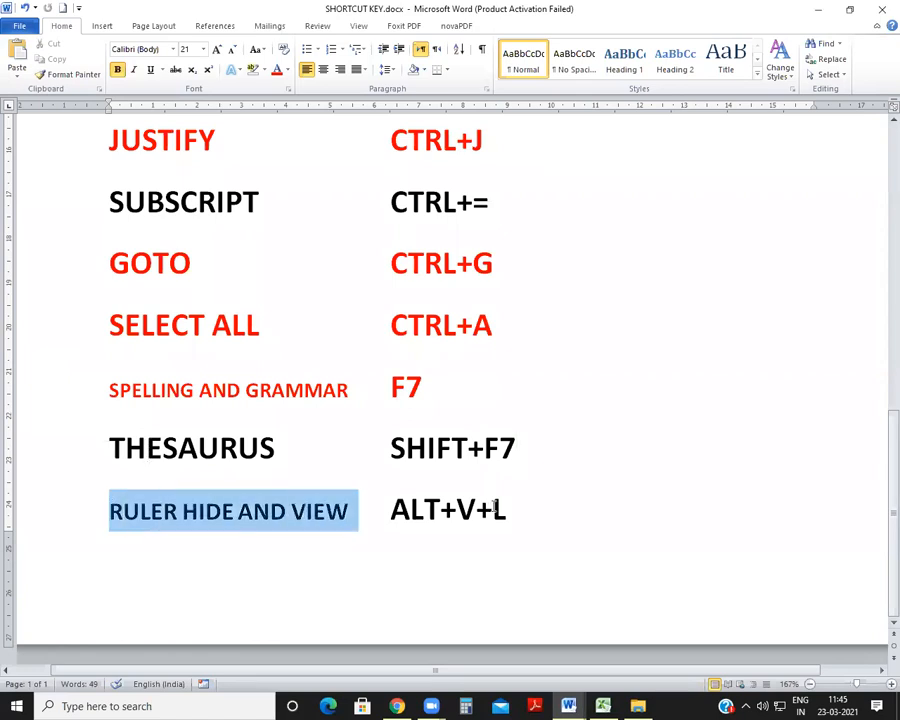
pyautogui.moveTo(494, 508); pyautogui.dragTo(516, 508)
pyautogui.click(277, 71)
pyautogui.click(423, 404)
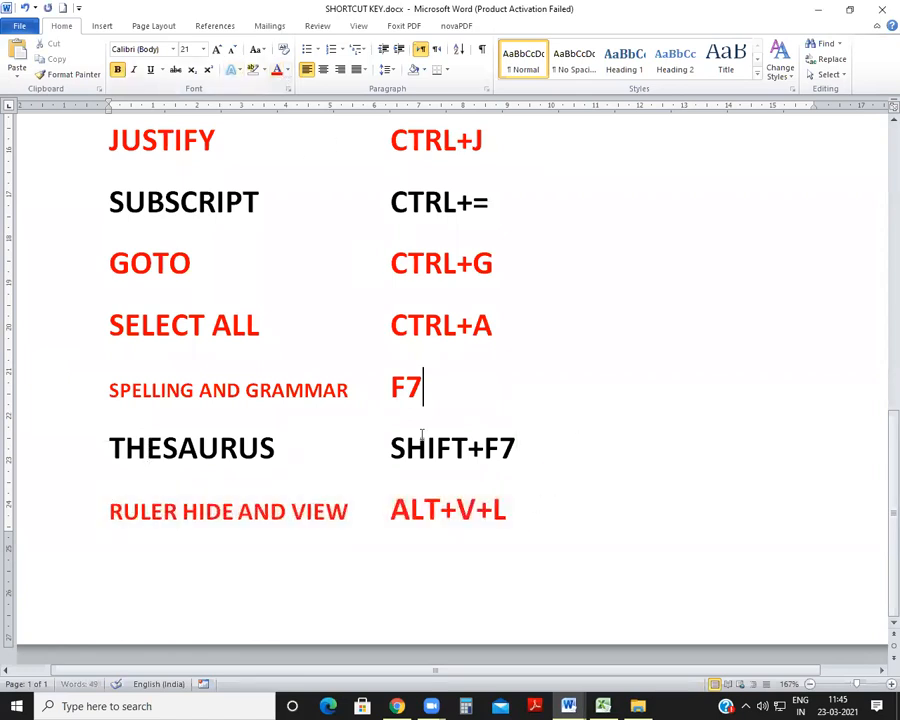
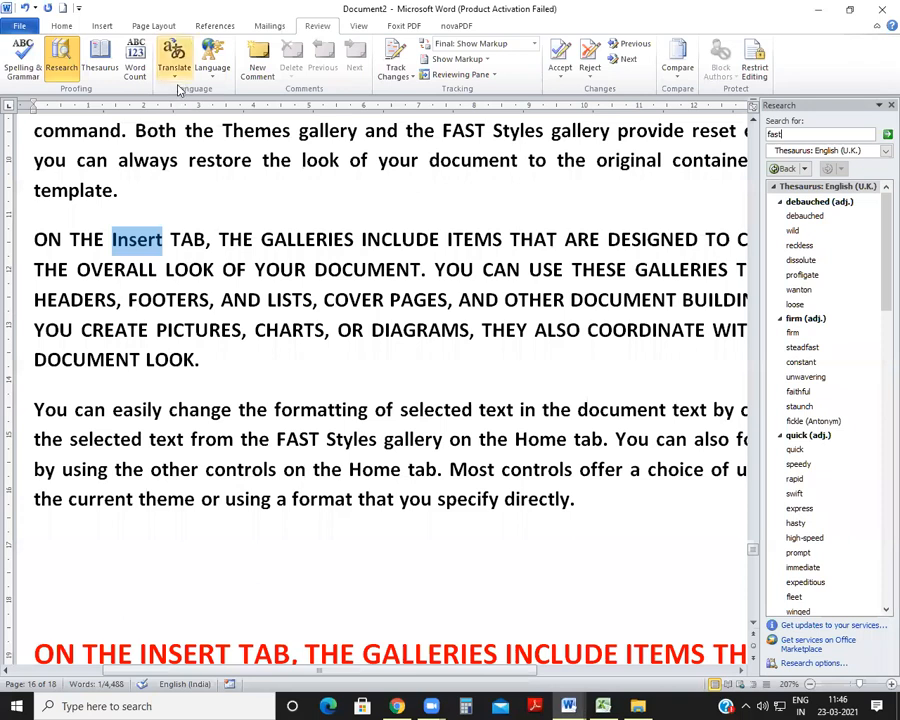
# Step: Look up synonyms for the word "look" in the English (U.K.) thesaurus
pyautogui.doubleClick(810, 137)
pyautogui.write('look')
pyautogui.press('Return')
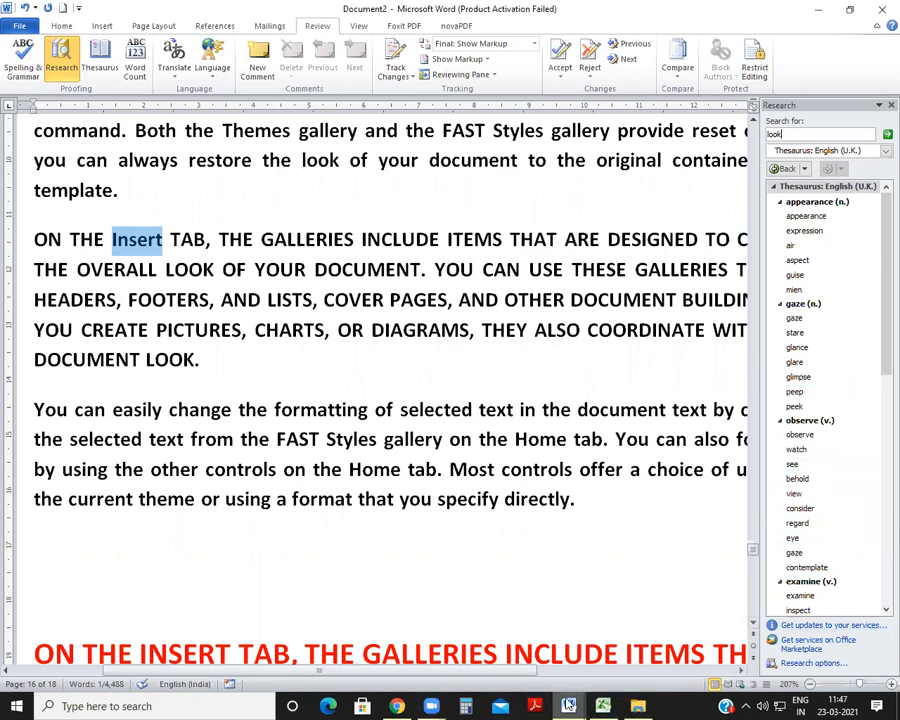
# Step: Switch to SHORTCUT KEY.docx and color the THESAURUS row, with its SHIFT+F7 shortcut, red
pyautogui.moveTo(568, 706)
pyautogui.click(520, 650)
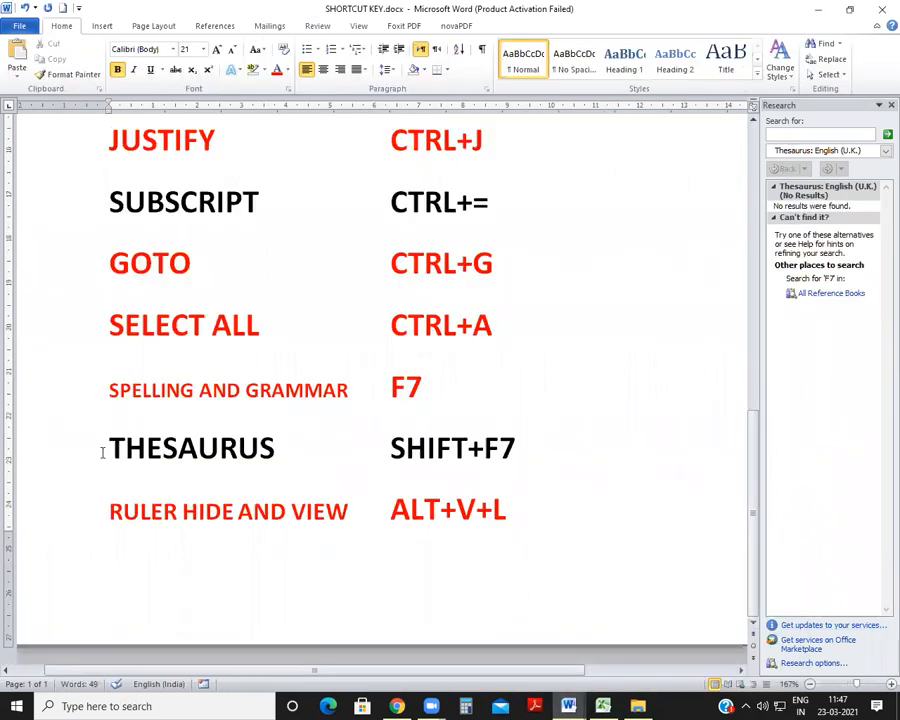
pyautogui.moveTo(102, 452); pyautogui.dragTo(512, 476)
pyautogui.click(277, 70)
# Step: Switch to Document2 and enter H2SO4 on the empty line below the "You can easily change" paragraph on page 1
pyautogui.scroll(3, 446, 410)
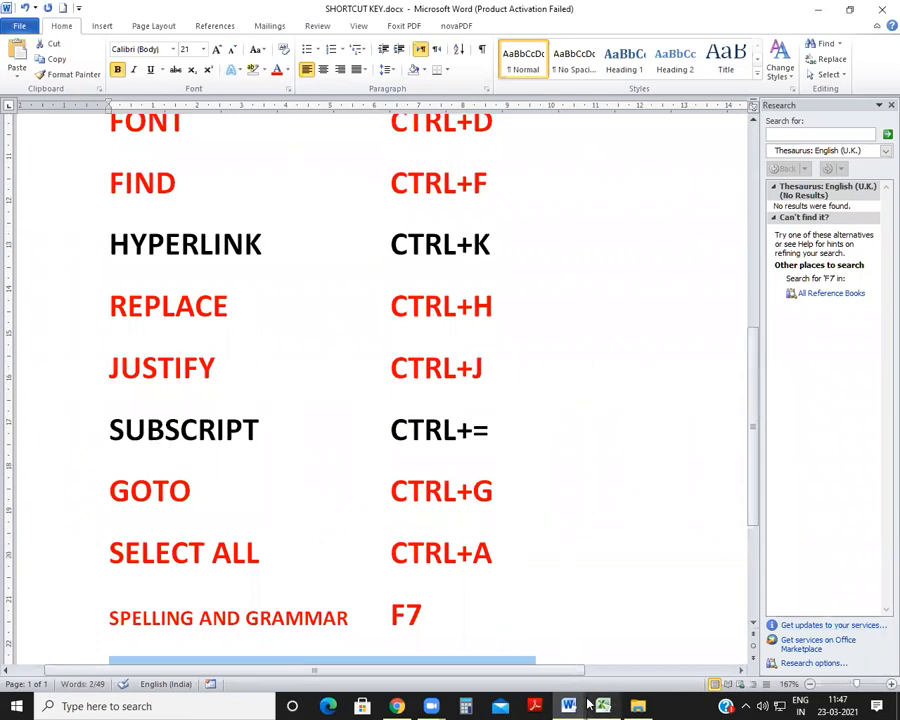
pyautogui.moveTo(568, 706)
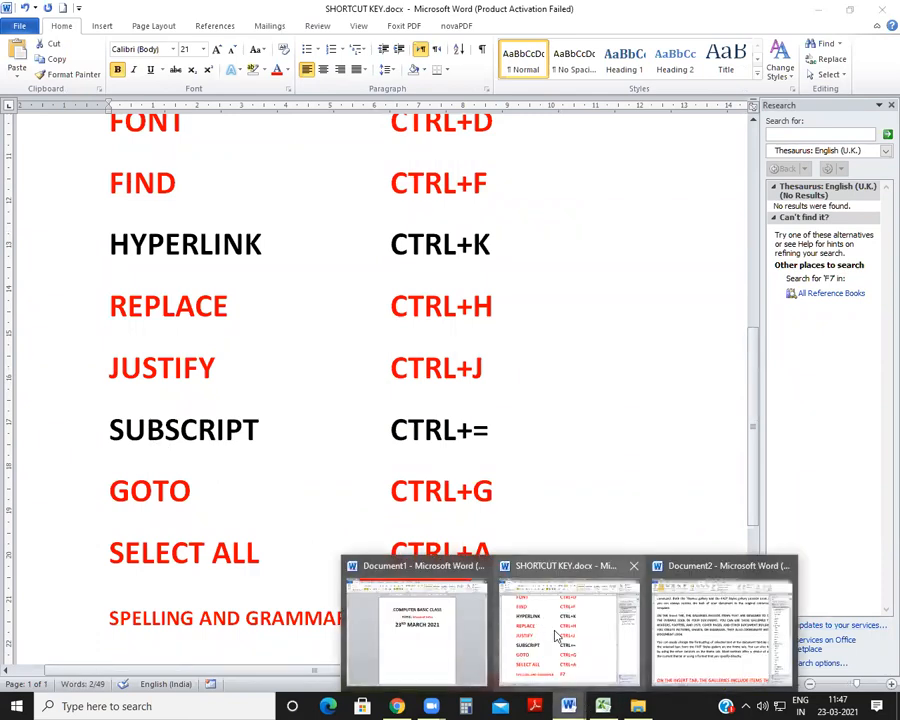
pyautogui.click(714, 608)
pyautogui.scroll(-4, 517, 565)
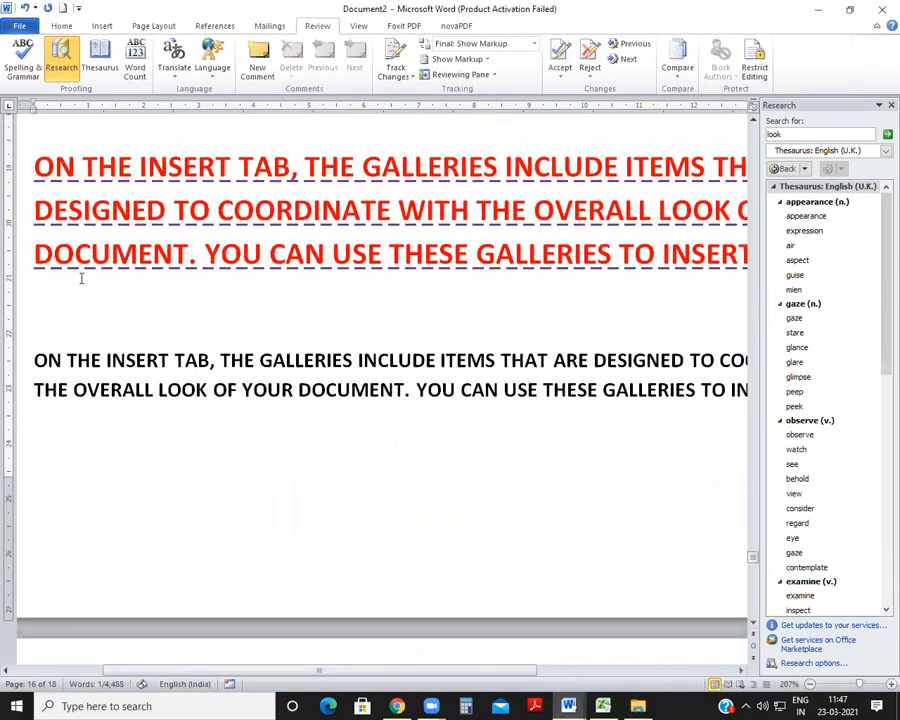
pyautogui.scroll(8, 72, 314)
pyautogui.scroll(10, 72, 314)
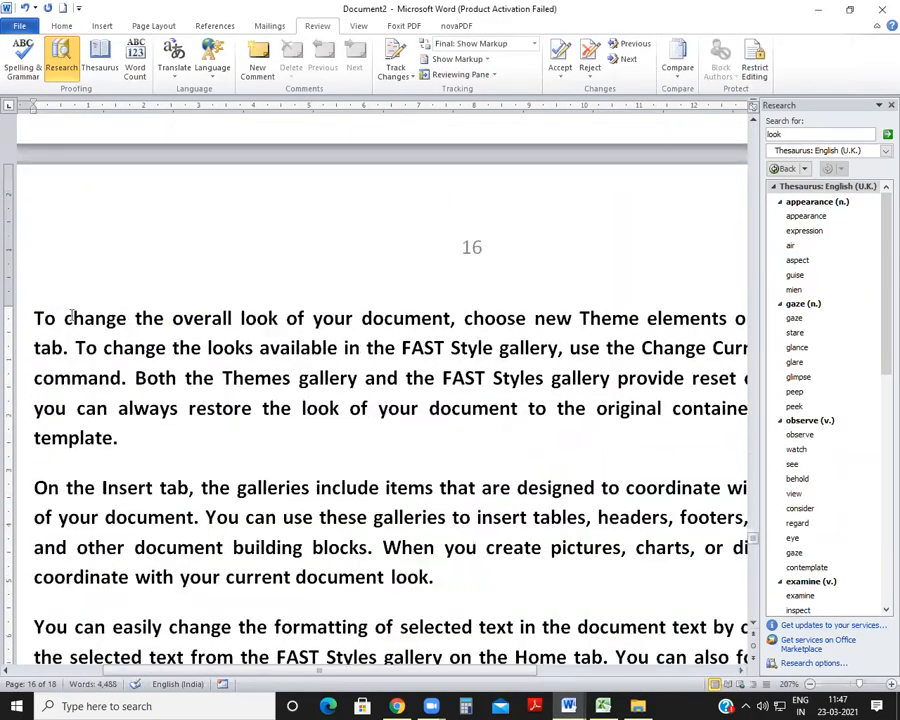
pyautogui.scroll(-12, 72, 322)
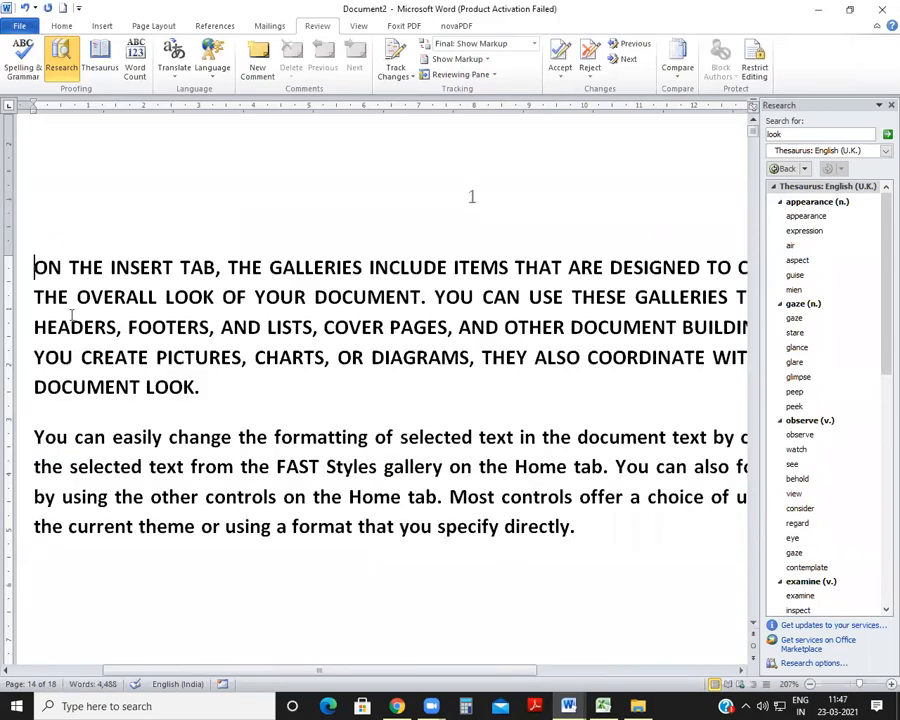
pyautogui.click(80, 410)
pyautogui.write('H2so4')
pyautogui.press('BackSpace')
pyautogui.press('BackSpace')
pyautogui.press('BackSpace')
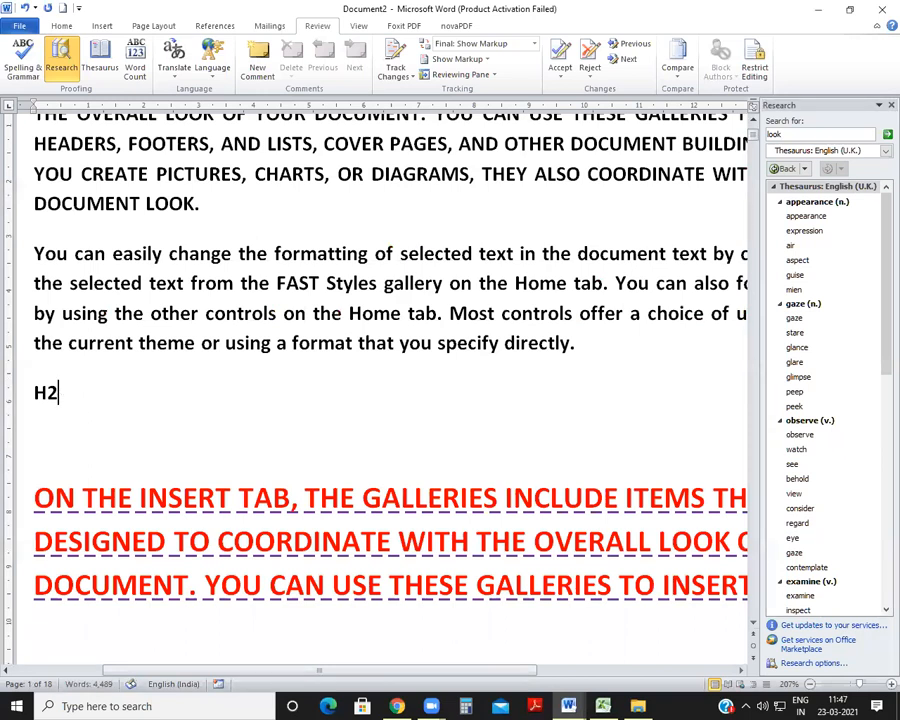
pyautogui.write('SO4')
# Step: Enlarge the H2SO4 text to 68 pt and deselect it
pyautogui.moveTo(30, 392); pyautogui.dragTo(217, 402)
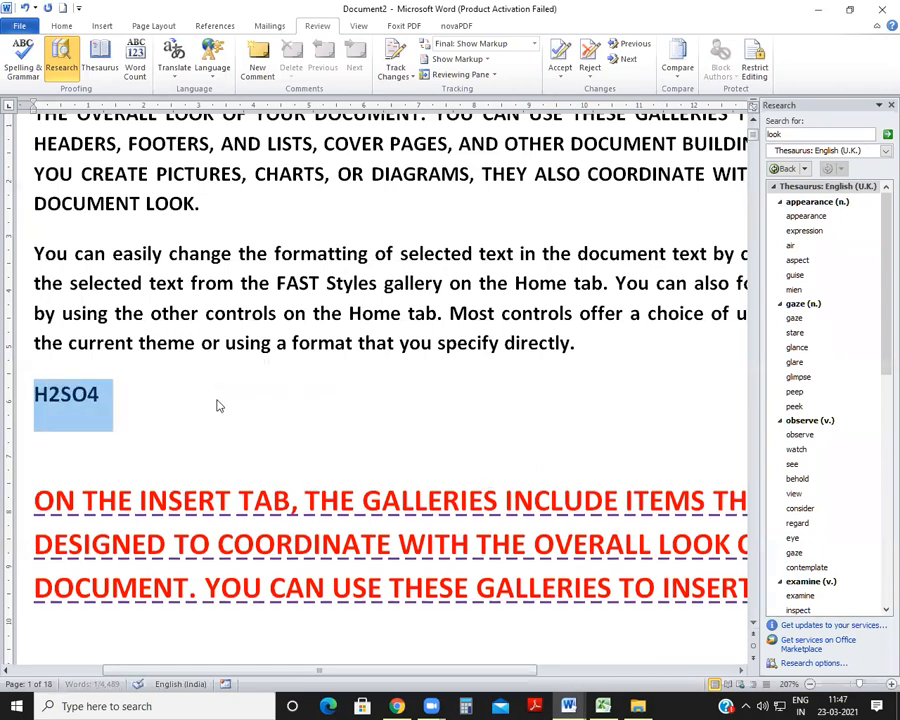
pyautogui.hotkey('ctrl', 'shift', '.')
pyautogui.hotkey('ctrl', 'shift', '.')
pyautogui.hotkey('ctrl', 'shift', '.')
pyautogui.hotkey('ctrl', 'shift', '.')
pyautogui.hotkey('ctrl', 'shift', '.')
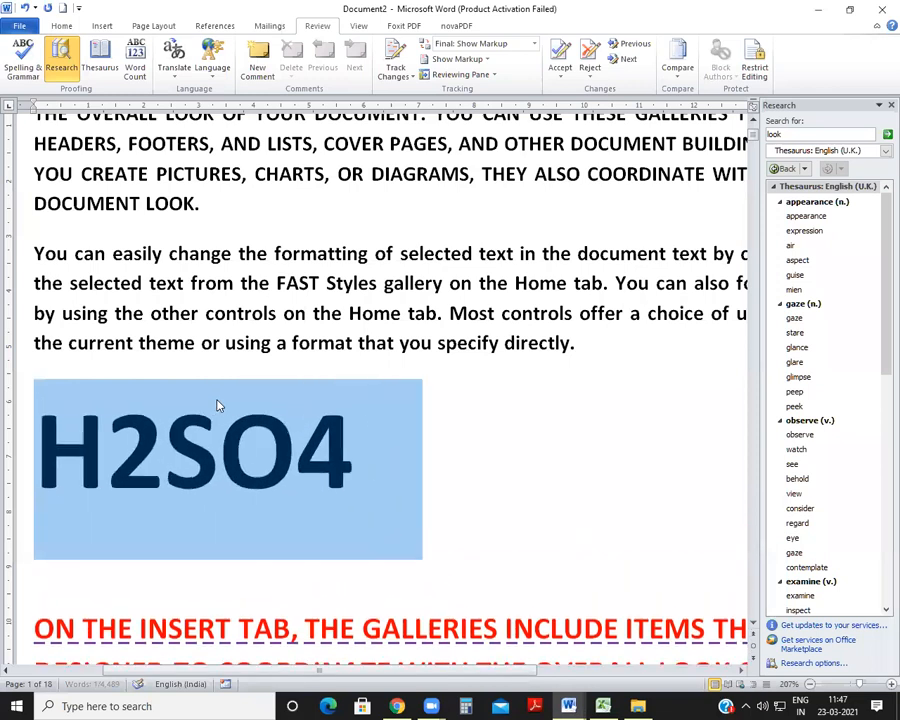
pyautogui.click(242, 458)
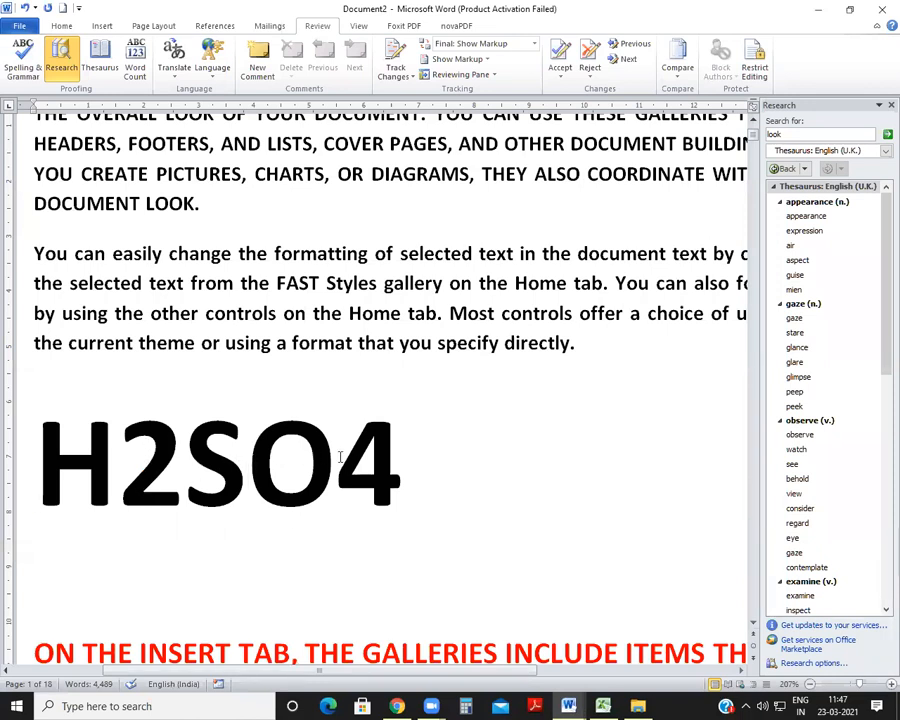
# Step: Format the 2 and the 4 in H2SO4 as subscripts
pyautogui.moveTo(117, 460); pyautogui.dragTo(184, 460)
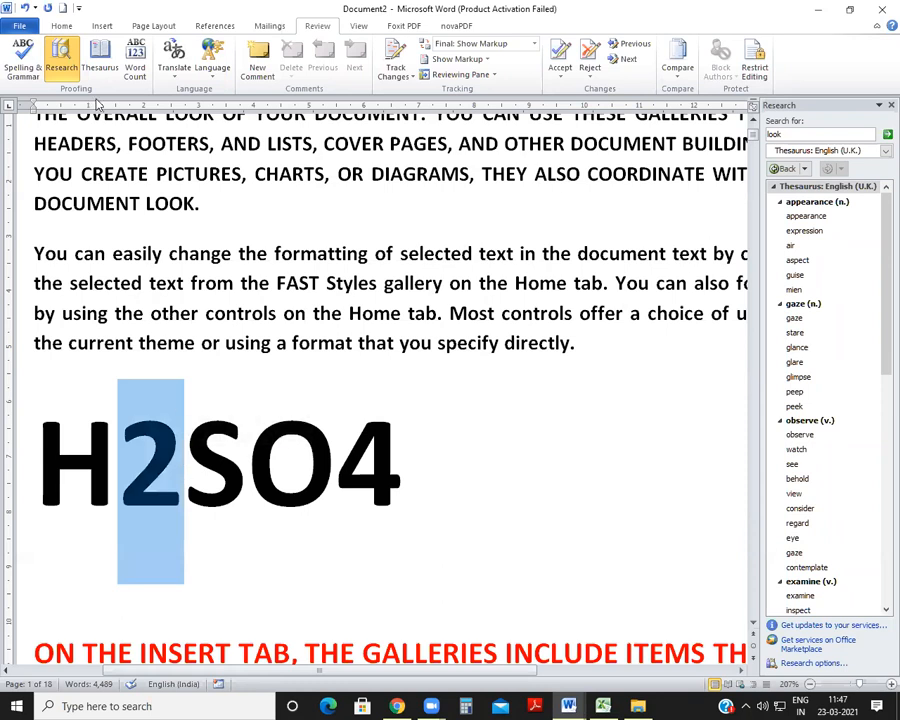
pyautogui.click(50, 25)
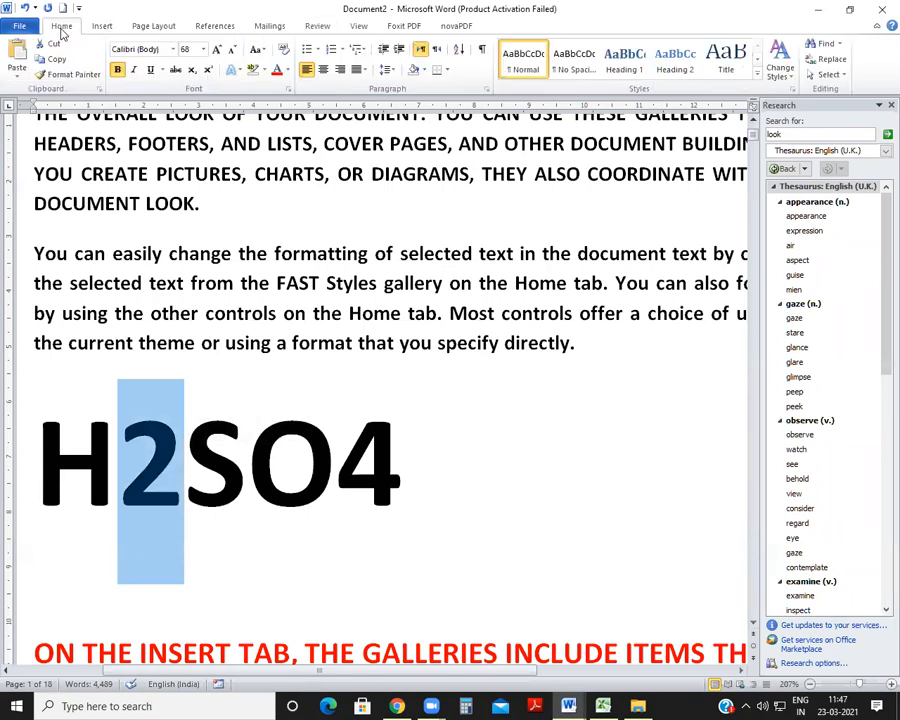
pyautogui.click(192, 70)
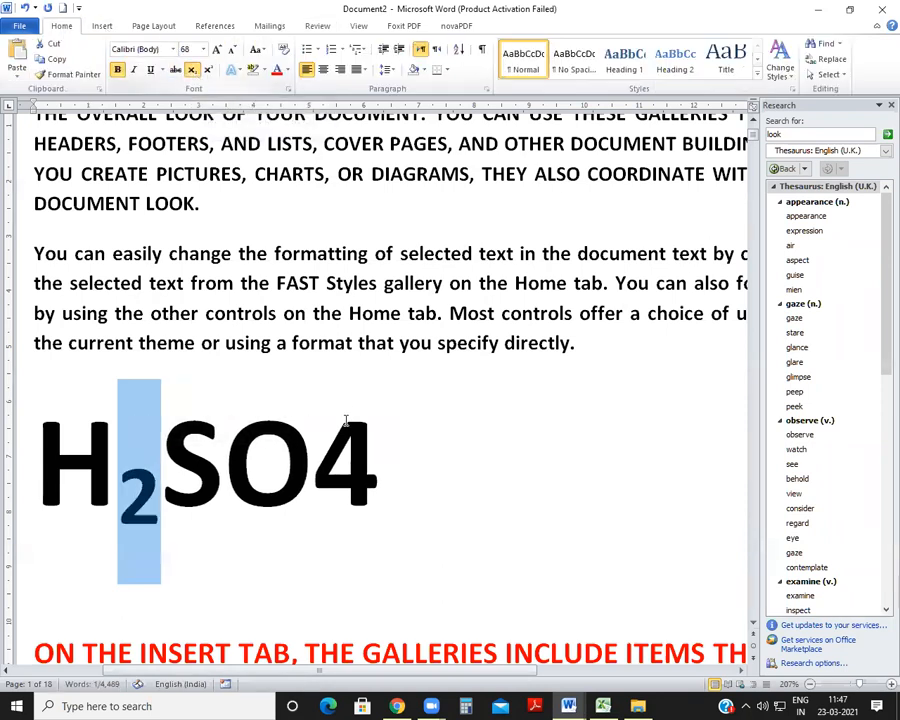
pyautogui.moveTo(314, 460); pyautogui.dragTo(380, 460)
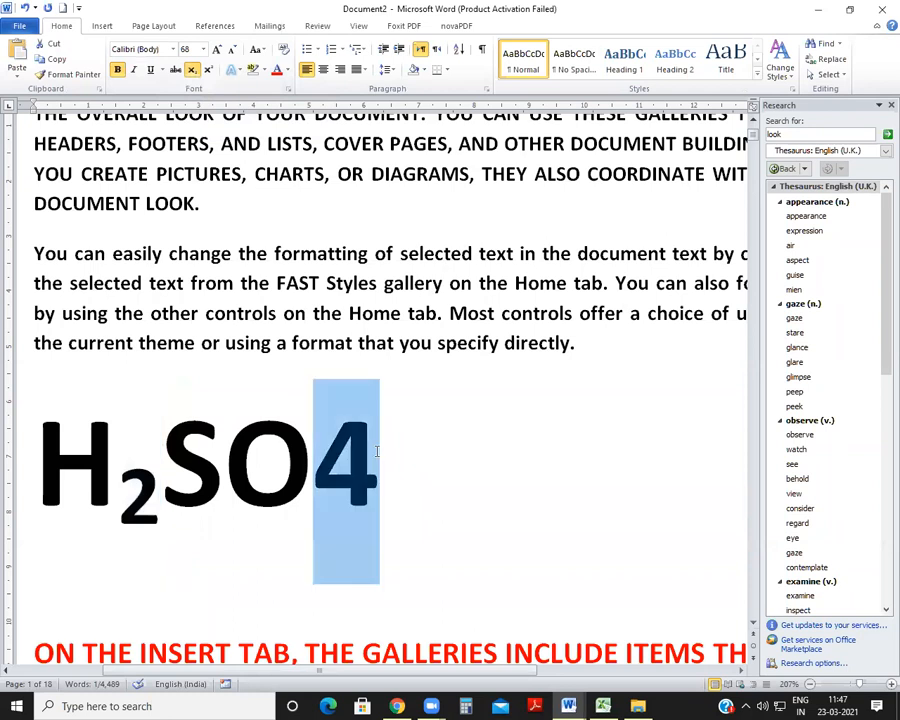
pyautogui.click(192, 70)
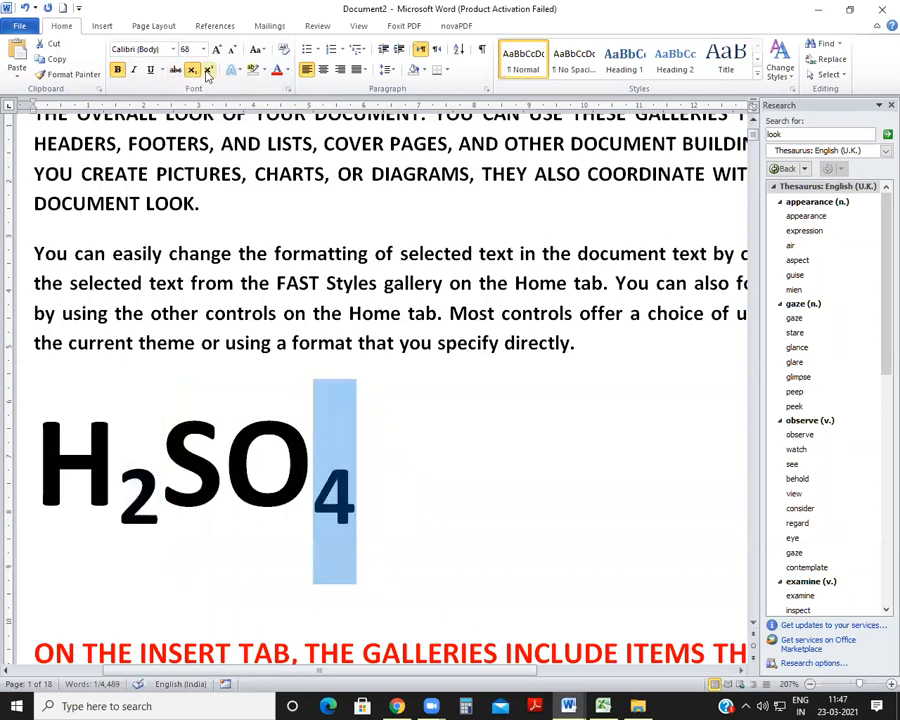
# Step: Undo the subscript formatting of both digits in H2SO4 and deselect the text
pyautogui.hotkey('ctrl', 'z')
pyautogui.hotkey('ctrl', 'z')
pyautogui.click(320, 596)
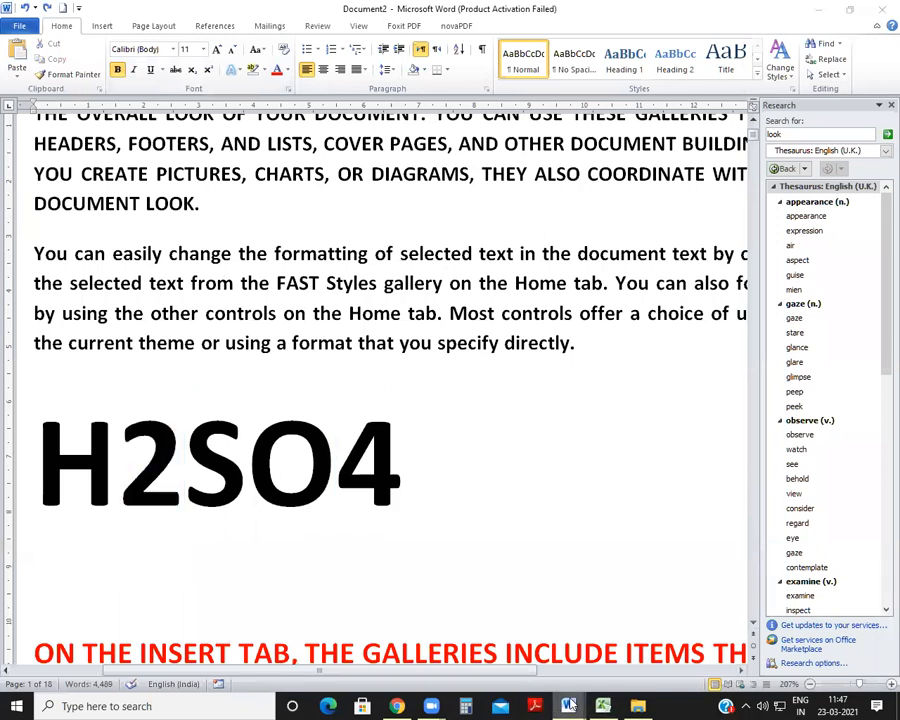
# Step: Check the SUBSCRIPT shortcut in SHORTCUT KEY.docx and apply subscript to the 2 and the 4 of H2SO4 in Document2
pyautogui.moveTo(584, 705)
pyautogui.click(552, 628)
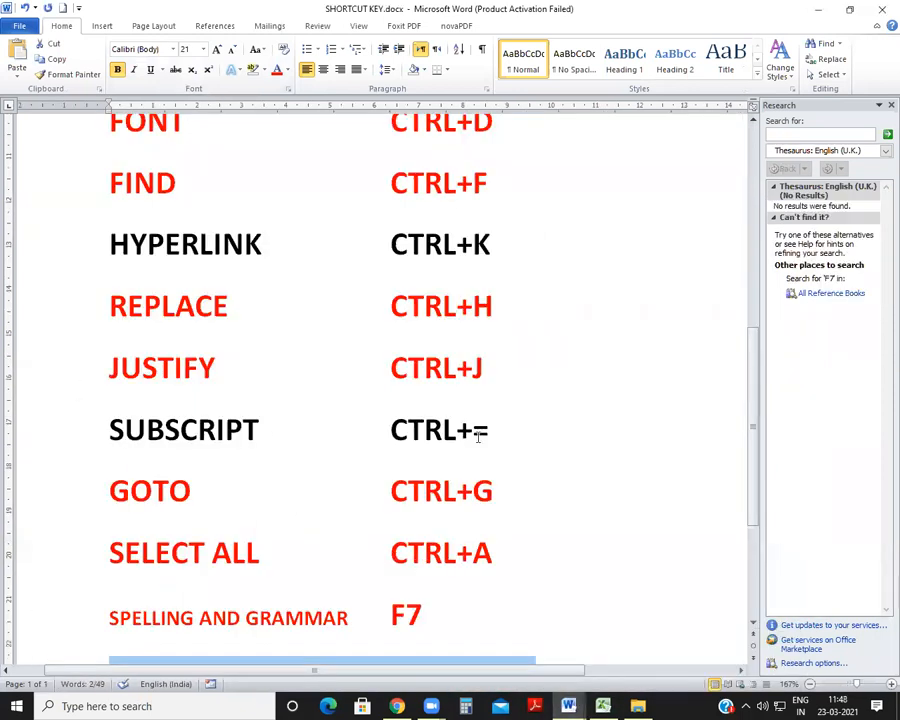
pyautogui.moveTo(568, 705)
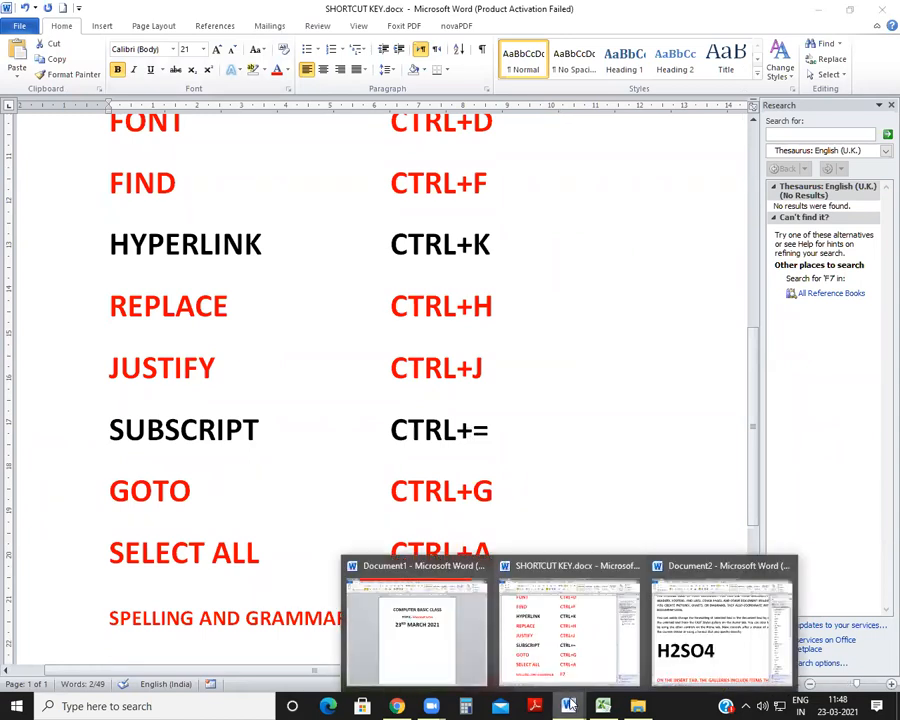
pyautogui.click(722, 640)
pyautogui.moveTo(120, 430); pyautogui.dragTo(185, 432)
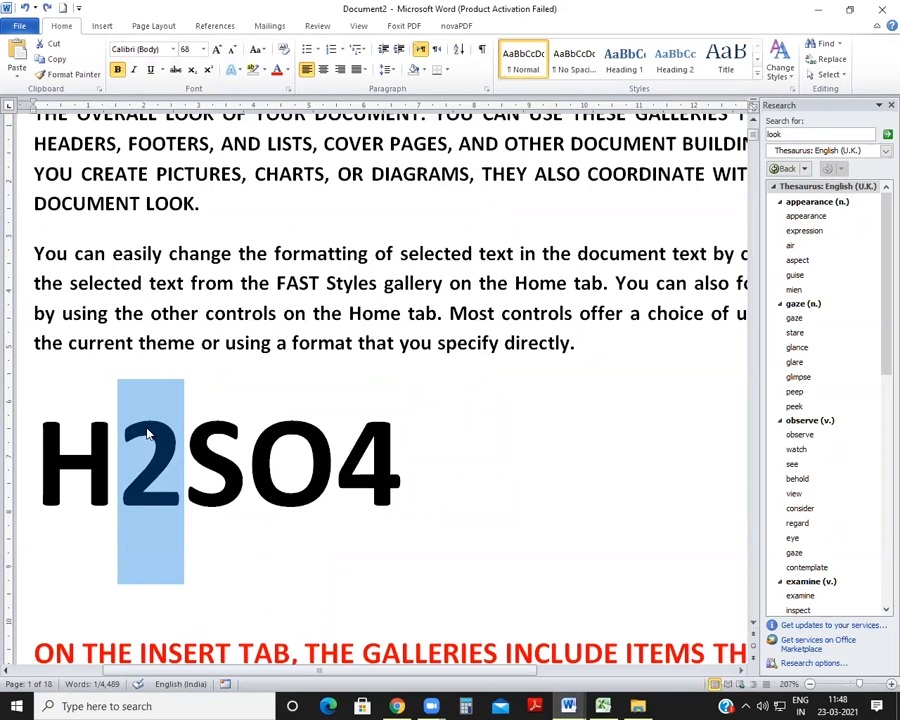
pyautogui.hotkey('ctrl', '=')
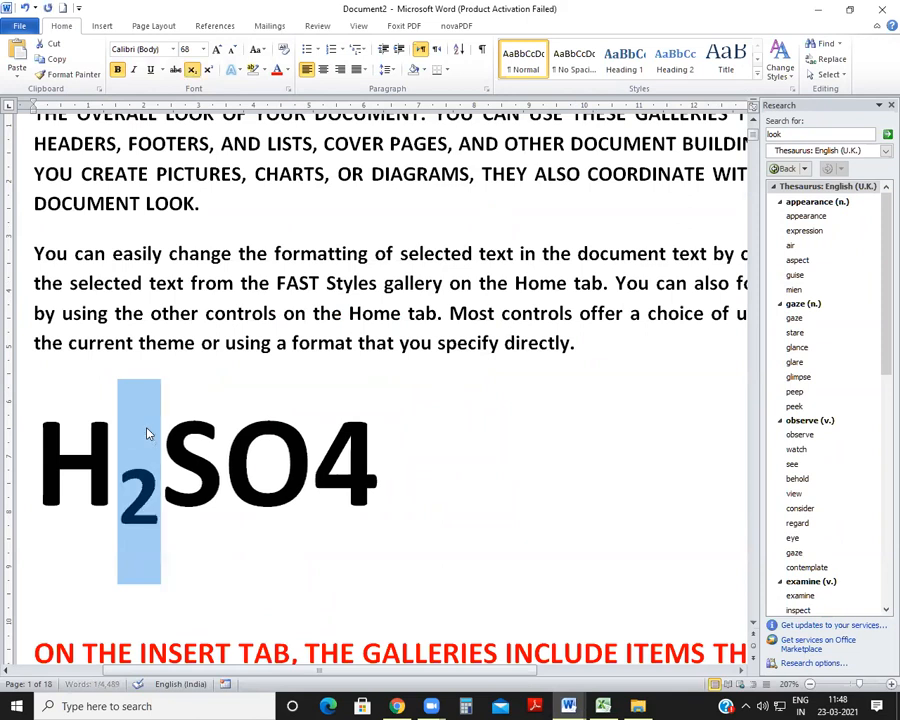
pyautogui.press('End')
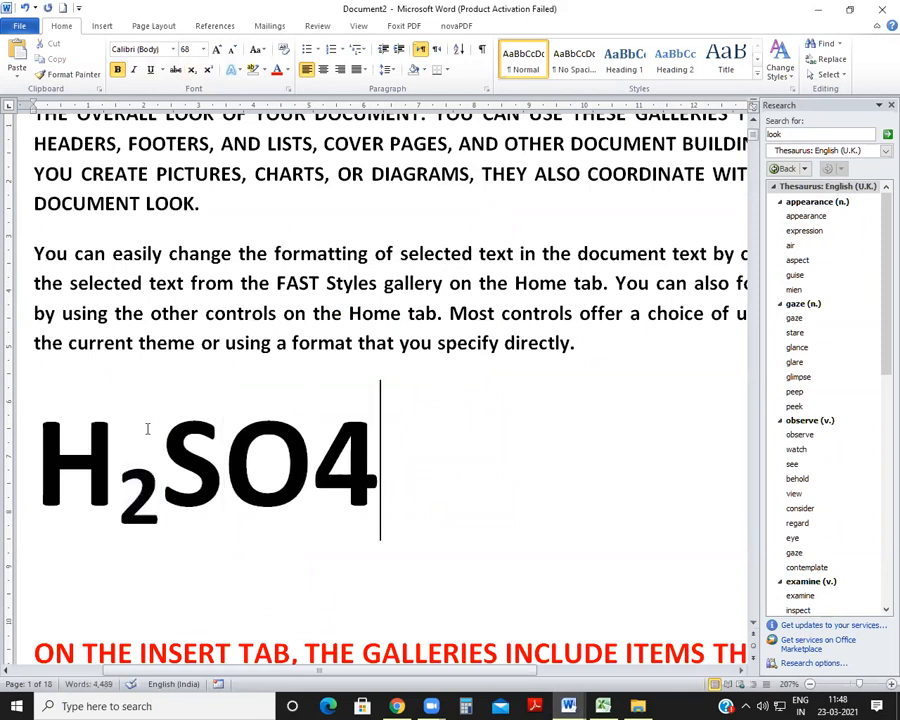
pyautogui.hotkey('shift', 'Left')
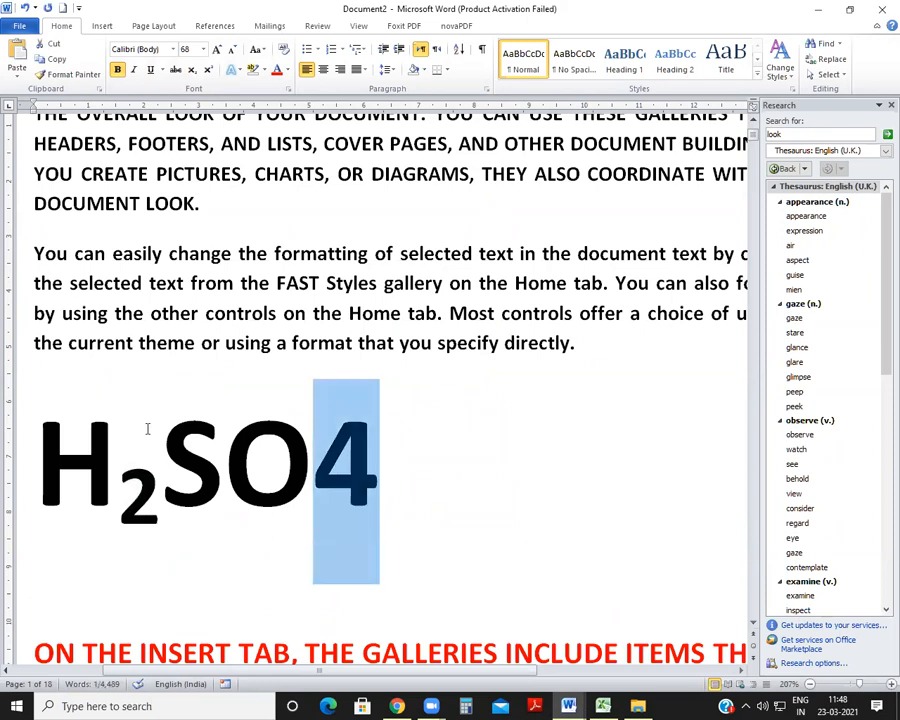
pyautogui.hotkey('ctrl', '=')
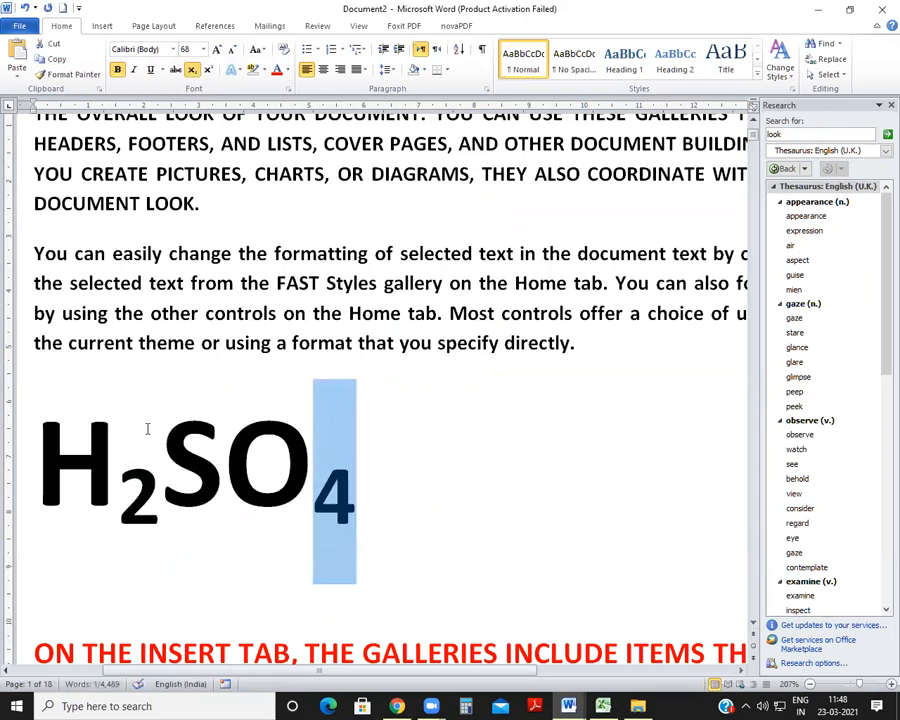
pyautogui.press('End')
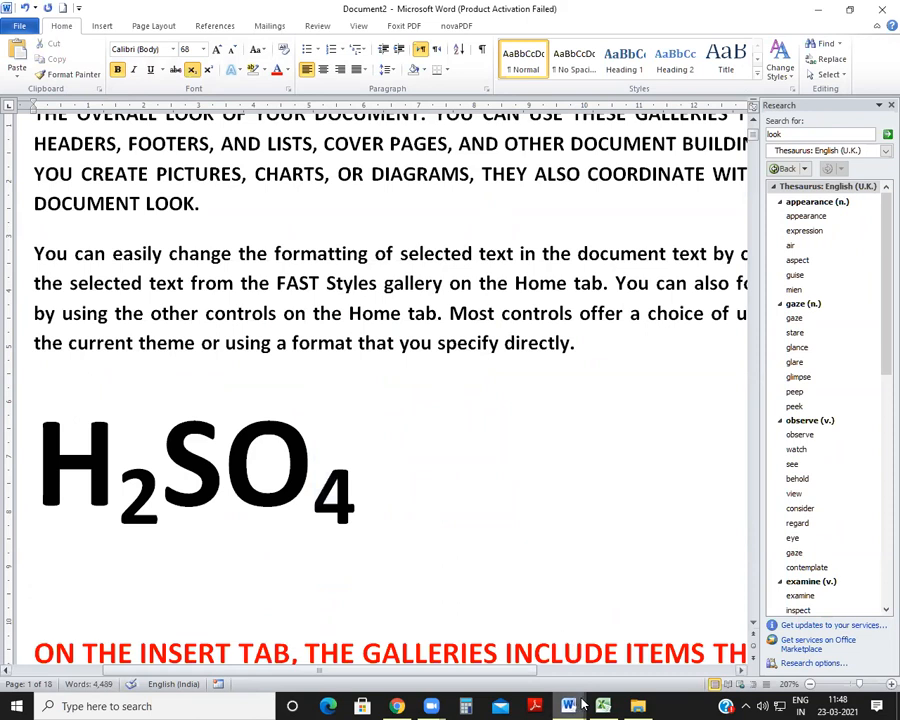
# Step: Switch to SHORTCUT KEY.docx and color the SUBSCRIPT row, with its CTRL+= shortcut, red
pyautogui.moveTo(582, 706)
pyautogui.click(530, 630)
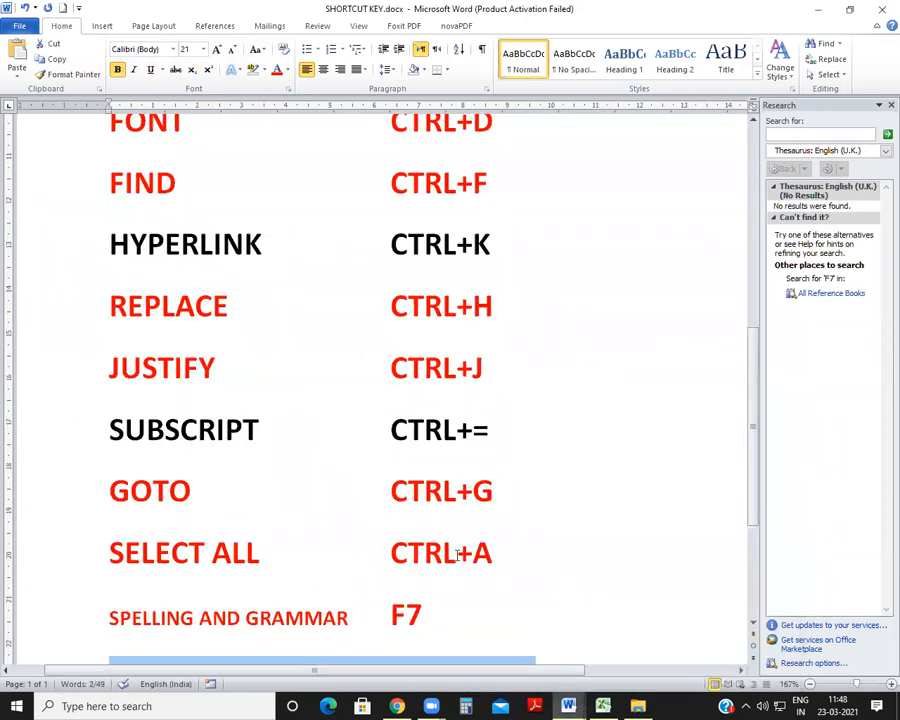
pyautogui.moveTo(107, 421); pyautogui.dragTo(588, 440)
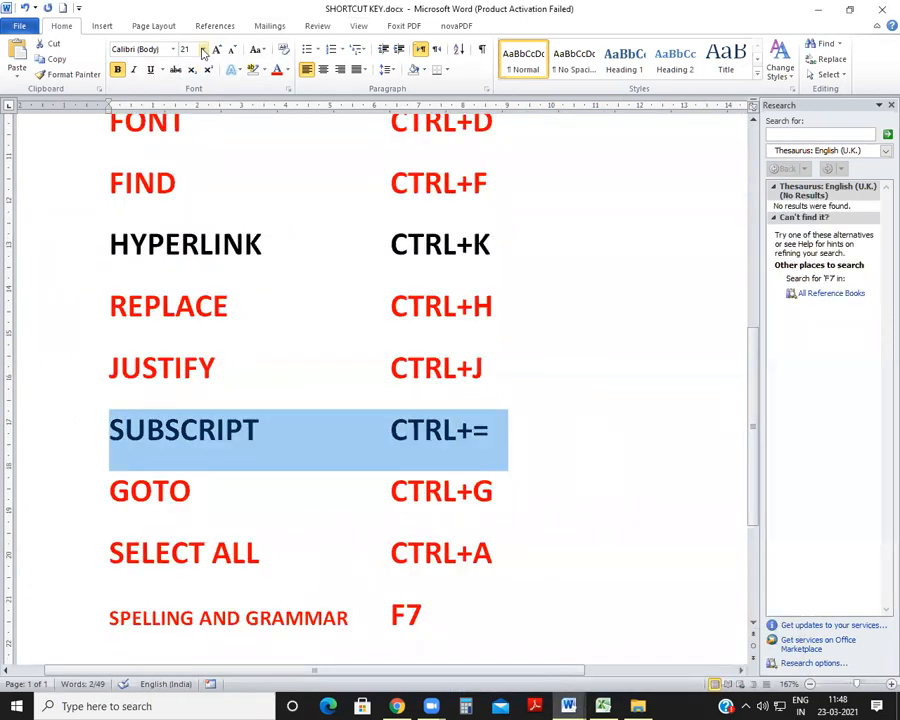
pyautogui.press('Up')
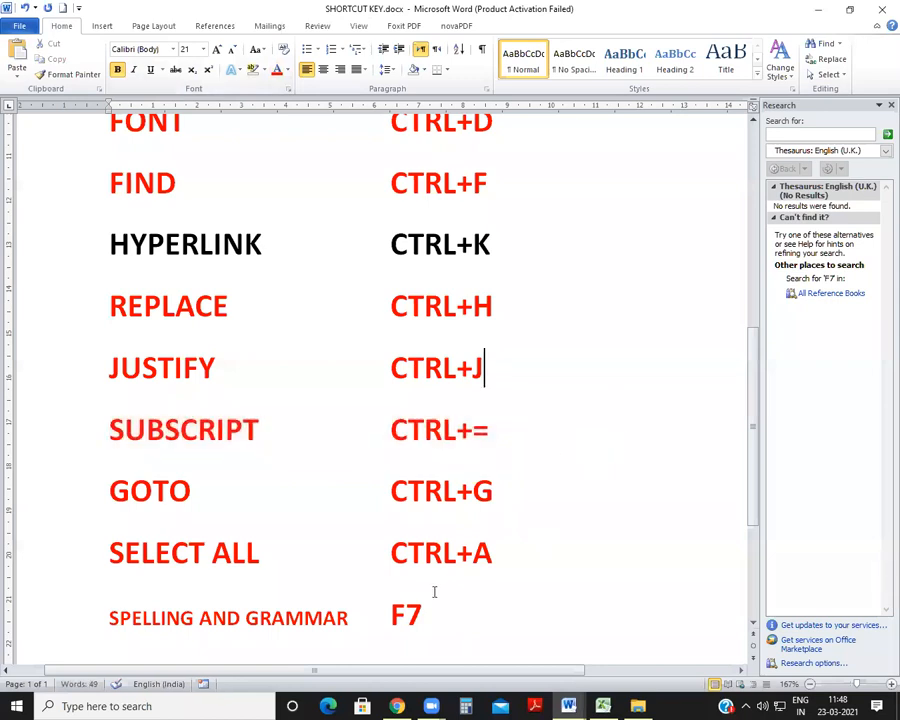
# Step: Color the FORMAT PAINTER row, with its CTRL+SHIFT+ C shortcut, light blue
pyautogui.scroll(3, 433, 592)
pyautogui.scroll(3, 164, 481)
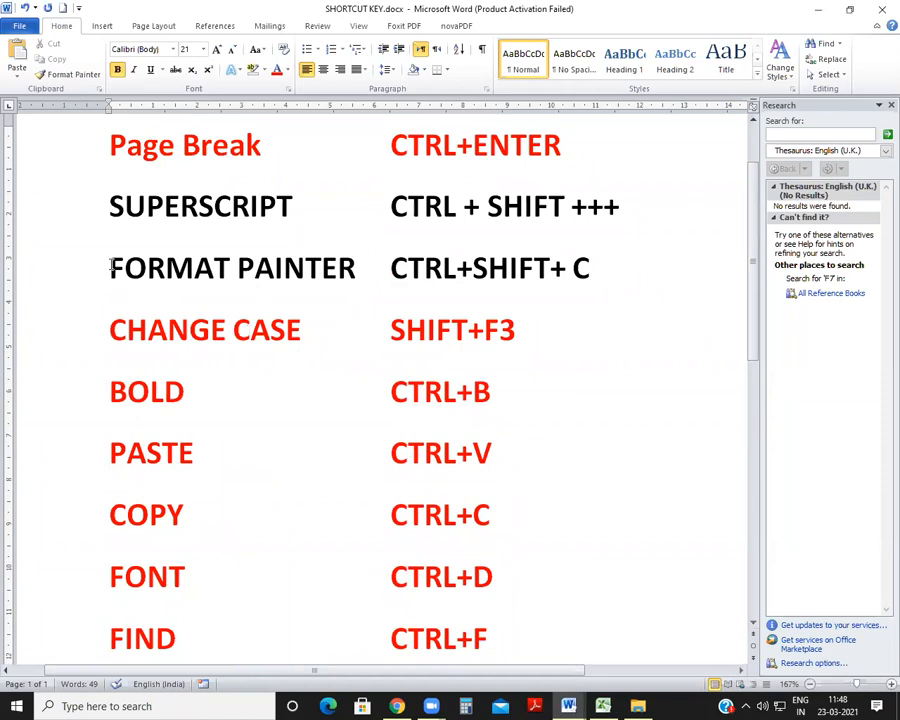
pyautogui.moveTo(113, 267)
pyautogui.mouseDown()
pyautogui.moveTo(620, 275)
pyautogui.moveTo(645, 285)
pyautogui.mouseUp()
pyautogui.click(290, 69)
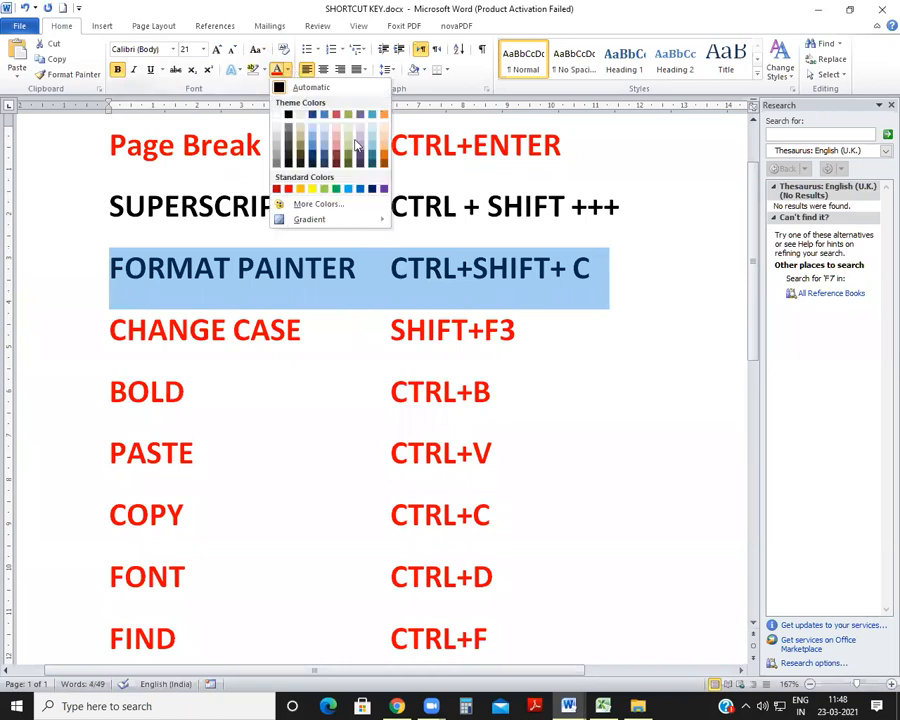
pyautogui.click(348, 190)
# Step: Color the HYPERLINK row, with its CTRL+K shortcut, light blue and deselect it
pyautogui.scroll(-10, 407, 414)
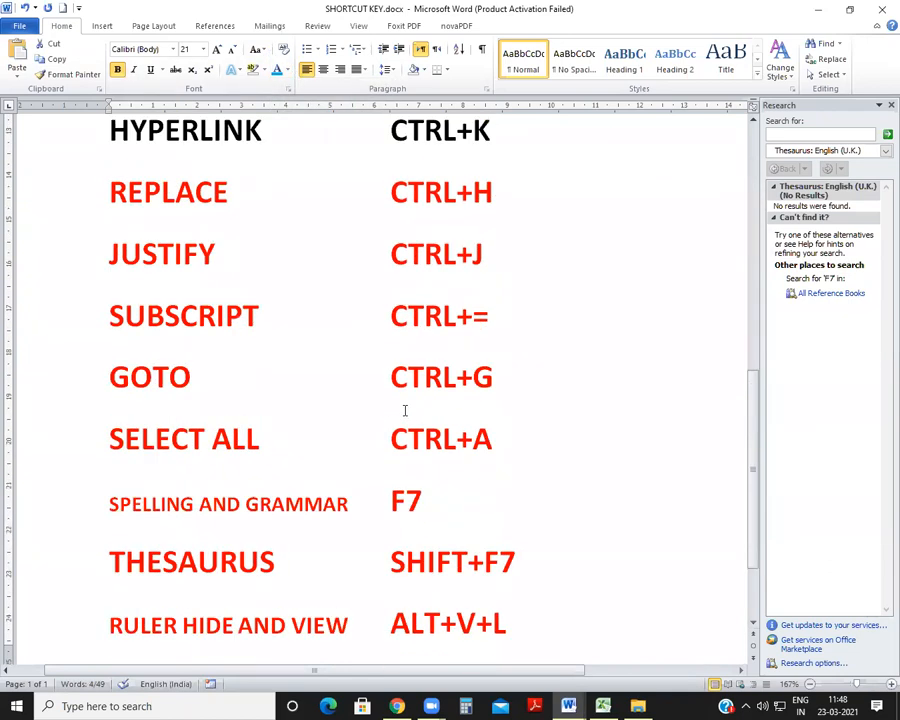
pyautogui.scroll(1, 390, 405)
pyautogui.moveTo(109, 244); pyautogui.dragTo(583, 247)
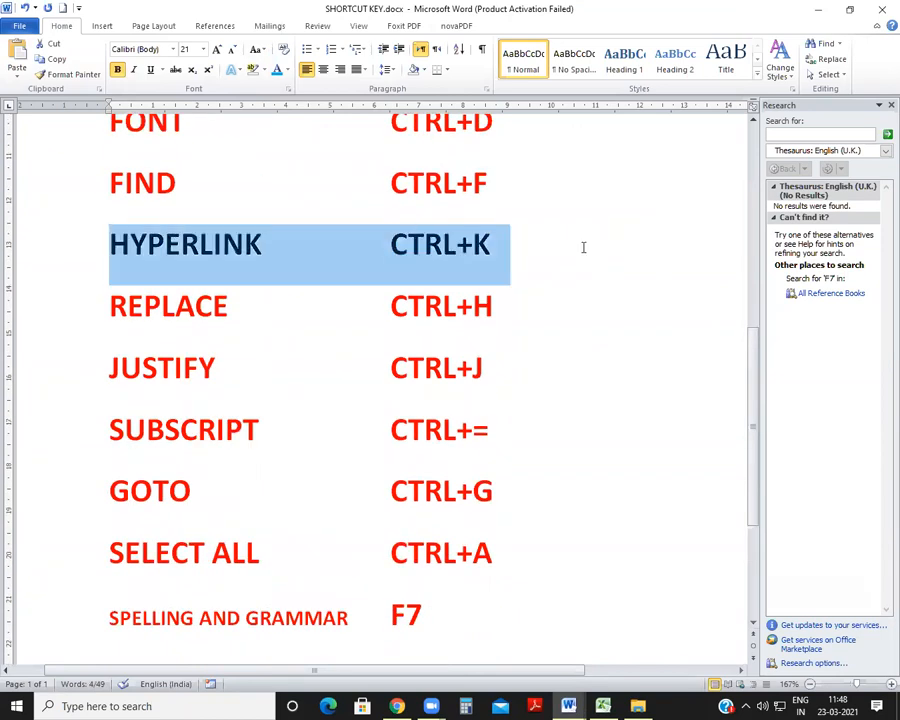
pyautogui.click(277, 69)
pyautogui.click(354, 378)
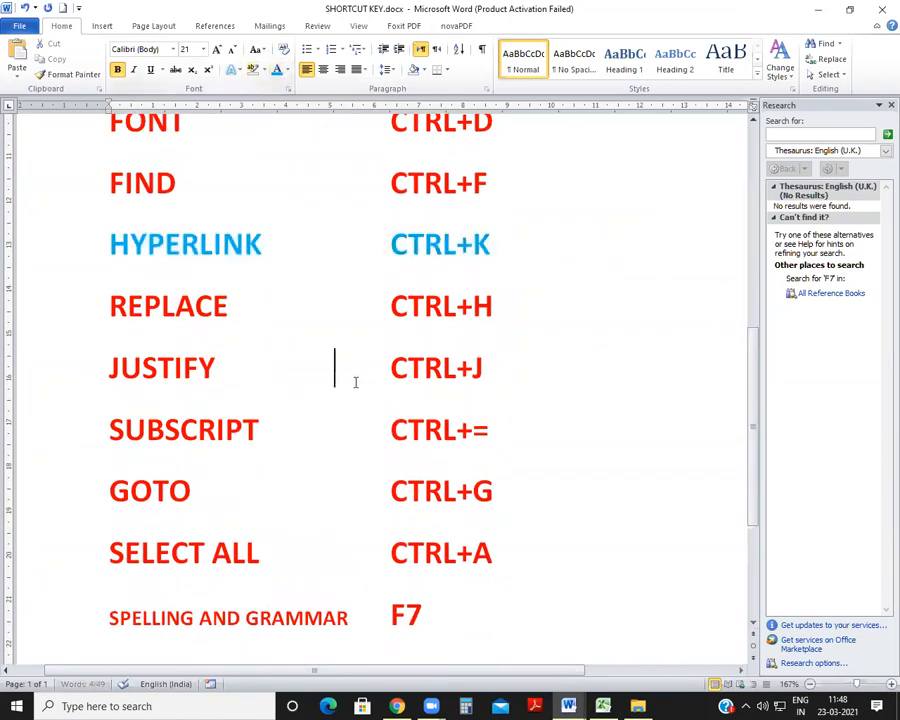
pyautogui.scroll(8, 355, 382)
pyautogui.scroll(1, 355, 382)
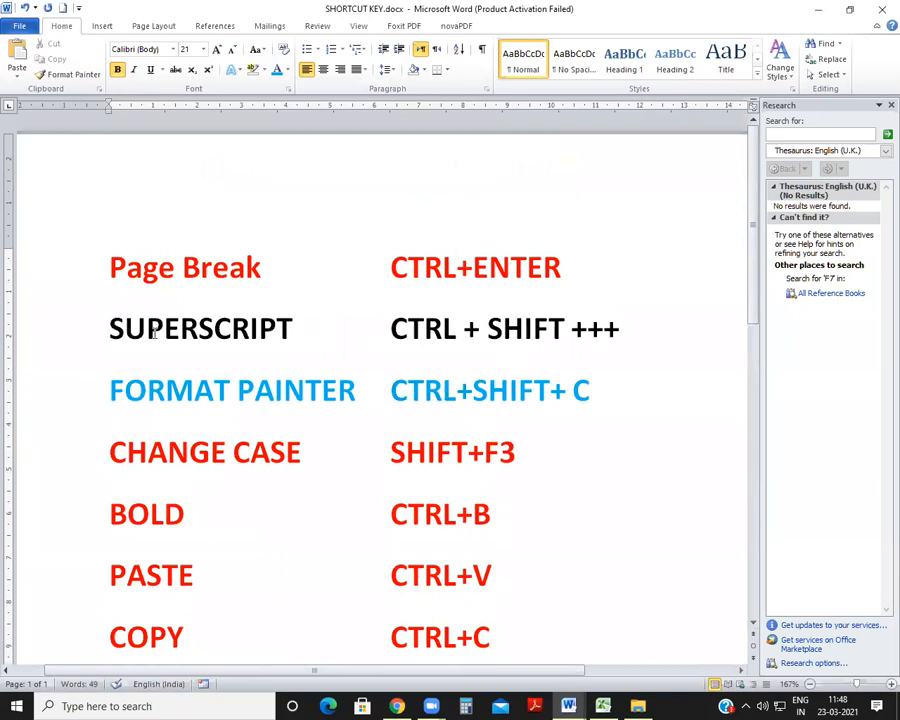
pyautogui.scroll(-10, 308, 463)
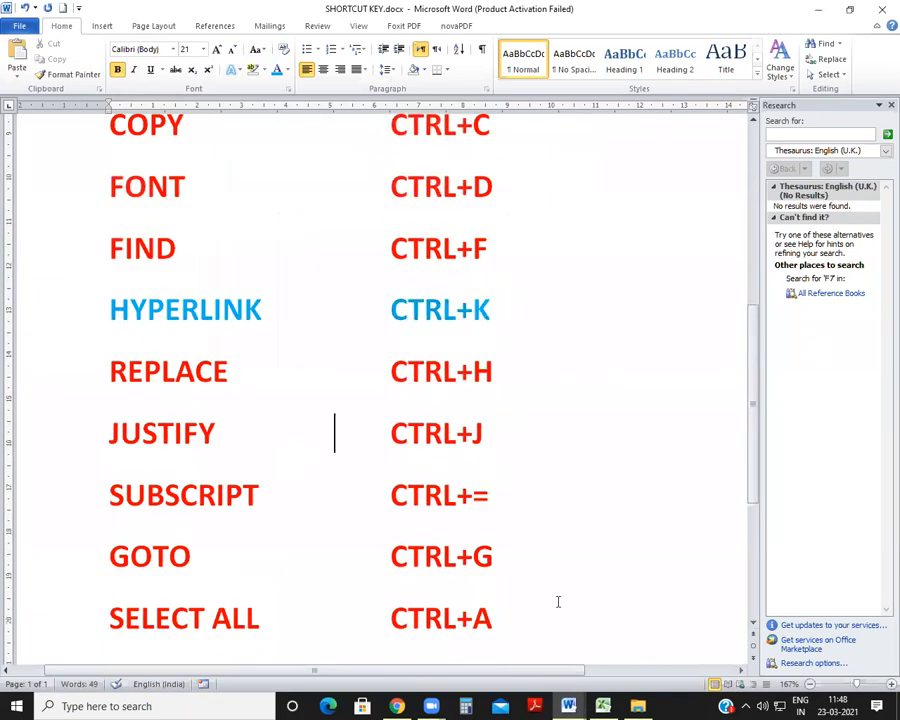
# Step: Switch to Document2 and enter A2+B2+2AB on the blank line below the large red paragraph
pyautogui.click(603, 706)
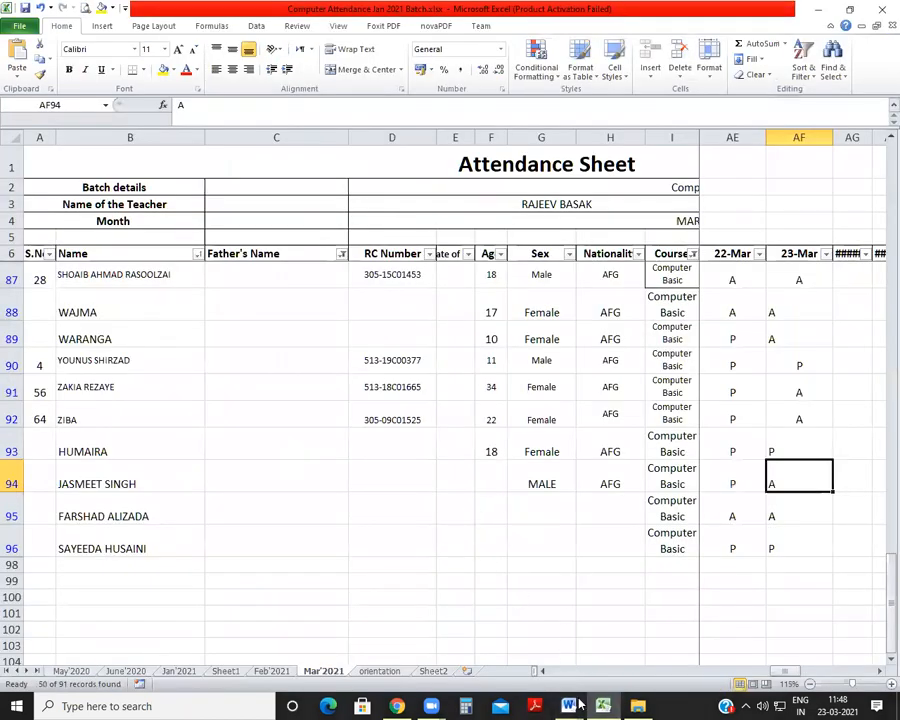
pyautogui.moveTo(568, 706)
pyautogui.click(722, 630)
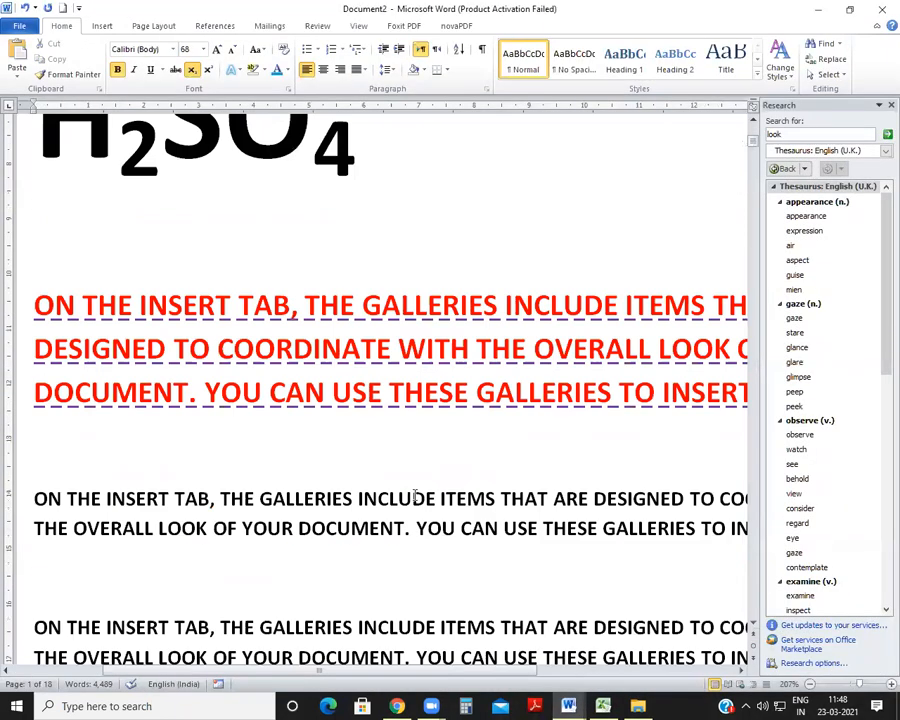
pyautogui.click(47, 373)
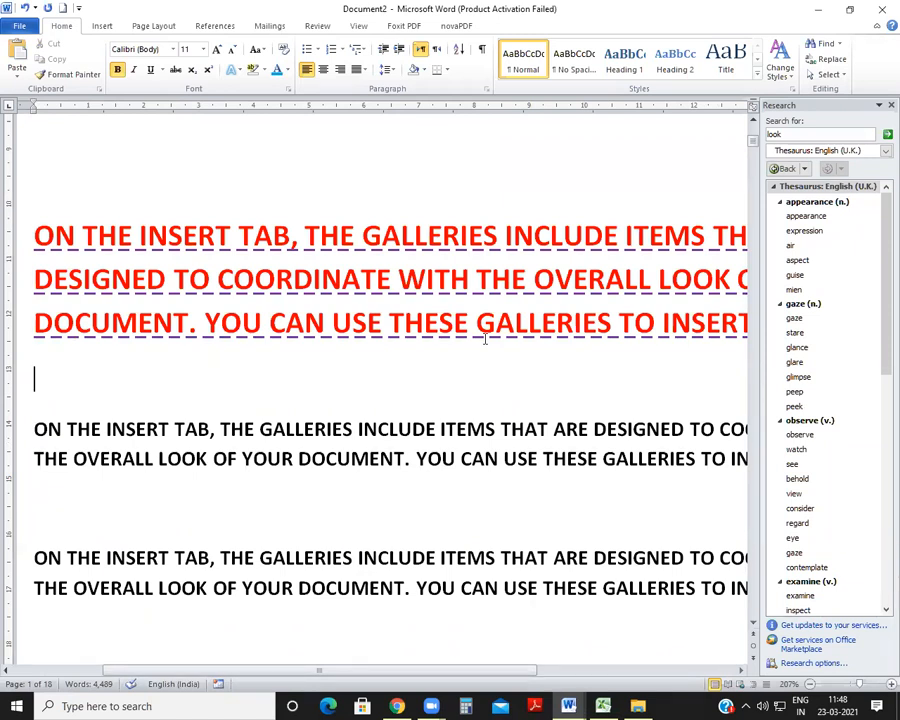
pyautogui.write('a')
pyautogui.press('BackSpace')
pyautogui.write('A2+B2')
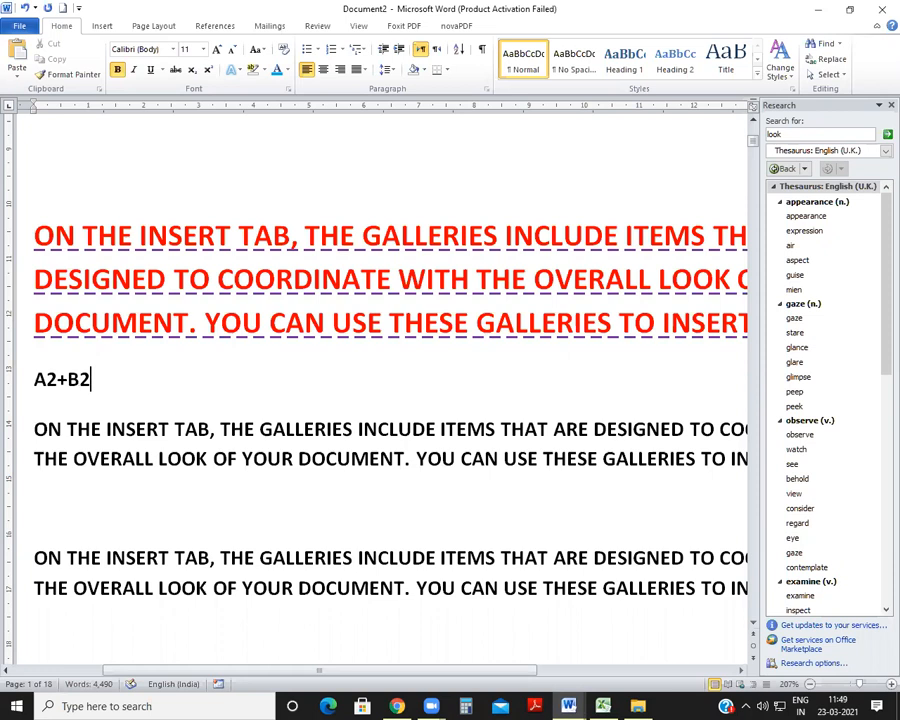
pyautogui.write('+2AB')
# Step: Insert (A+B)2= at the start of the A2+B2+2AB line
pyautogui.press('Home')
pyautogui.write('(A+B')
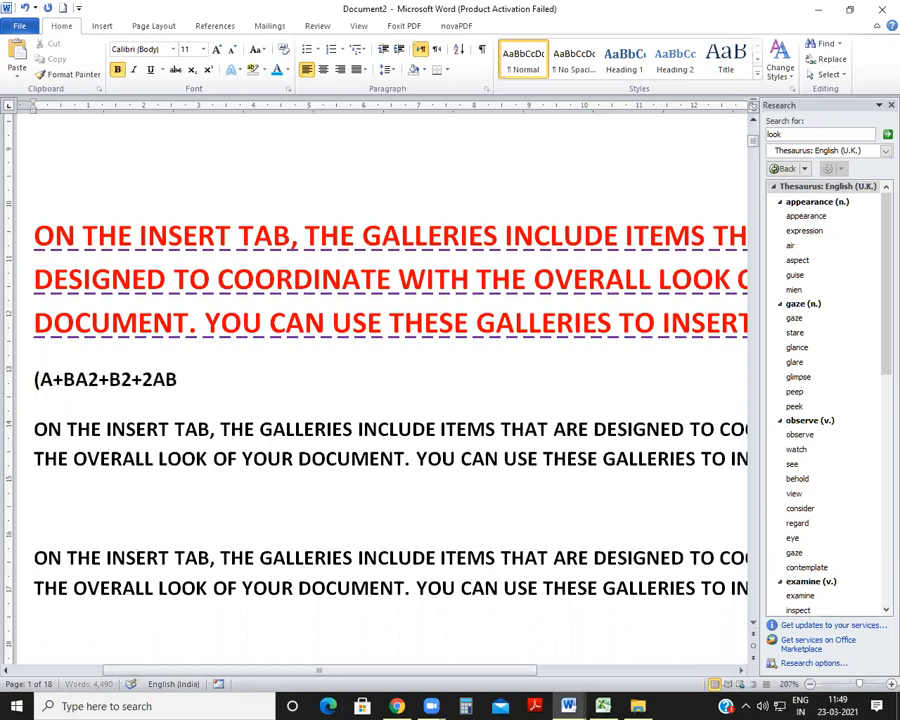
pyautogui.write(')')
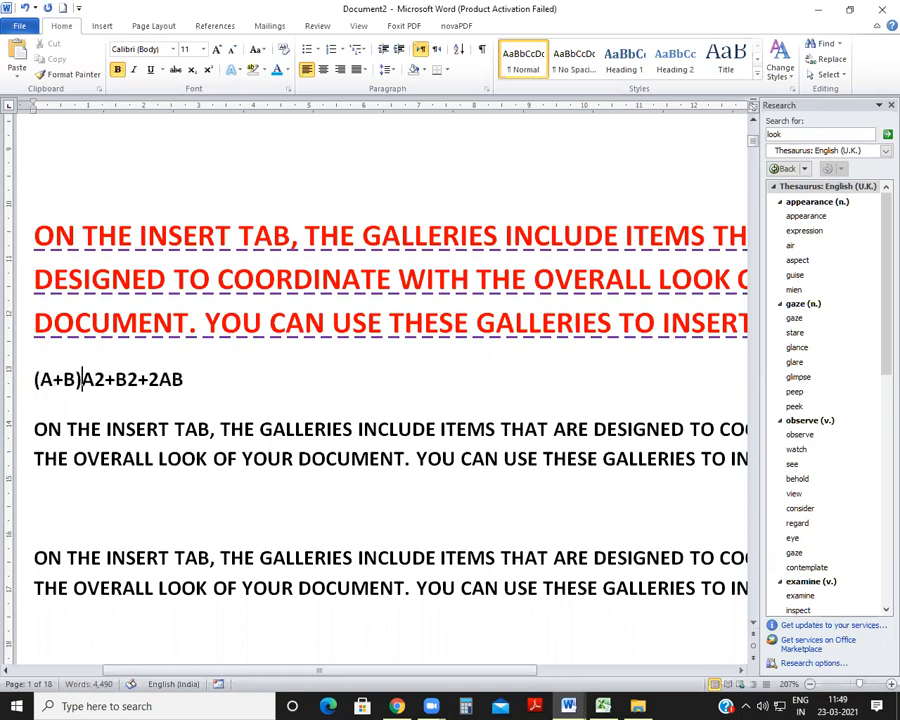
pyautogui.write('0')
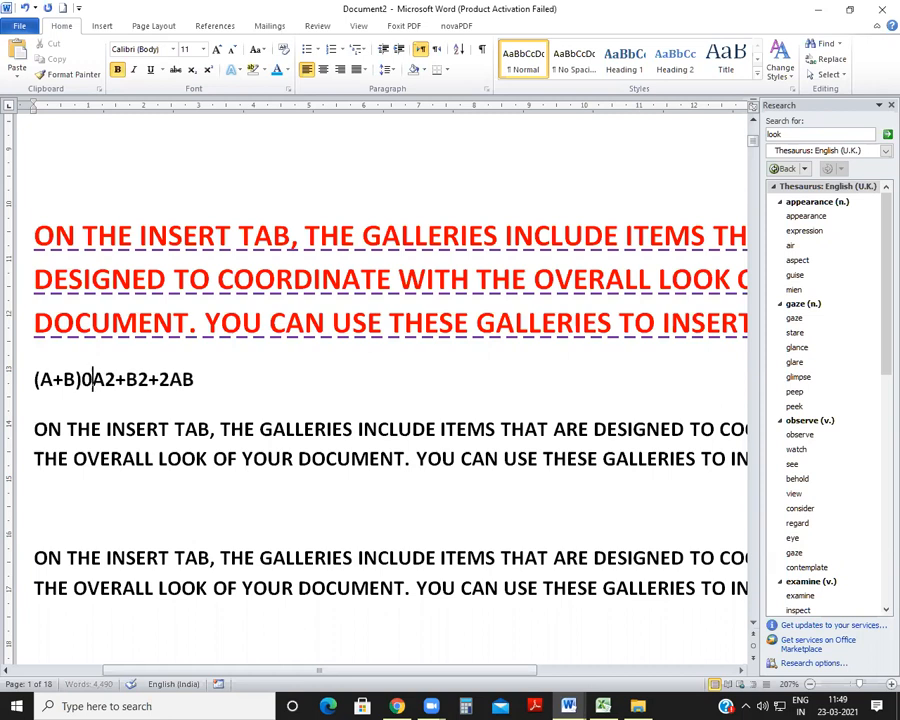
pyautogui.press('BackSpace')
pyautogui.write('2=')
# Step: Enlarge the (A+B)2=A2+B2+2AB equation to 26 pt and deselect it
pyautogui.moveTo(36, 378); pyautogui.dragTo(284, 352)
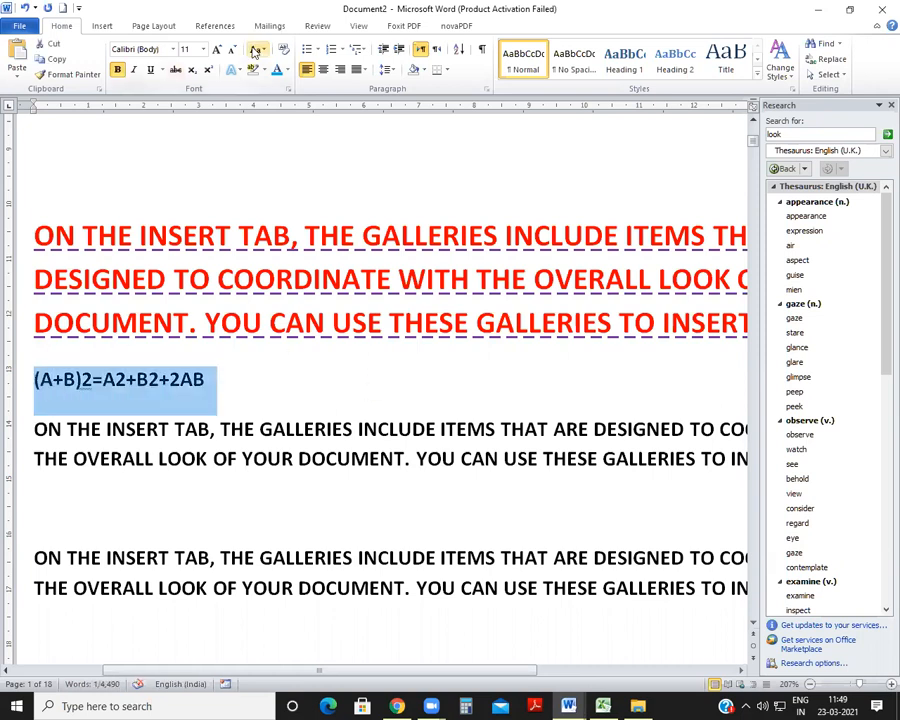
pyautogui.hotkey('ctrl', ']')
pyautogui.hotkey('ctrl', ']')
pyautogui.hotkey('ctrl', ']')
pyautogui.hotkey('ctrl', ']')
pyautogui.hotkey('ctrl', ']')
pyautogui.hotkey('ctrl', ']')
pyautogui.hotkey('ctrl', ']')
pyautogui.hotkey('ctrl', ']')
pyautogui.hotkey('ctrl', ']')
pyautogui.hotkey('ctrl', ']')
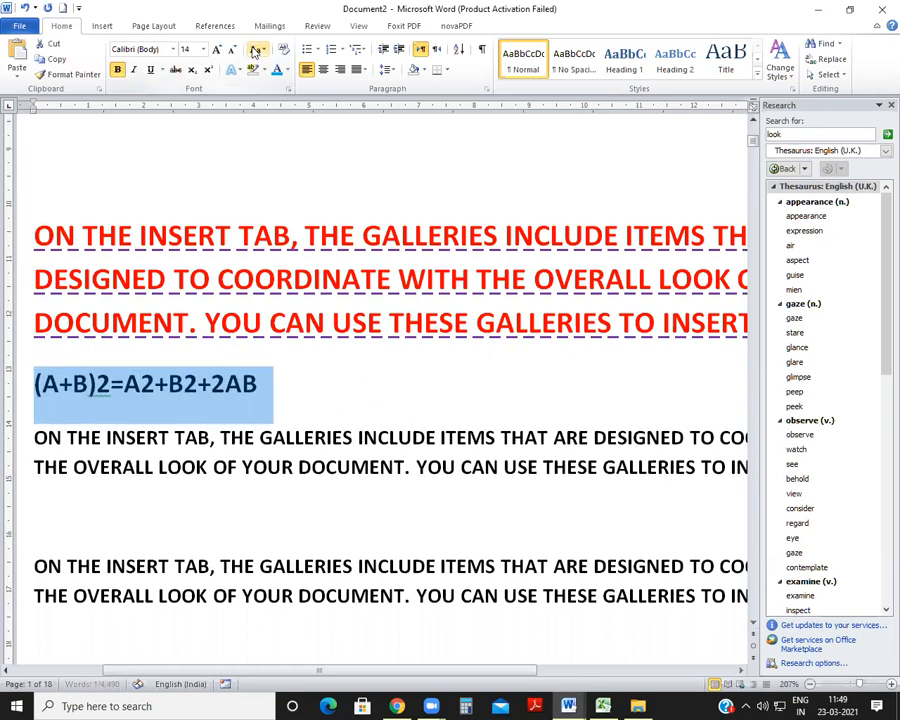
pyautogui.hotkey('ctrl', ']')
pyautogui.hotkey('ctrl', ']')
pyautogui.hotkey('ctrl', ']')
pyautogui.hotkey('ctrl', ']')
pyautogui.hotkey('ctrl', ']')
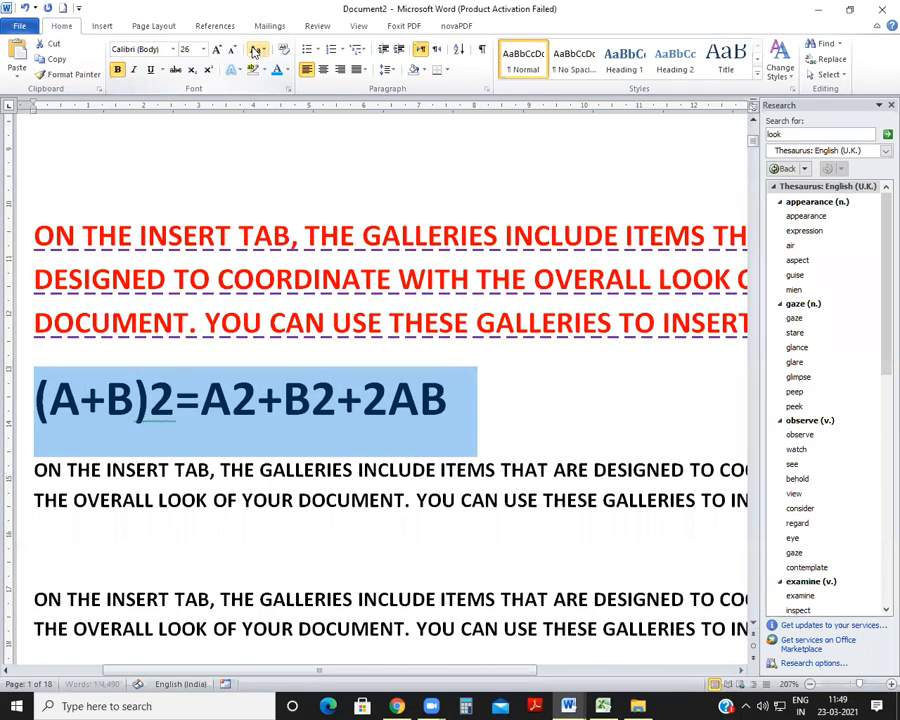
pyautogui.click(150, 400)
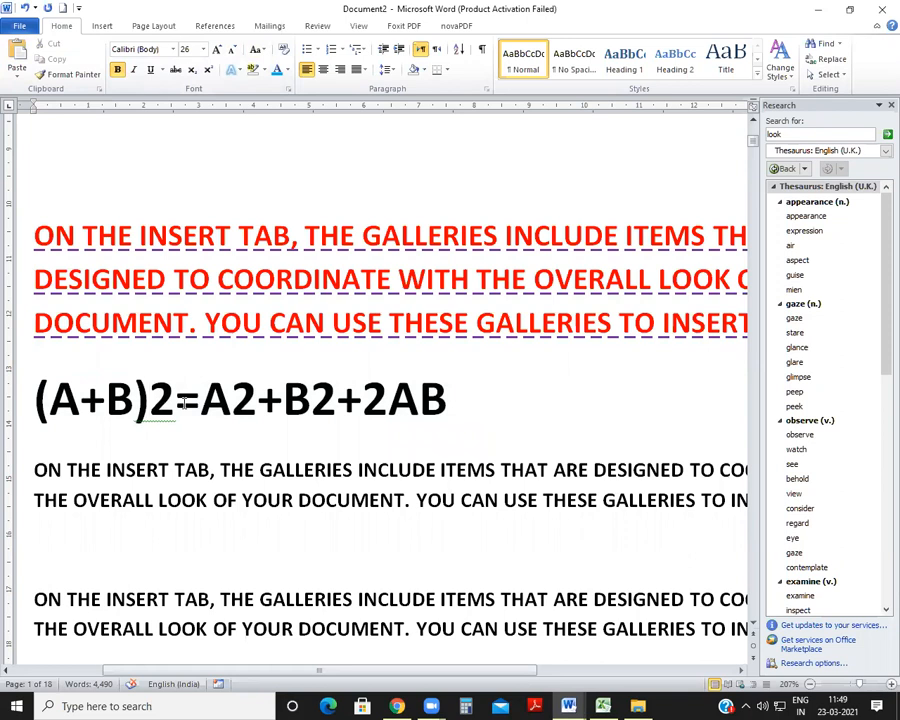
# Step: Apply superscript to the 2 following (A+B) in the equation
pyautogui.doubleClick(157, 398)
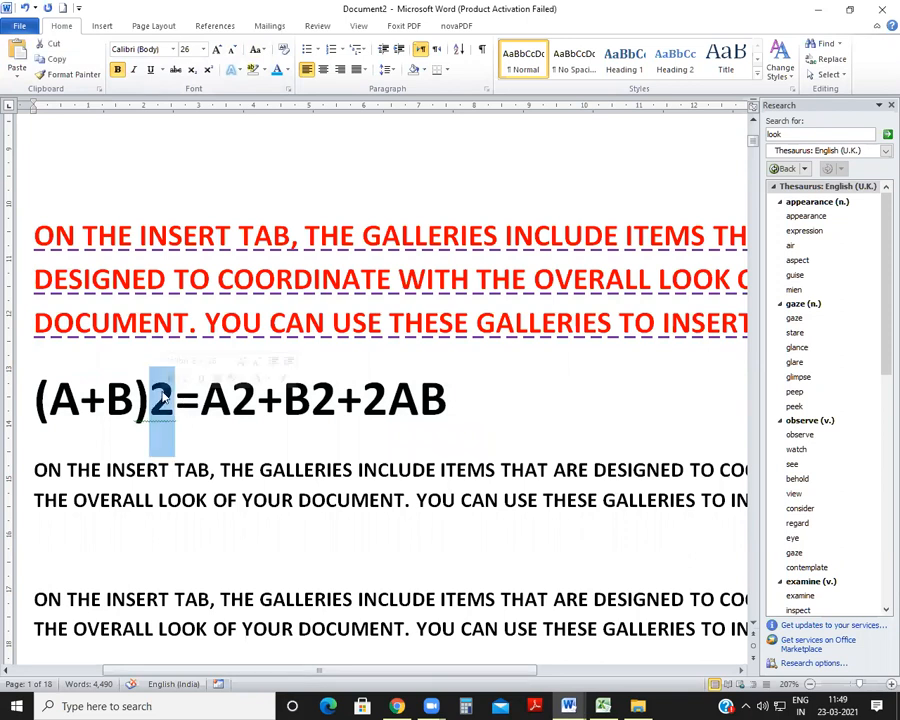
pyautogui.click(180, 418)
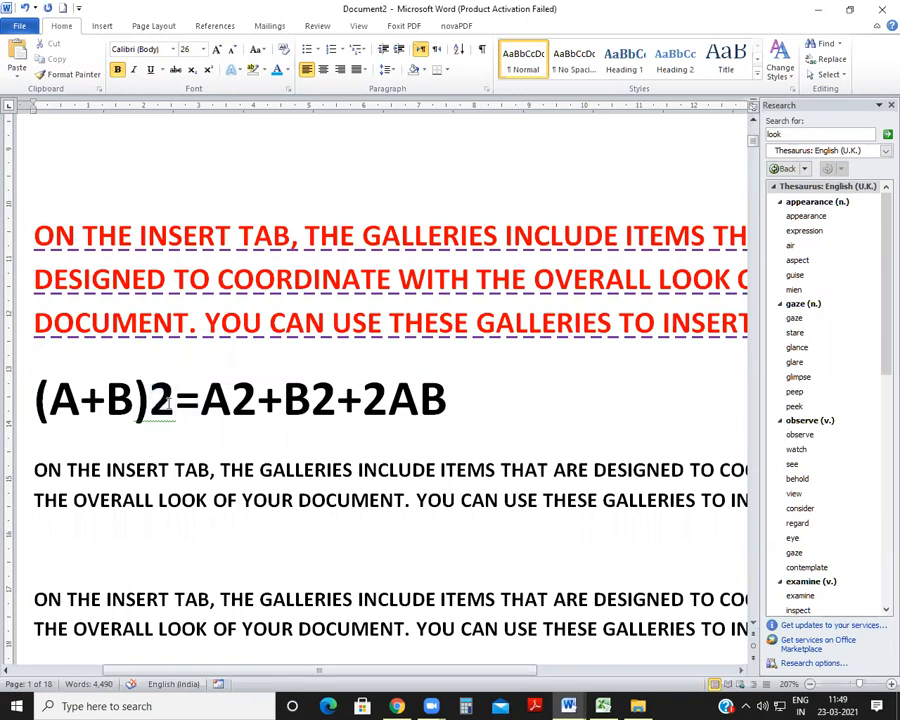
pyautogui.press('Left')
pyautogui.hotkey('shift', 'Right')
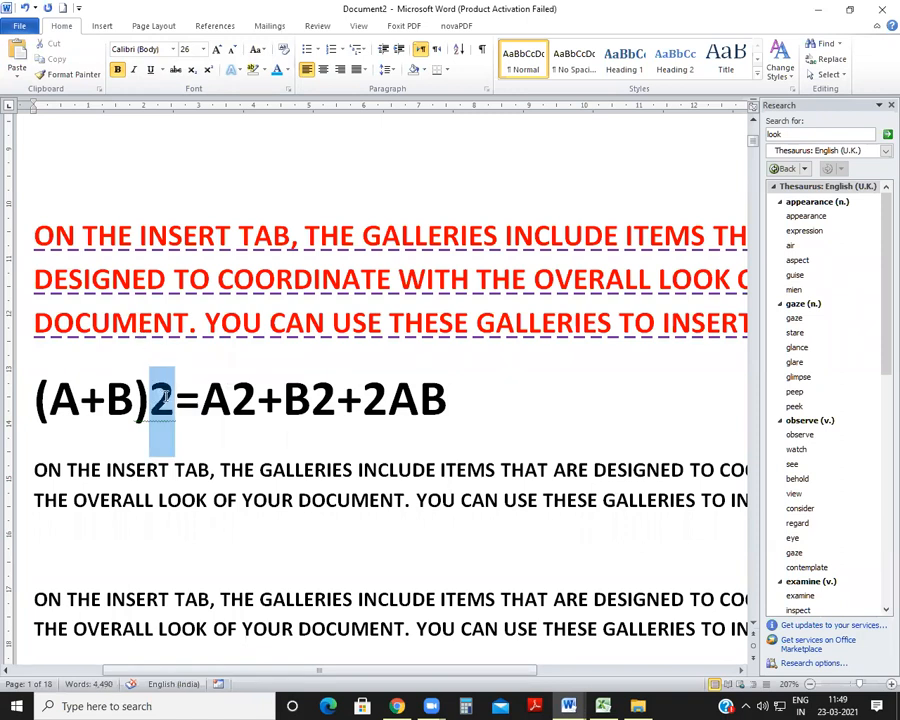
pyautogui.click(210, 70)
# Step: Apply superscript to the 2 of A2 and the 2 of B2 in the equation
pyautogui.click(246, 400)
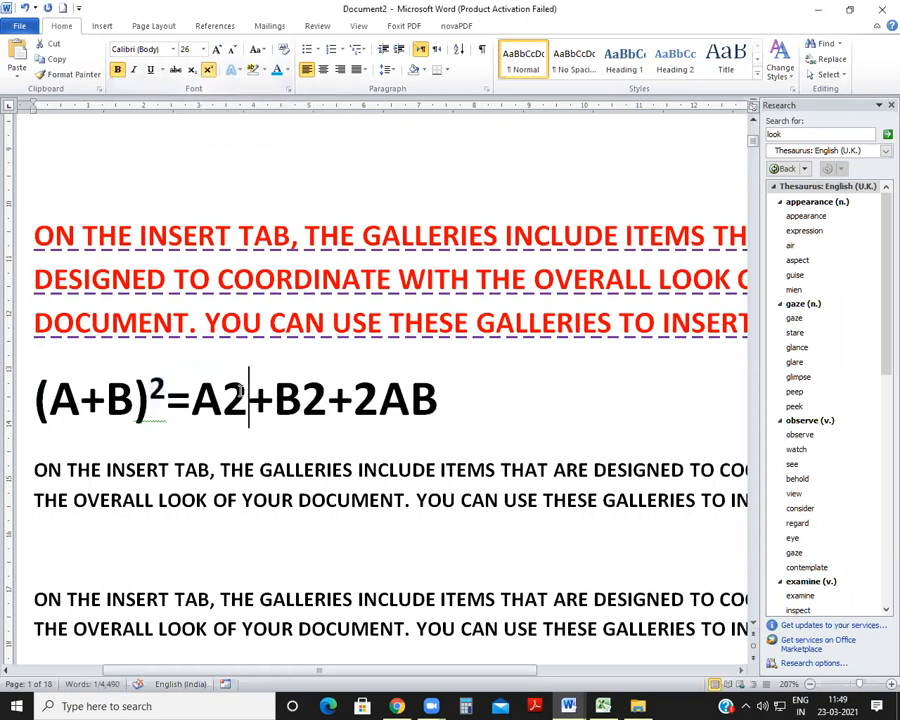
pyautogui.moveTo(246, 400); pyautogui.dragTo(222, 400)
pyautogui.click(209, 71)
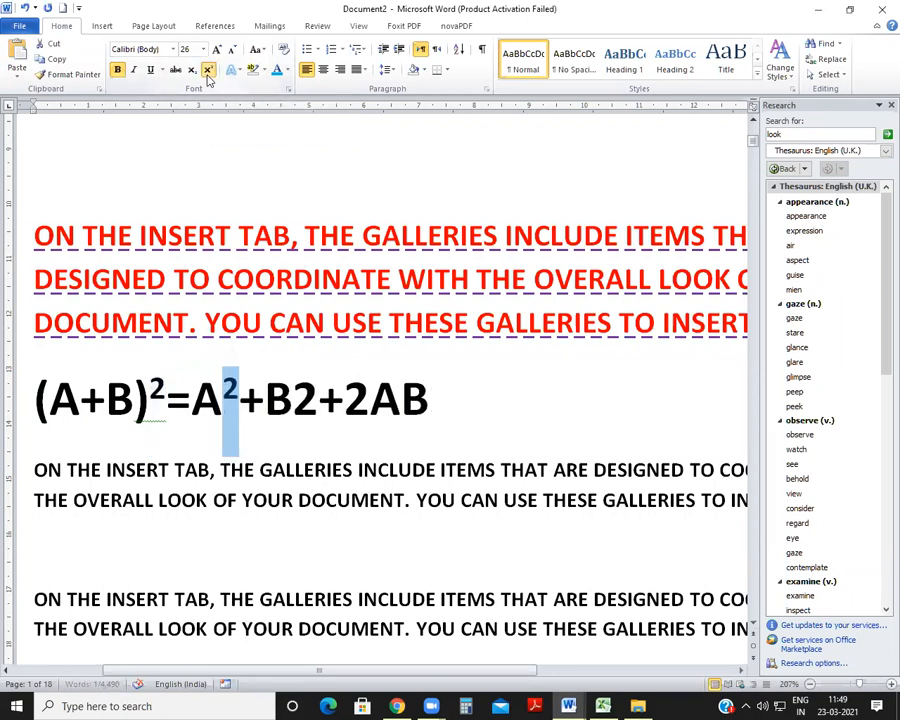
pyautogui.click(292, 402)
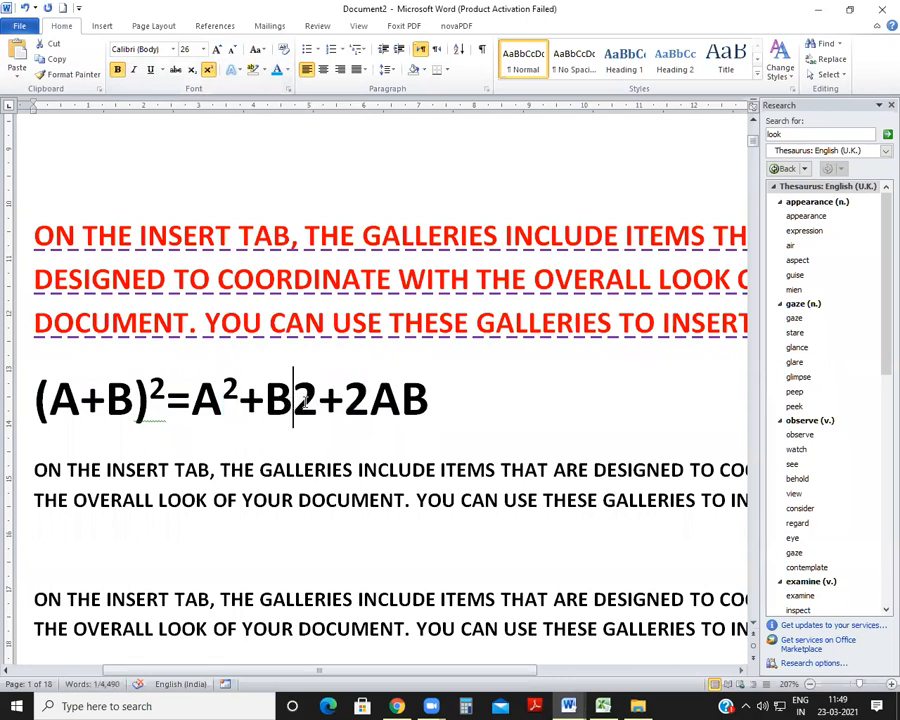
pyautogui.moveTo(294, 400); pyautogui.dragTo(319, 401)
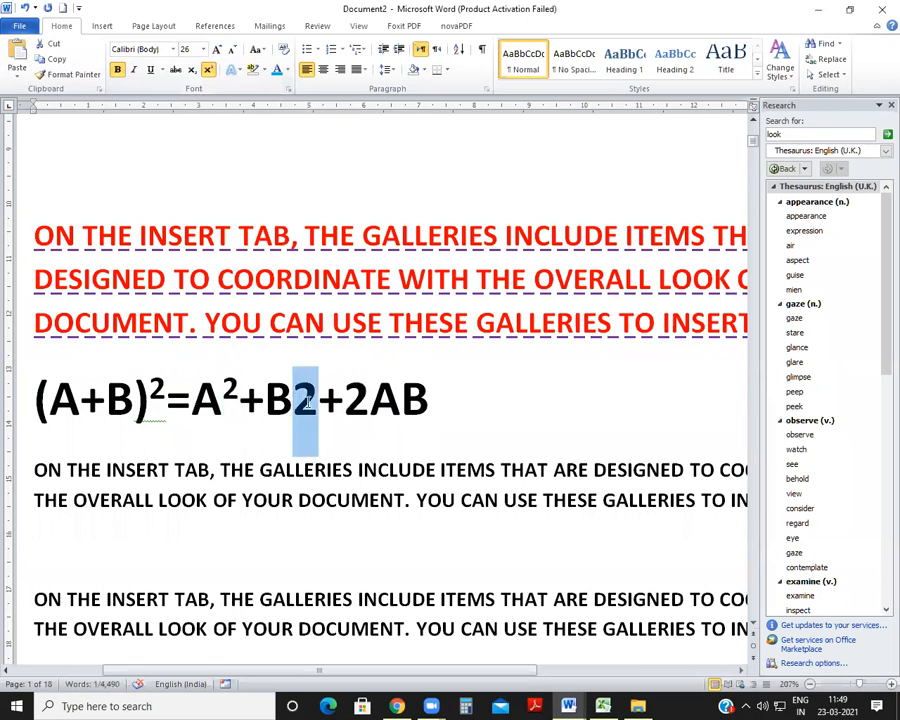
pyautogui.click(209, 71)
pyautogui.click(294, 400)
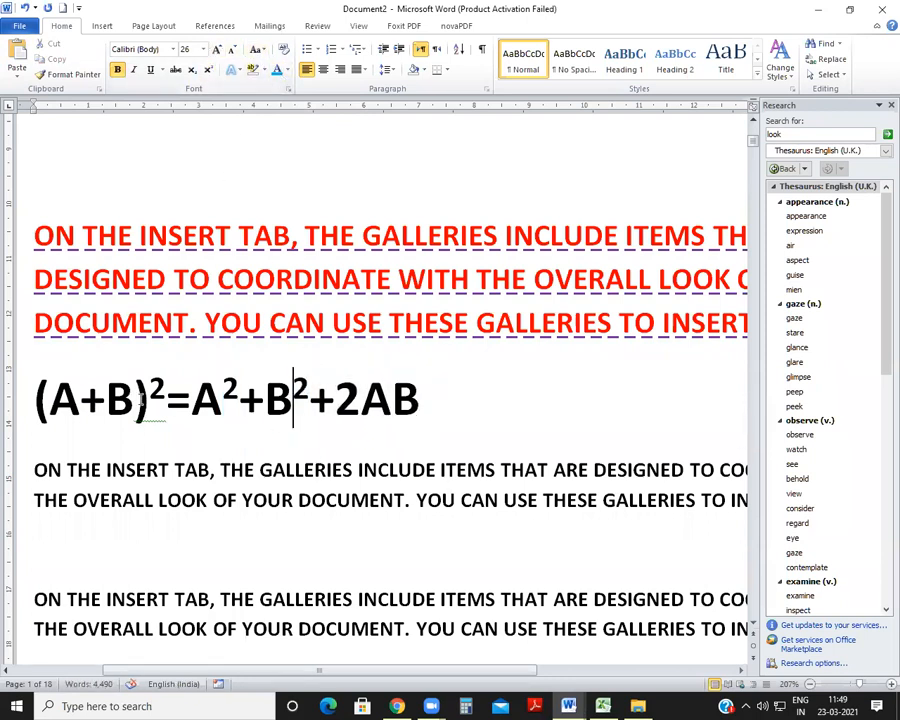
# Step: Undo the three superscripts in the equation
pyautogui.hotkey('ctrl', 'z')
pyautogui.hotkey('ctrl', 'z')
pyautogui.hotkey('ctrl', 'z')
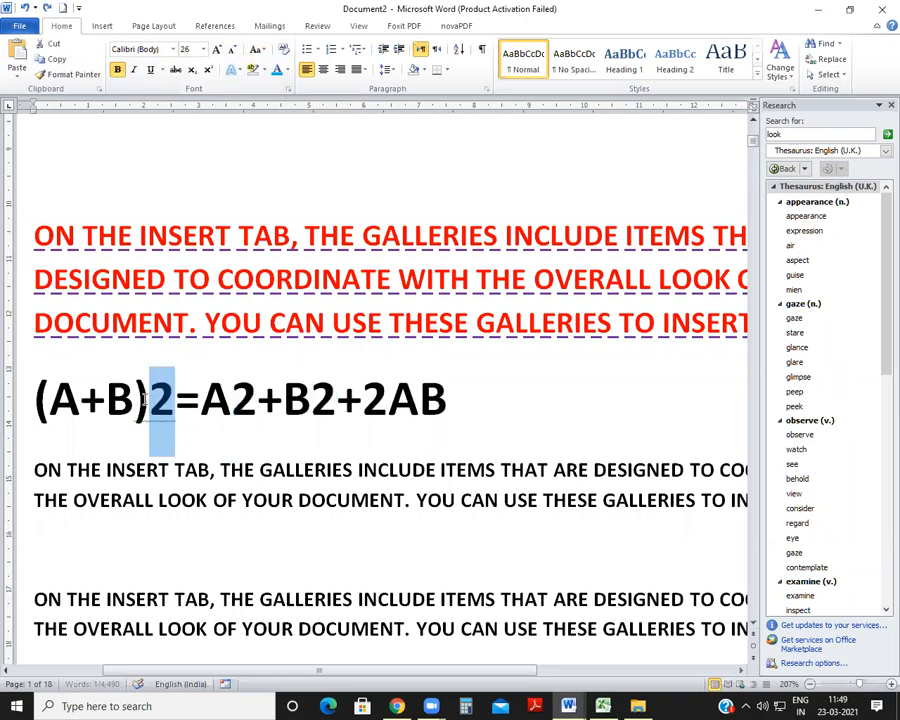
# Step: Superscript the 2 following (A+B) in the equation with the Superscript shortcut
pyautogui.click(198, 421)
pyautogui.moveTo(149, 402); pyautogui.dragTo(168, 398)
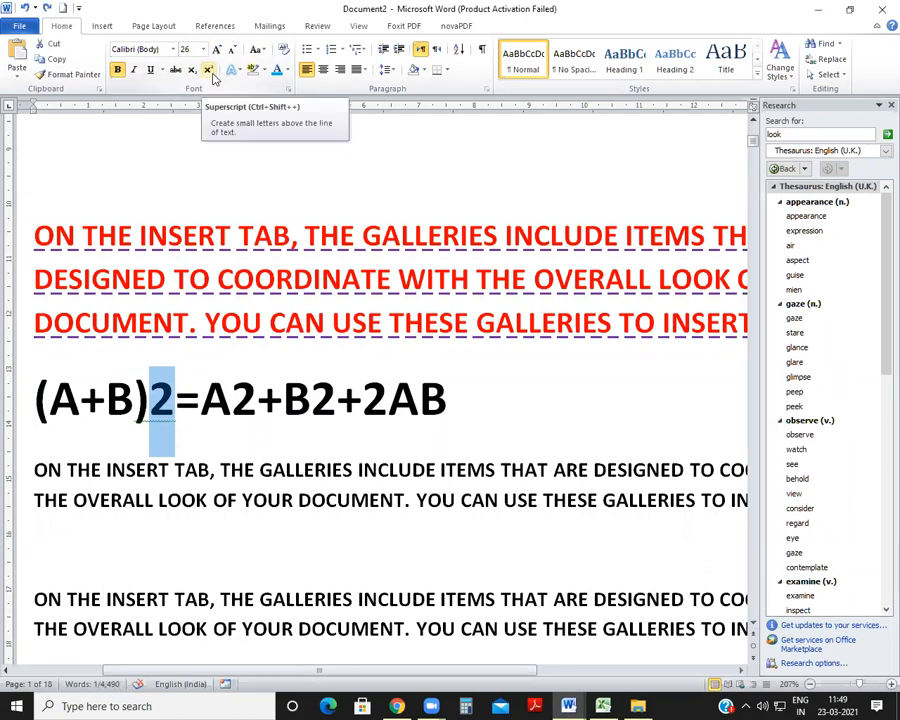
pyautogui.click(203, 408)
pyautogui.click(154, 405)
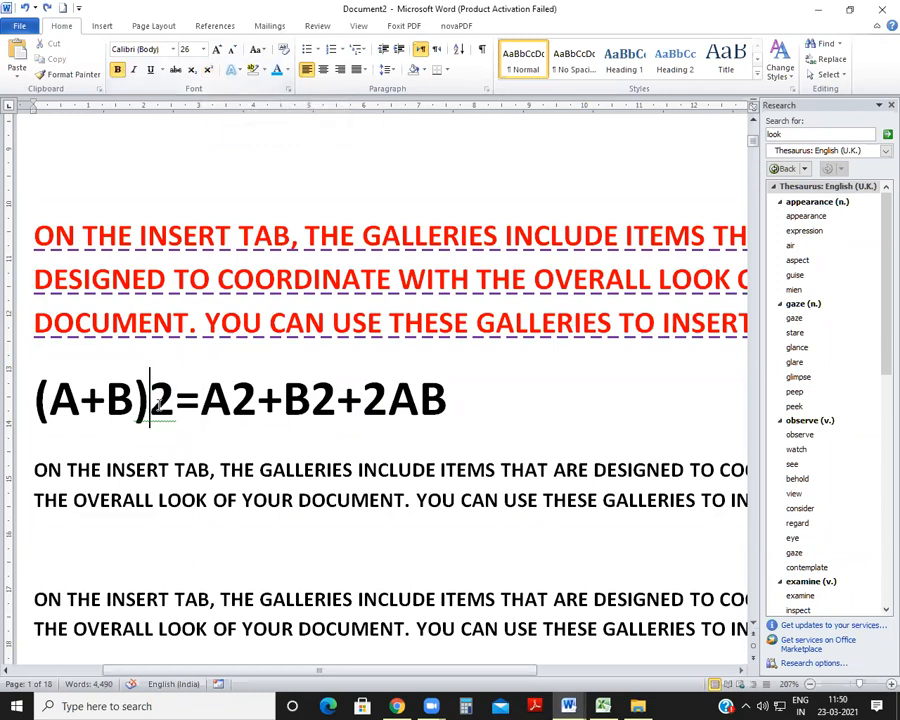
pyautogui.moveTo(152, 405); pyautogui.dragTo(175, 405)
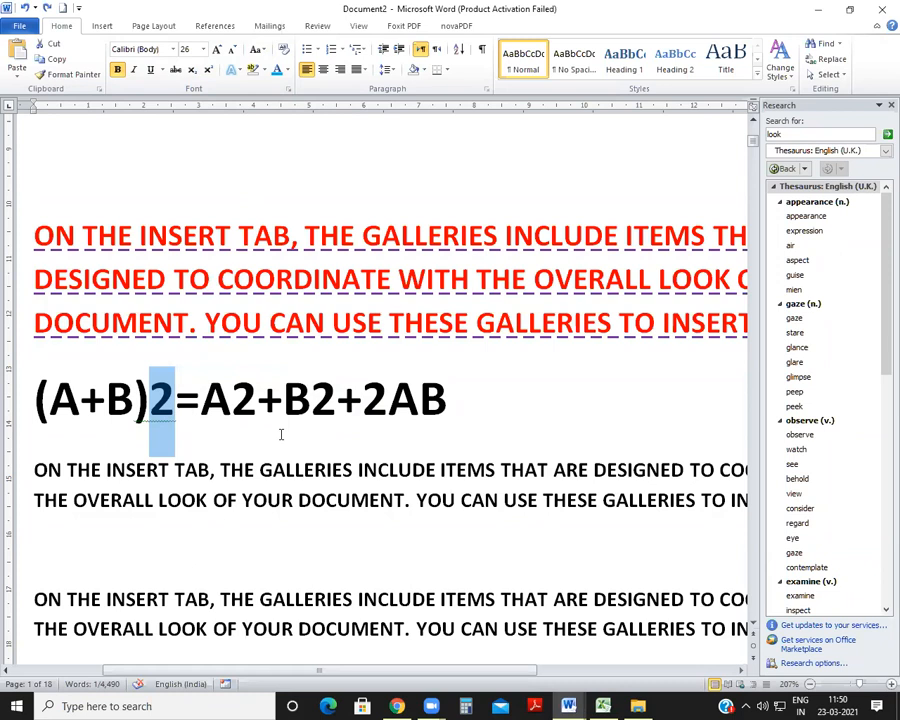
pyautogui.hotkey('ctrl', 'shift', '=')
# Step: Superscript the 2 of A2 after the equals sign with the same shortcut
pyautogui.press('Right')
pyautogui.press('Right')
pyautogui.press('Right')
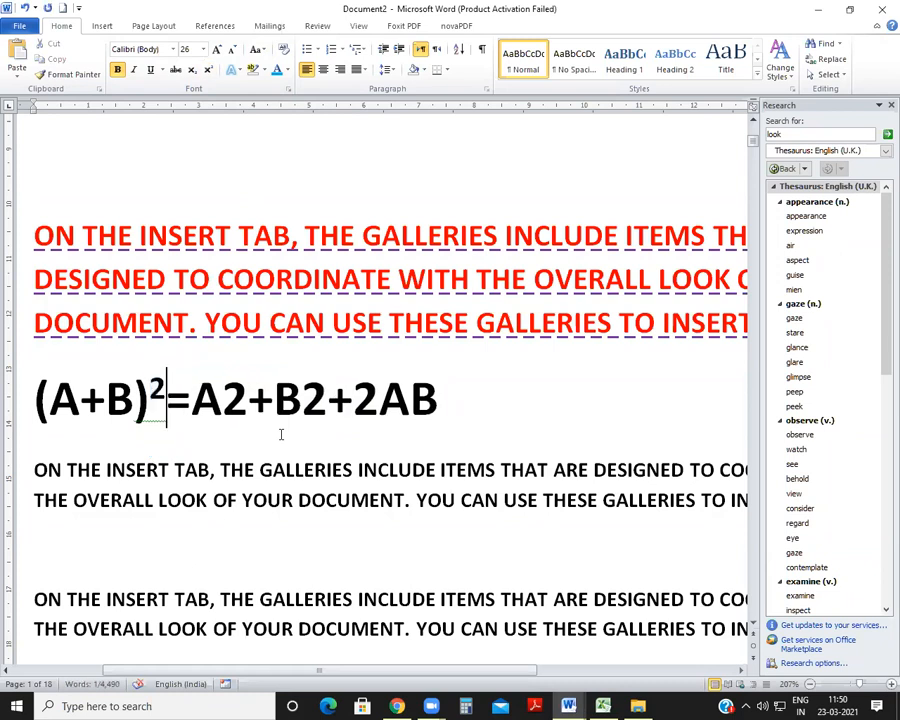
pyautogui.hotkey('shift', 'Right')
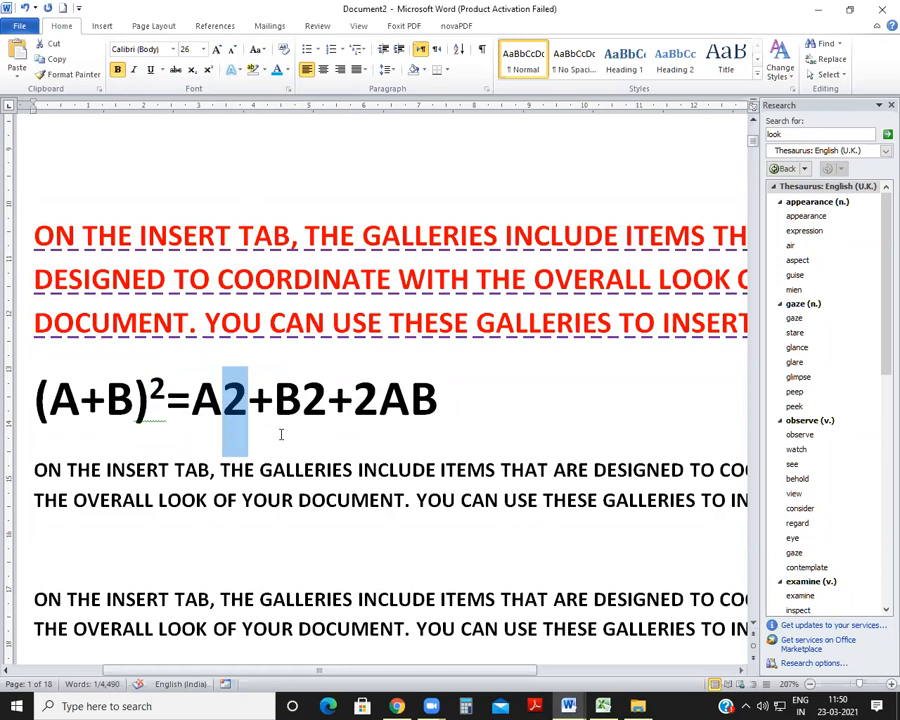
pyautogui.hotkey('ctrl', 'shift', '=')
# Step: Superscript the 2 of B2 with the shortcut, toggling the superscript off and back on
pyautogui.press('Right')
pyautogui.press('Right')
pyautogui.press('Right')
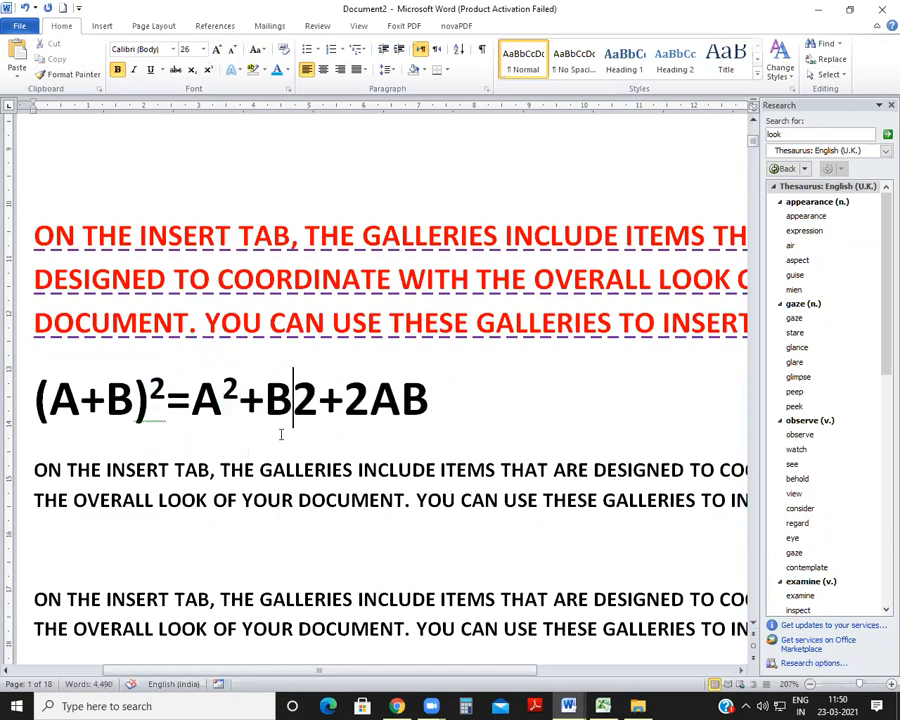
pyautogui.hotkey('shift', 'Right')
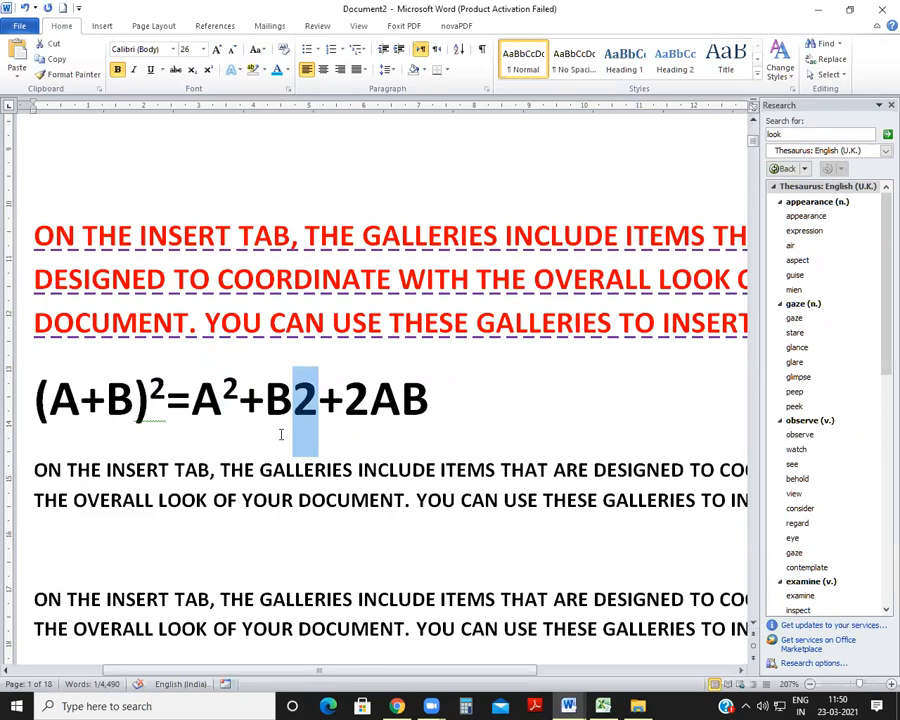
pyautogui.hotkey('ctrl', 'shift', '=')
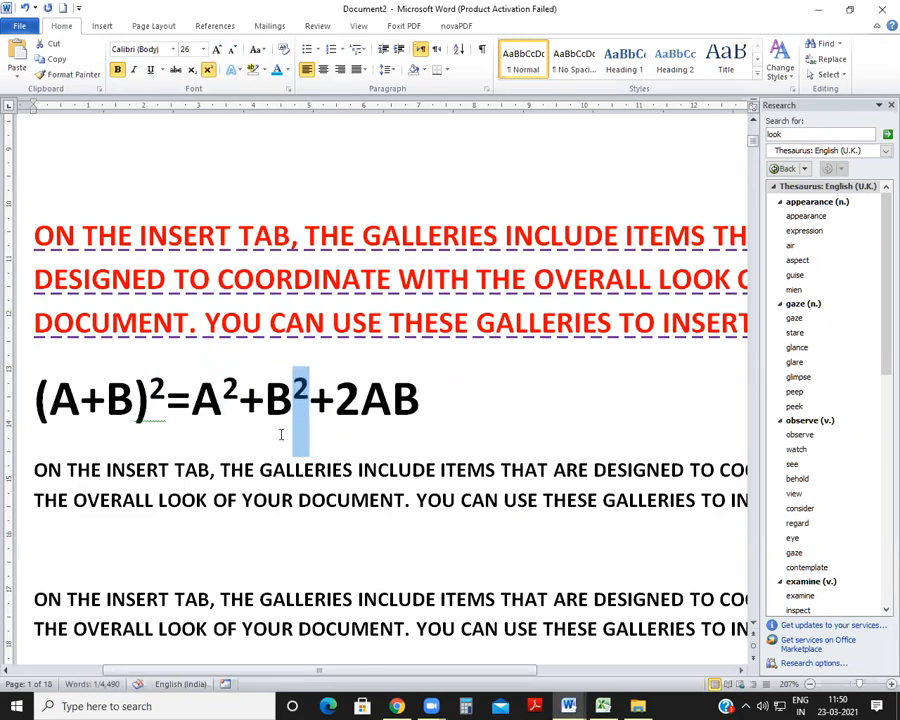
pyautogui.hotkey('ctrl', 'shift', '=')
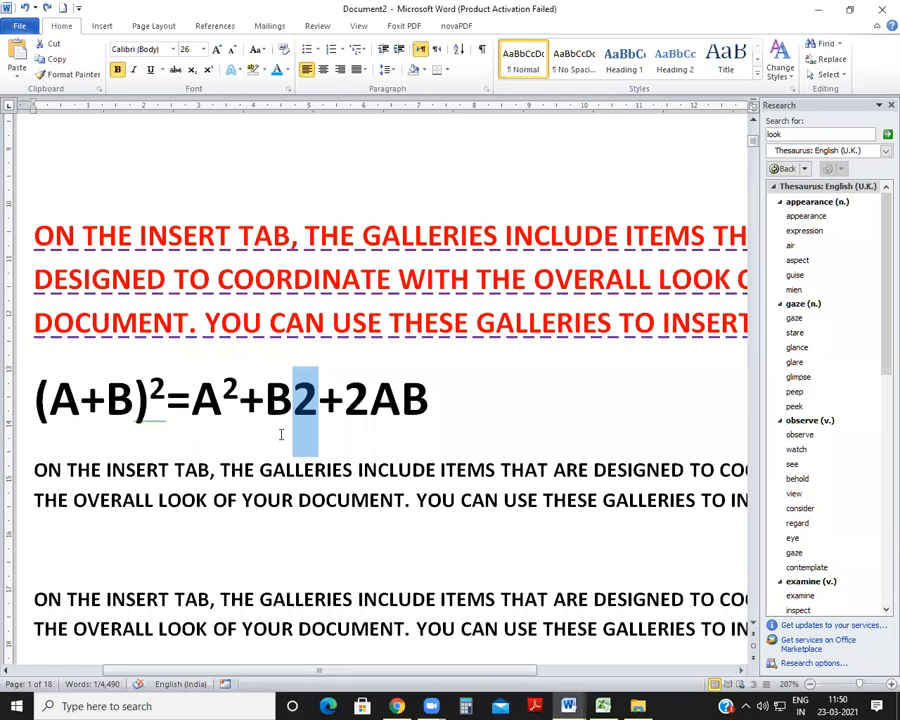
pyautogui.hotkey('ctrl', 'shift', '=')
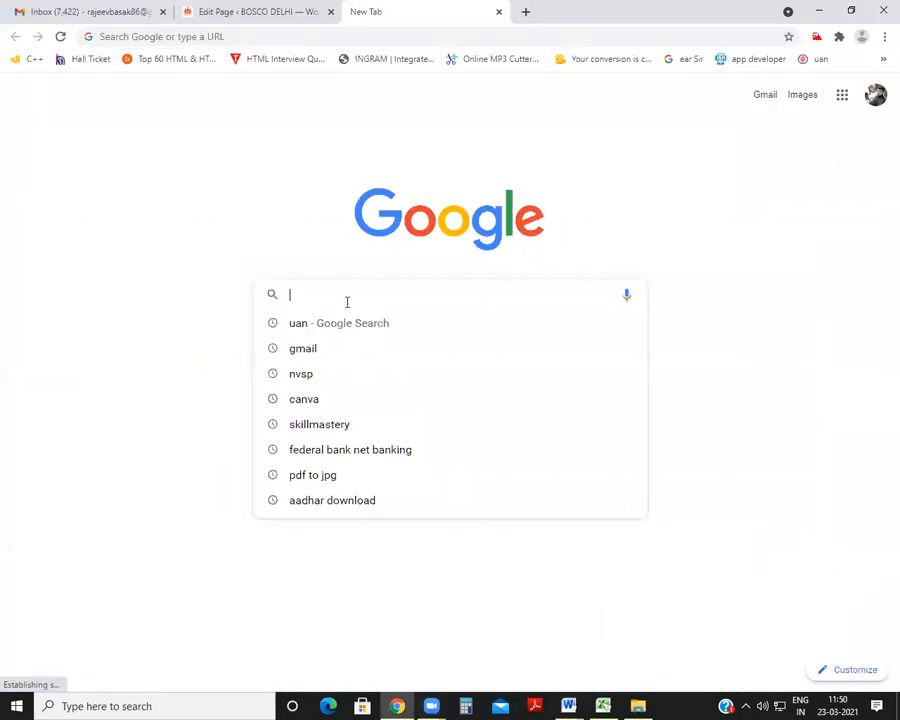
# Step: Switch to Chrome and search Google for "computer keyboard"
pyautogui.write('KE')
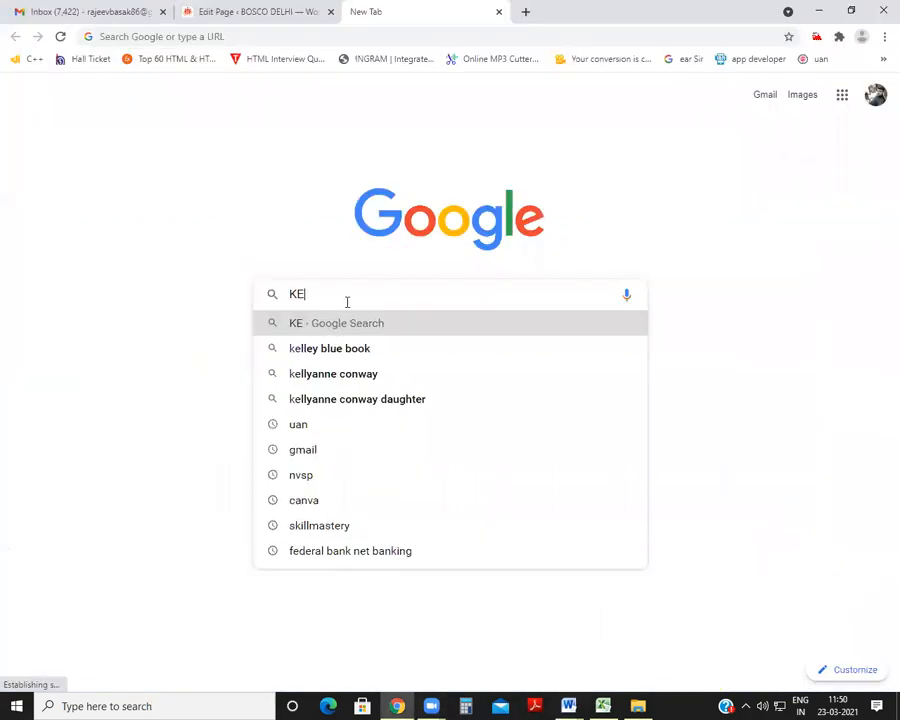
pyautogui.write('YBOARD')
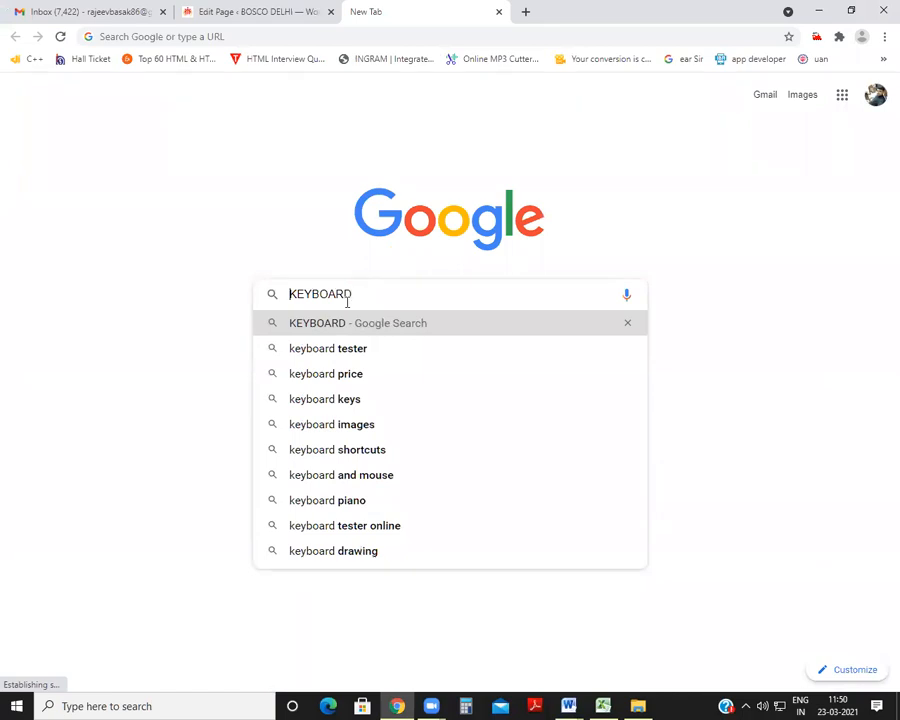
pyautogui.write('COMP')
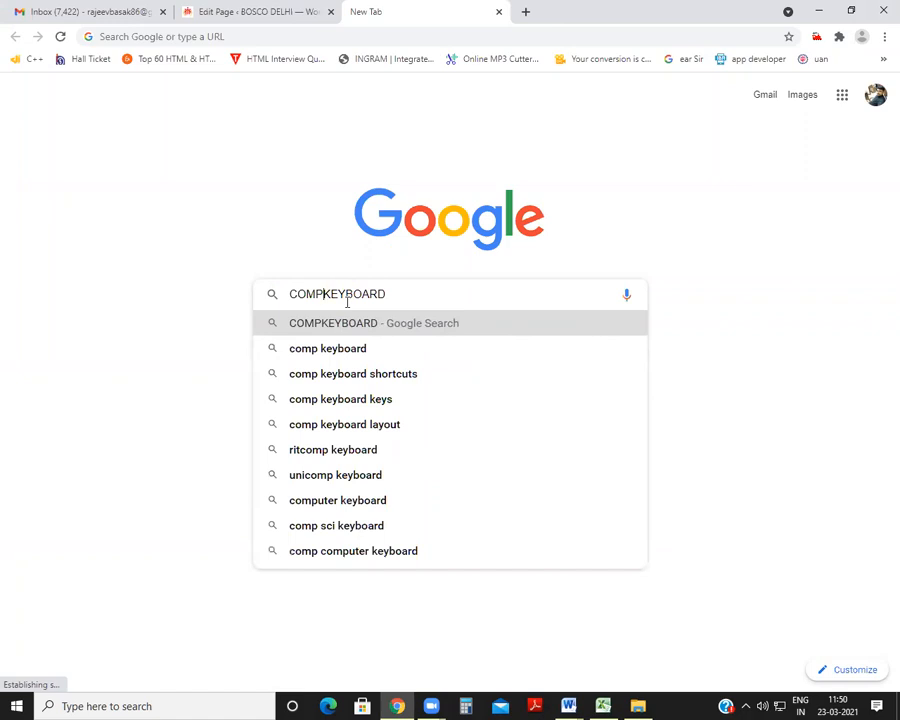
pyautogui.write('UTER')
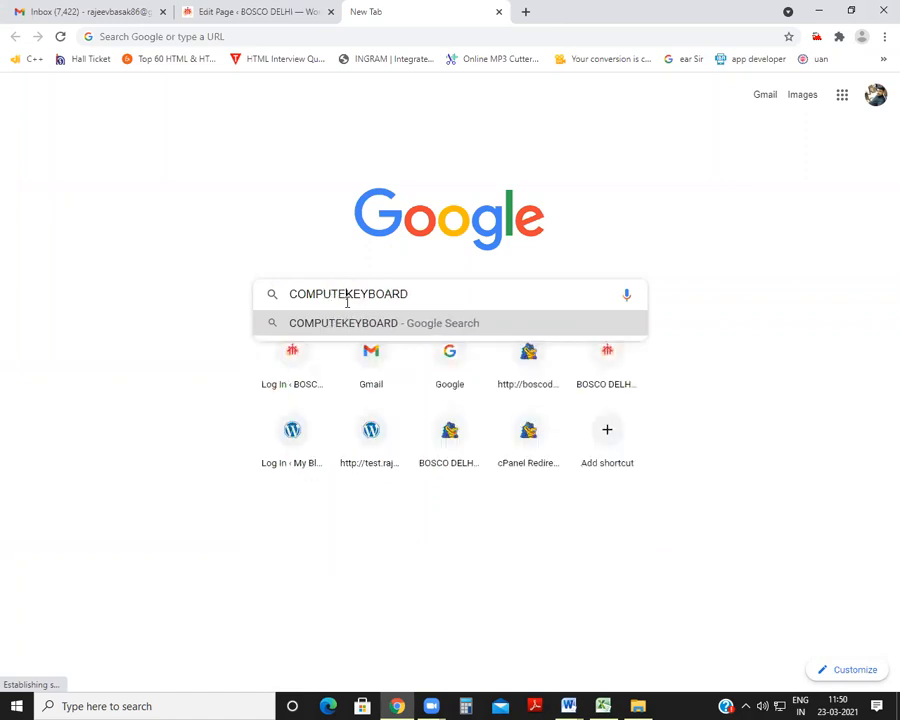
pyautogui.press('Return')
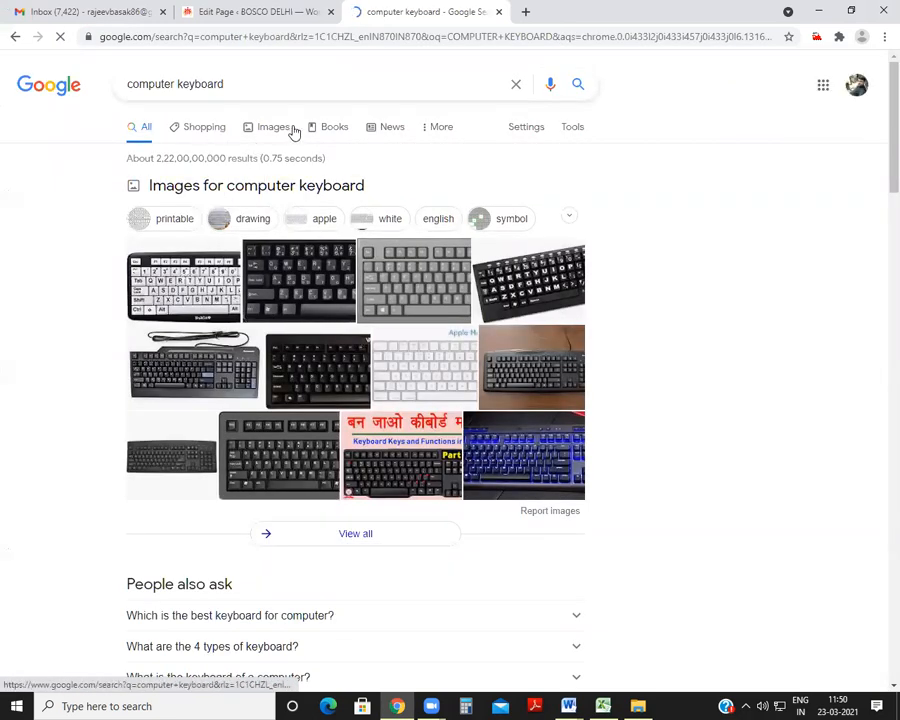
# Step: Show the image results for computer keyboard and open the Nuklz N Large Print keyboard picture and its Amazon product page
pyautogui.click(290, 57)
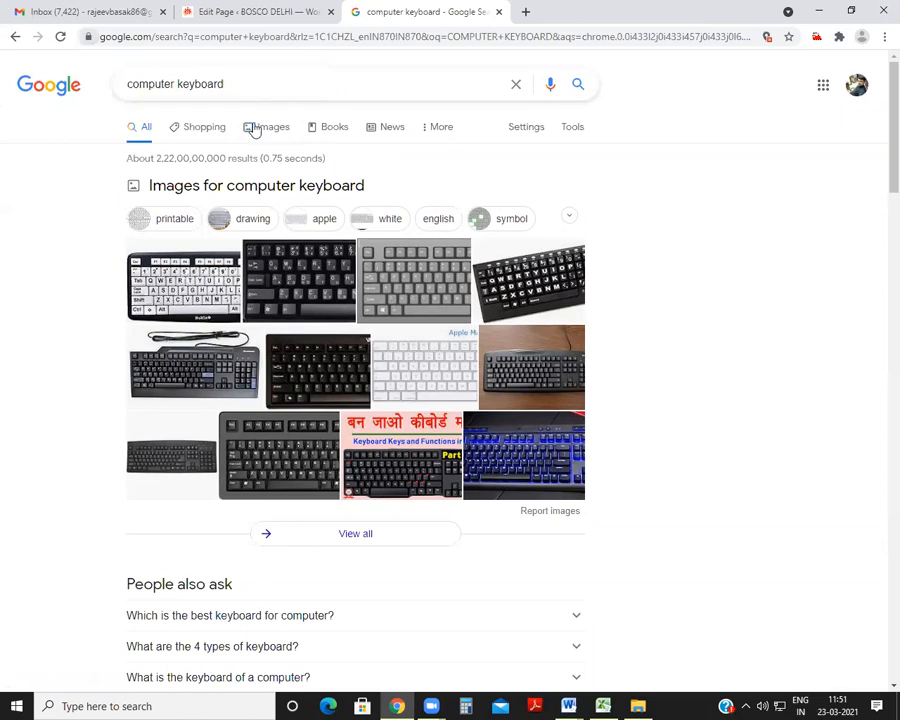
pyautogui.click(264, 128)
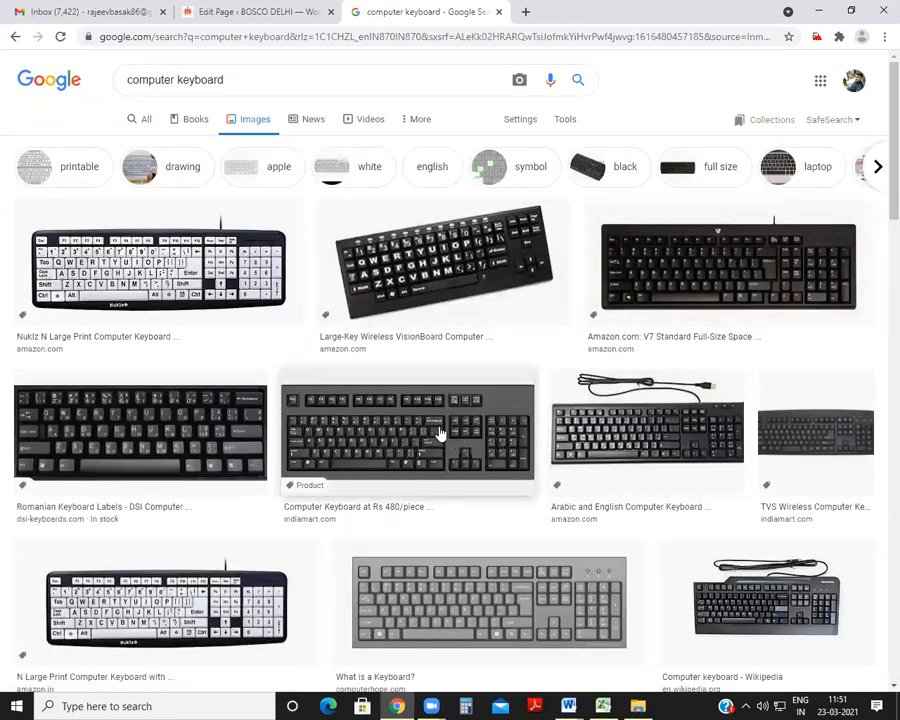
pyautogui.click(228, 267)
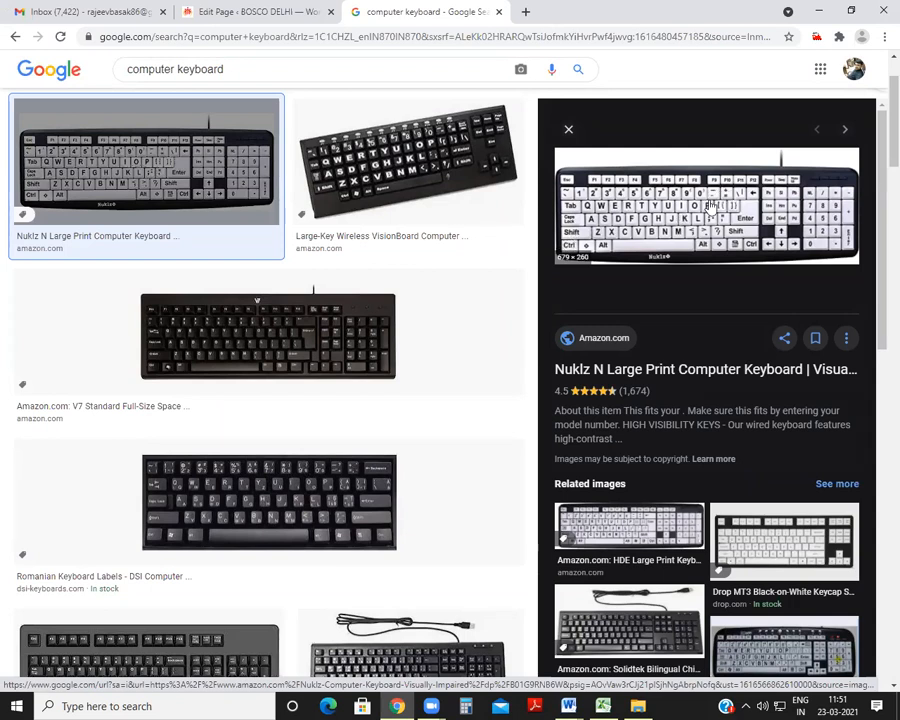
pyautogui.click(680, 207)
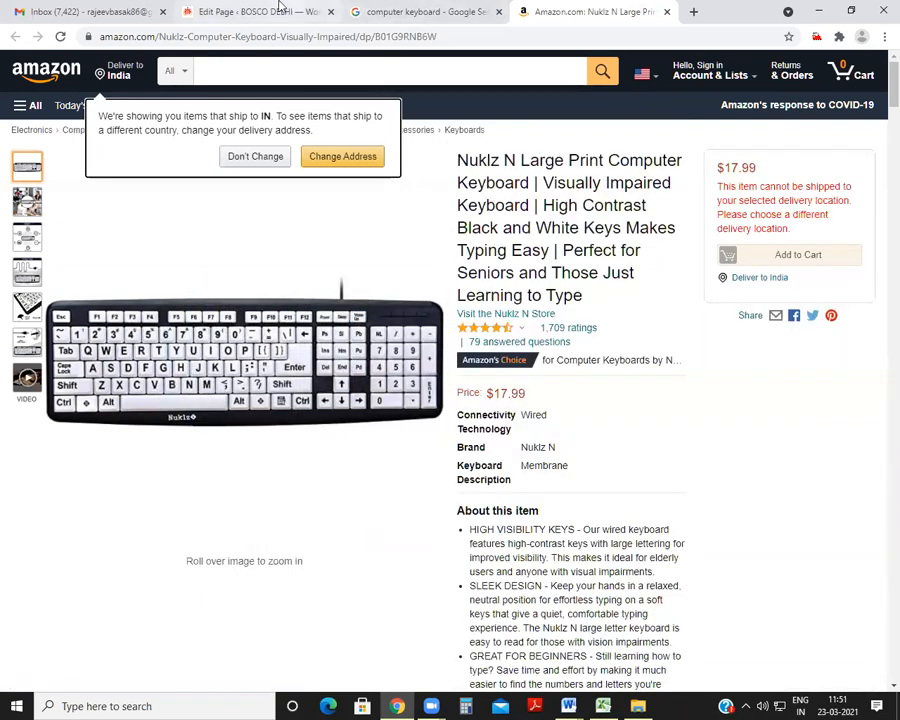
# Step: Return to Word, deselect the superscript in the equation, and switch to the start of the list in SHORTCUT KEY.docx
pyautogui.click(816, 10)
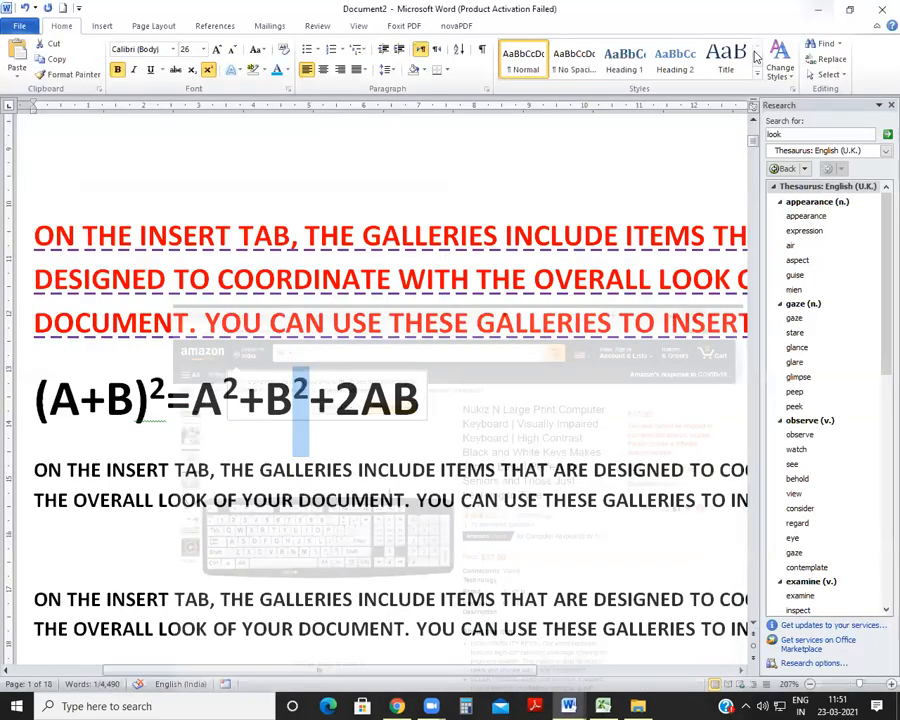
pyautogui.click(474, 410)
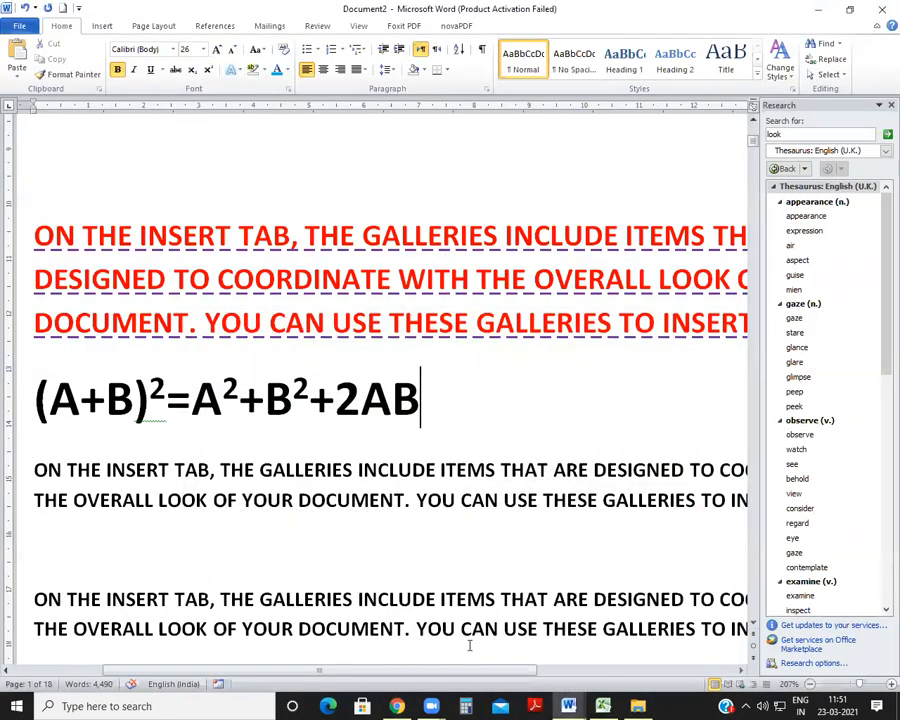
pyautogui.moveTo(568, 706)
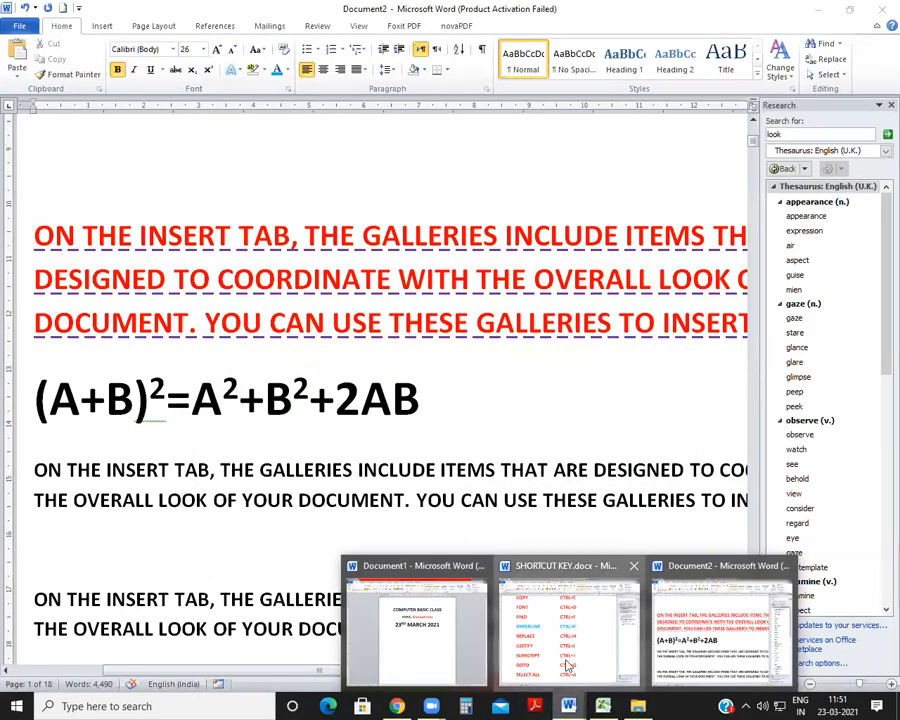
pyautogui.click(542, 640)
pyautogui.scroll(5, 338, 345)
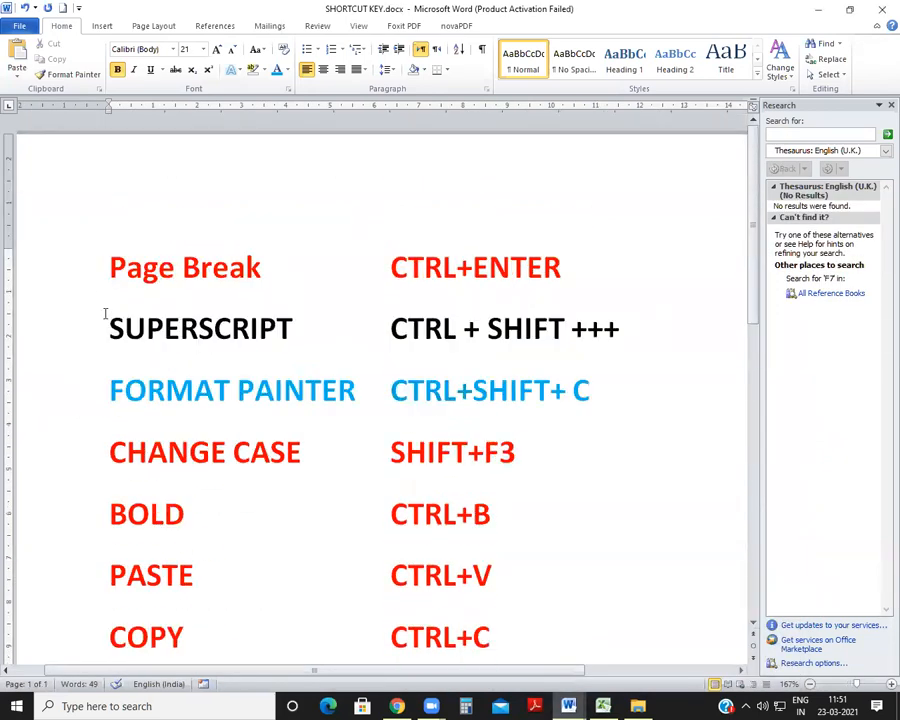